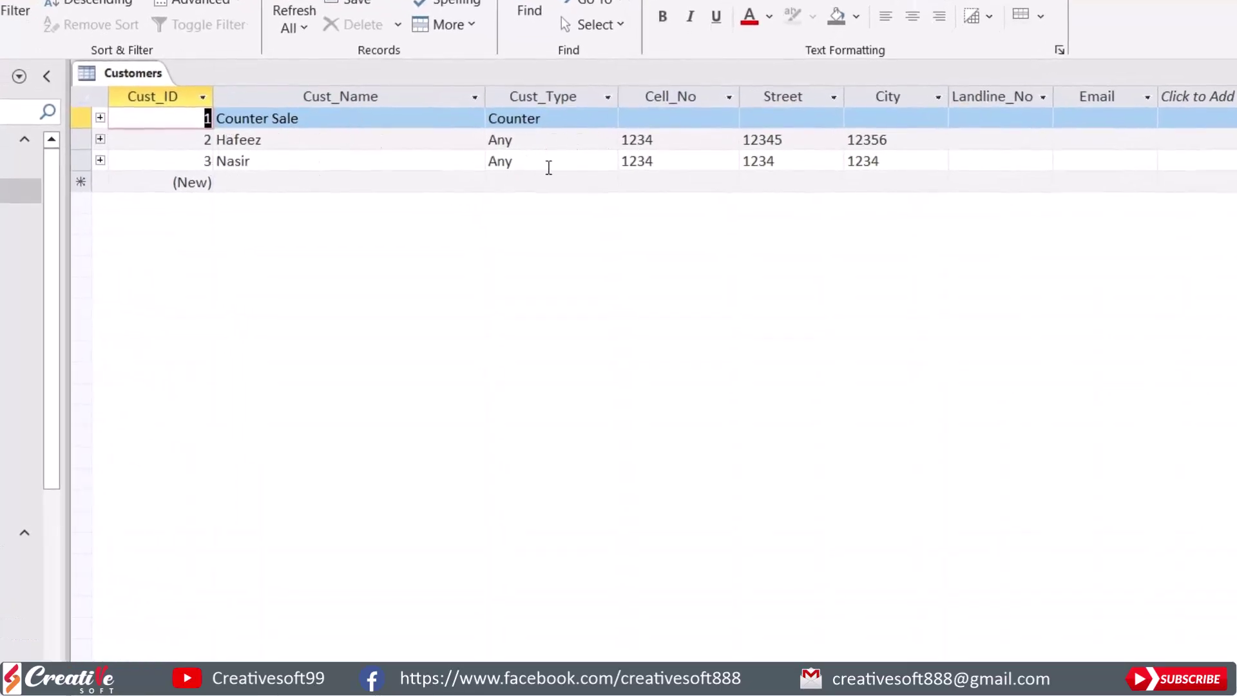
Replace the second customer's placeholder street entry in the Customers table with a full street address.
click(549, 138)
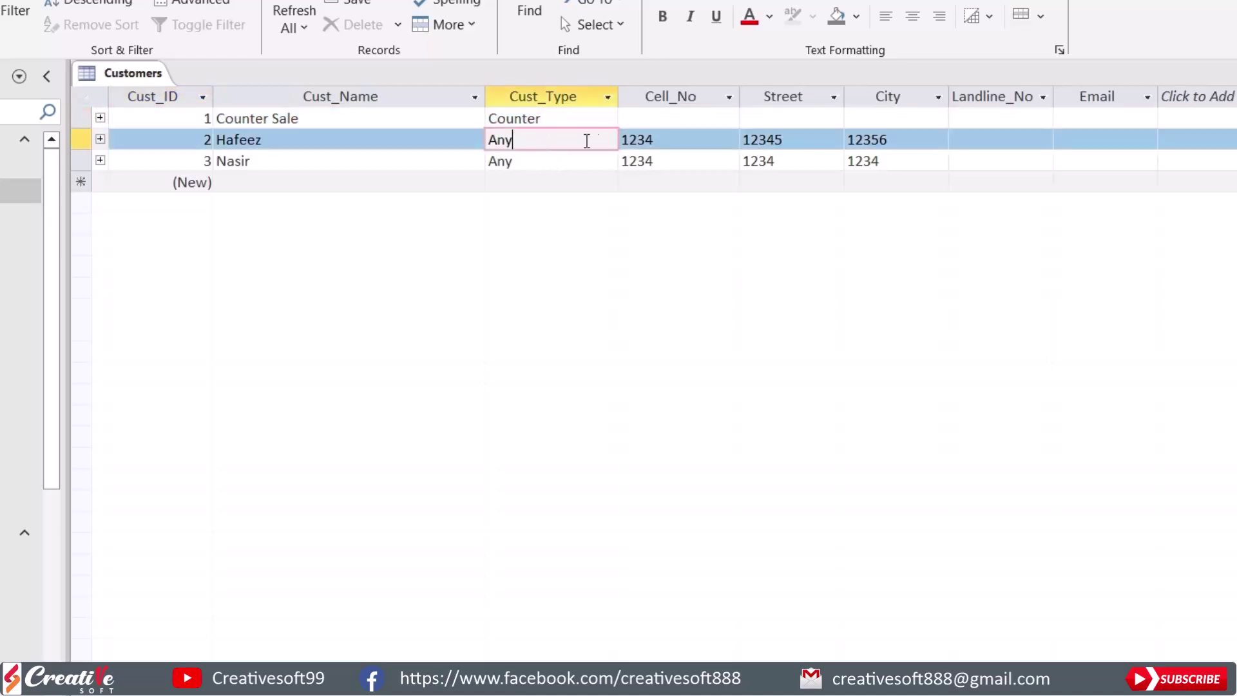
drag(550, 138, 467, 139)
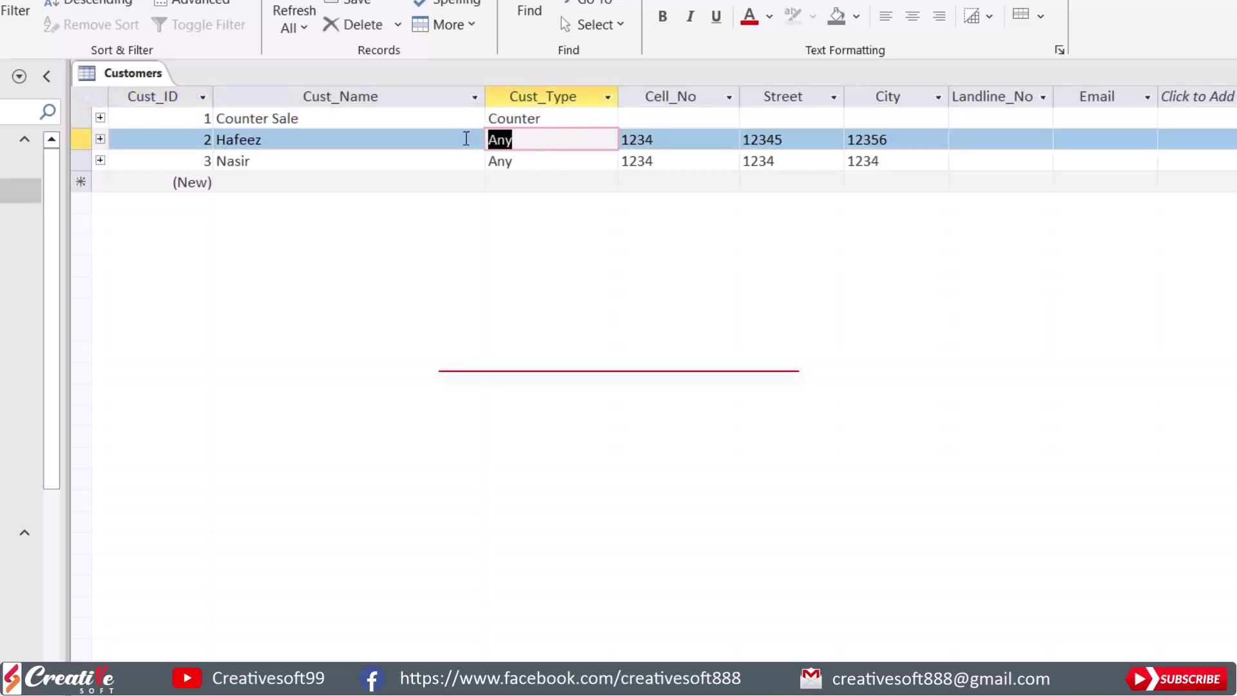
drag(684, 140, 594, 138)
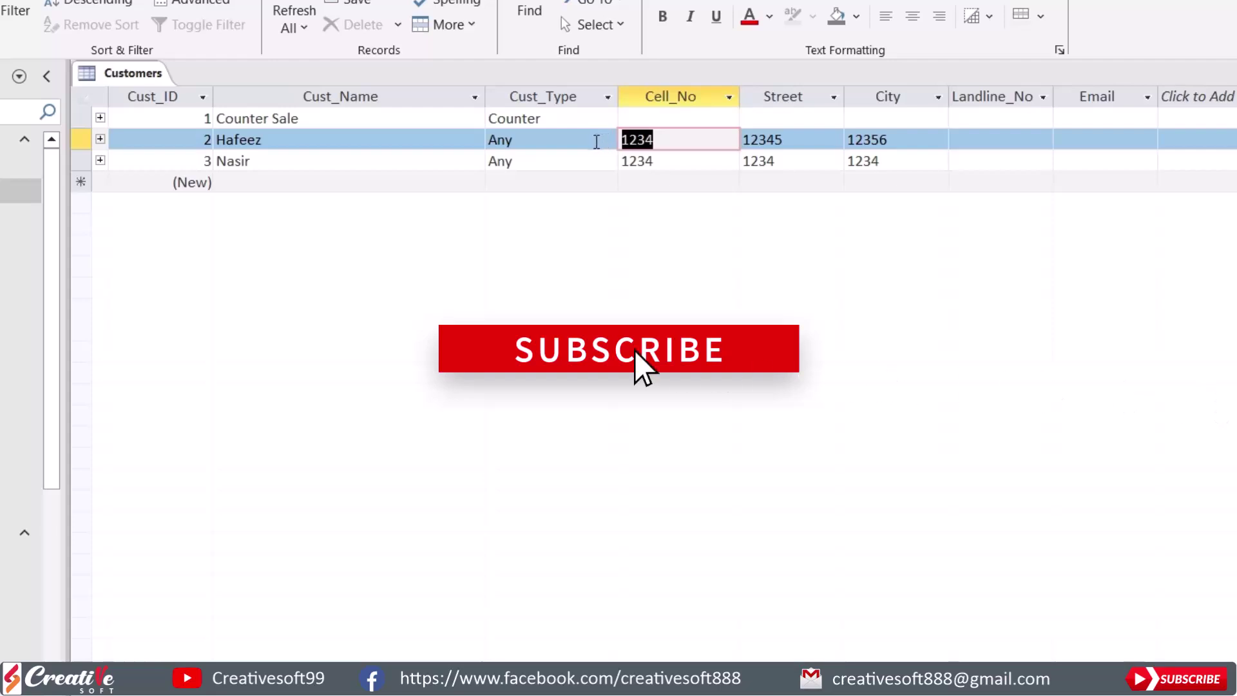
click(826, 139)
drag(826, 139, 735, 139)
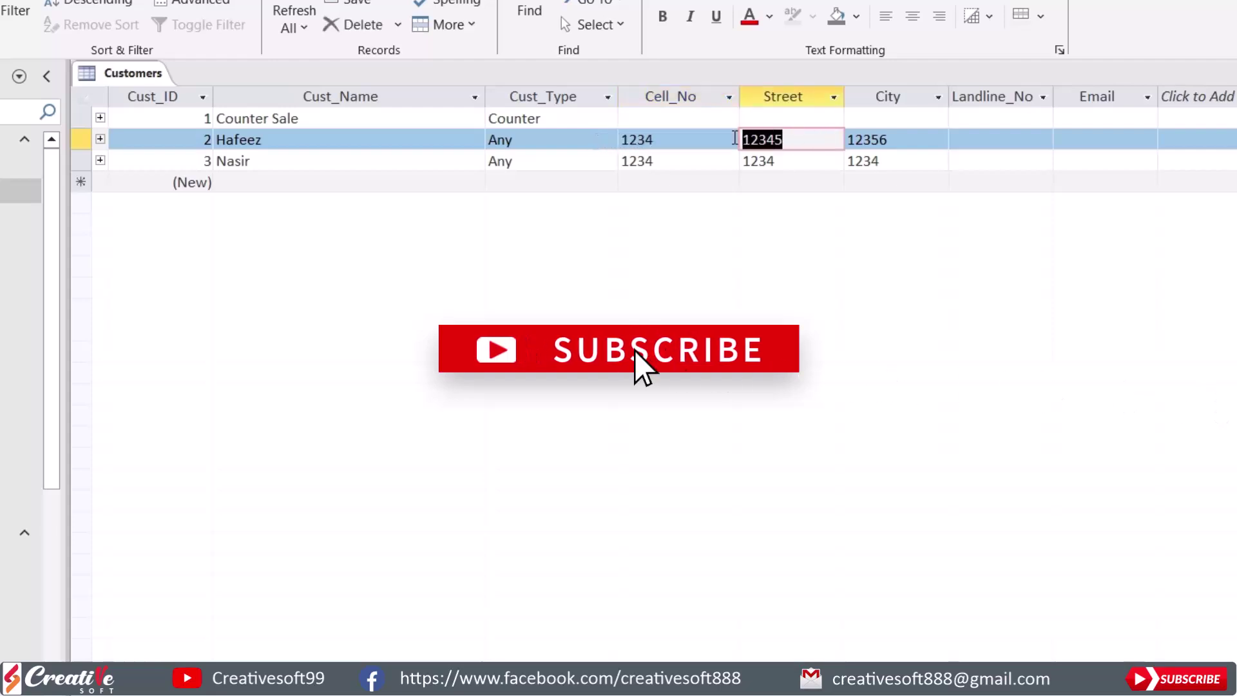
text(N)
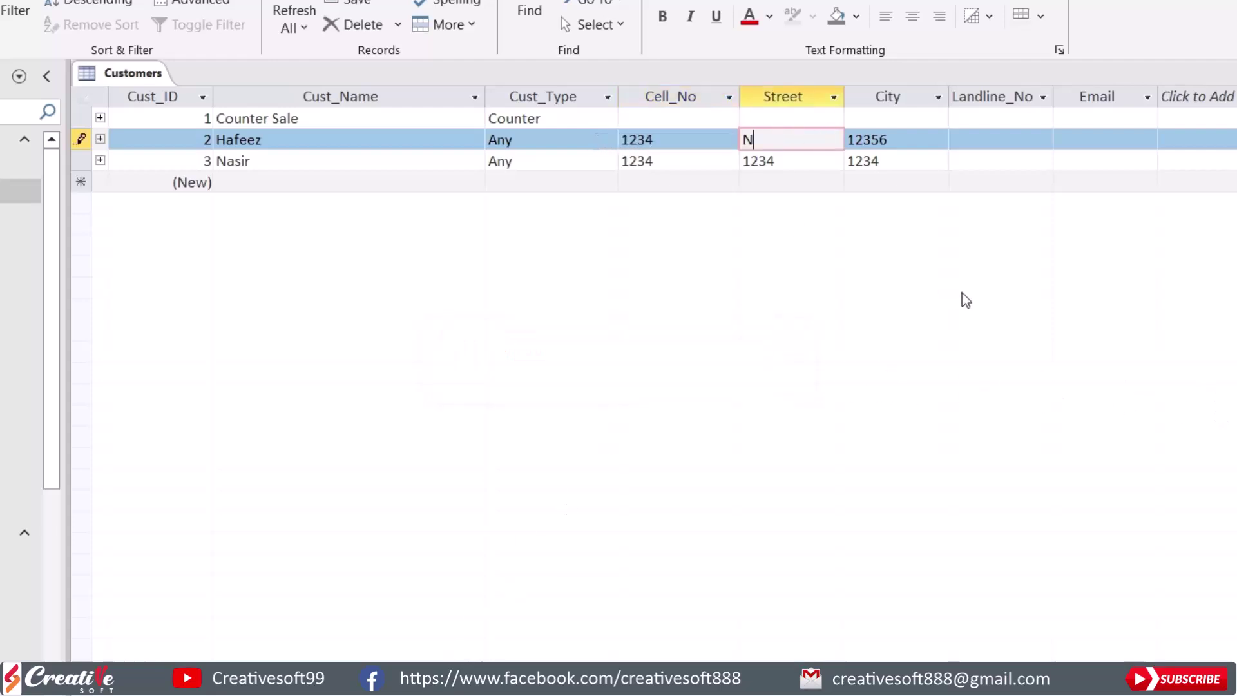
text(o. 12 Lane No)
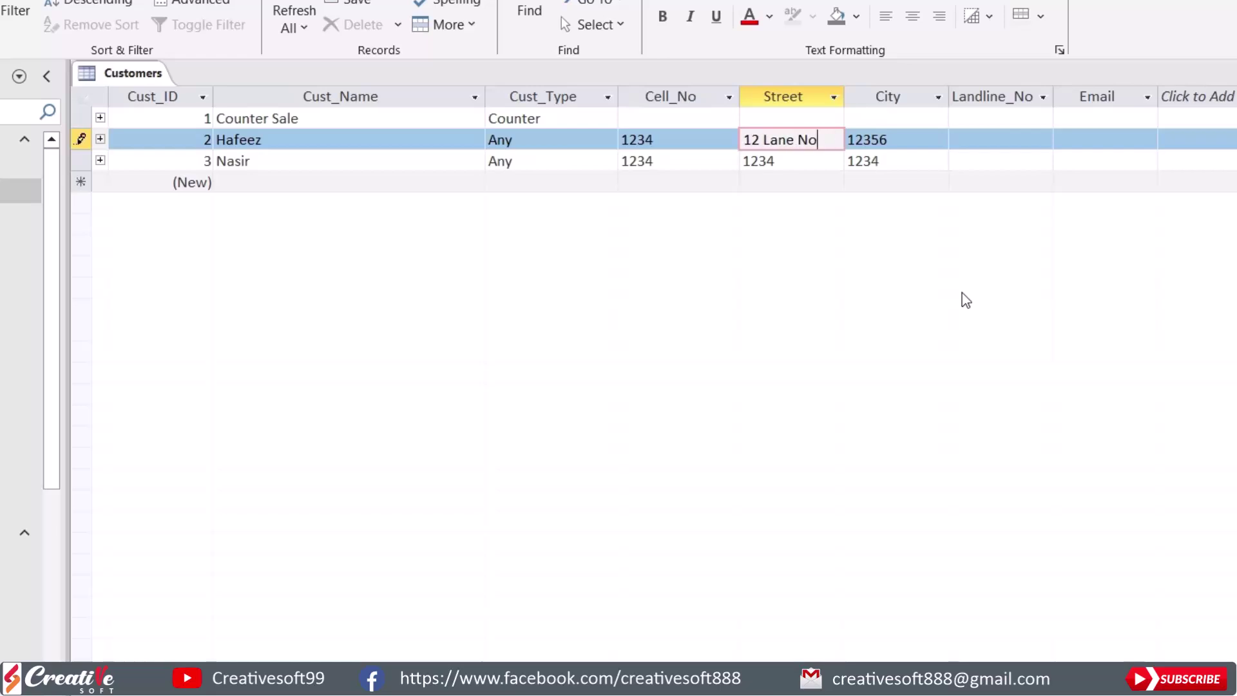
text( 6)
key(Tab)
Set the second customer's city to Islamabad, leaving the landline number blank.
text(Islamabd)
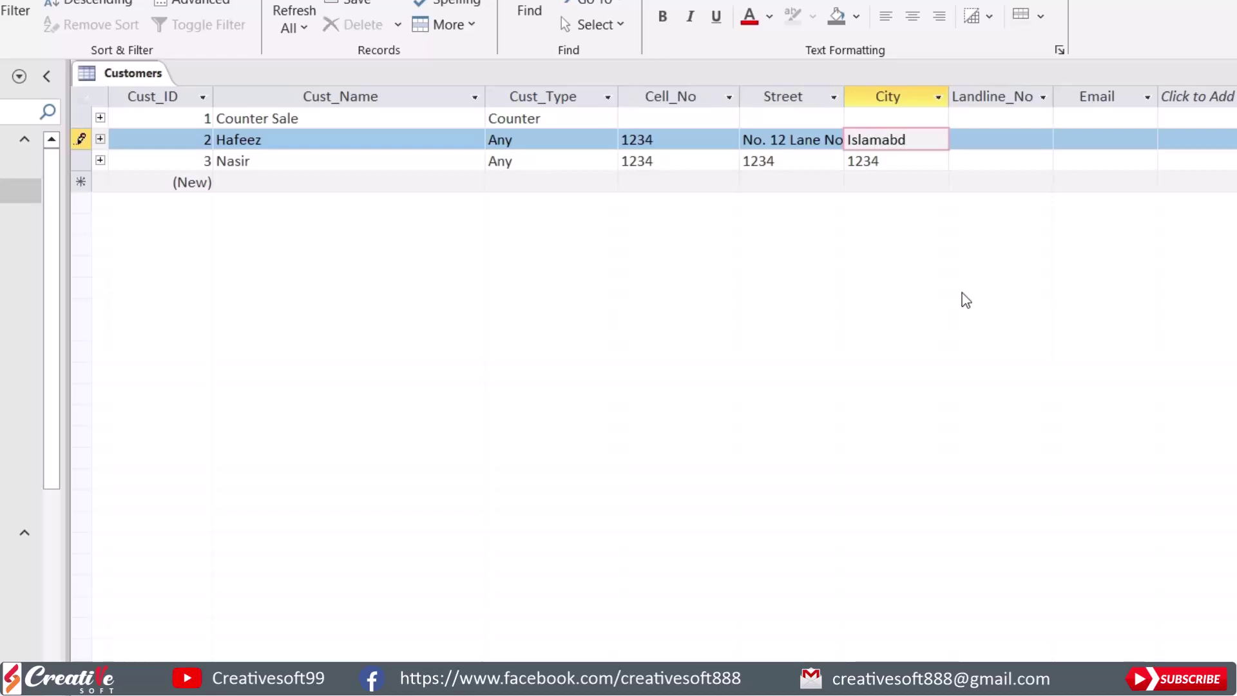
key(BackSpace)
text(ad)
key(Tab)
key(Tab)
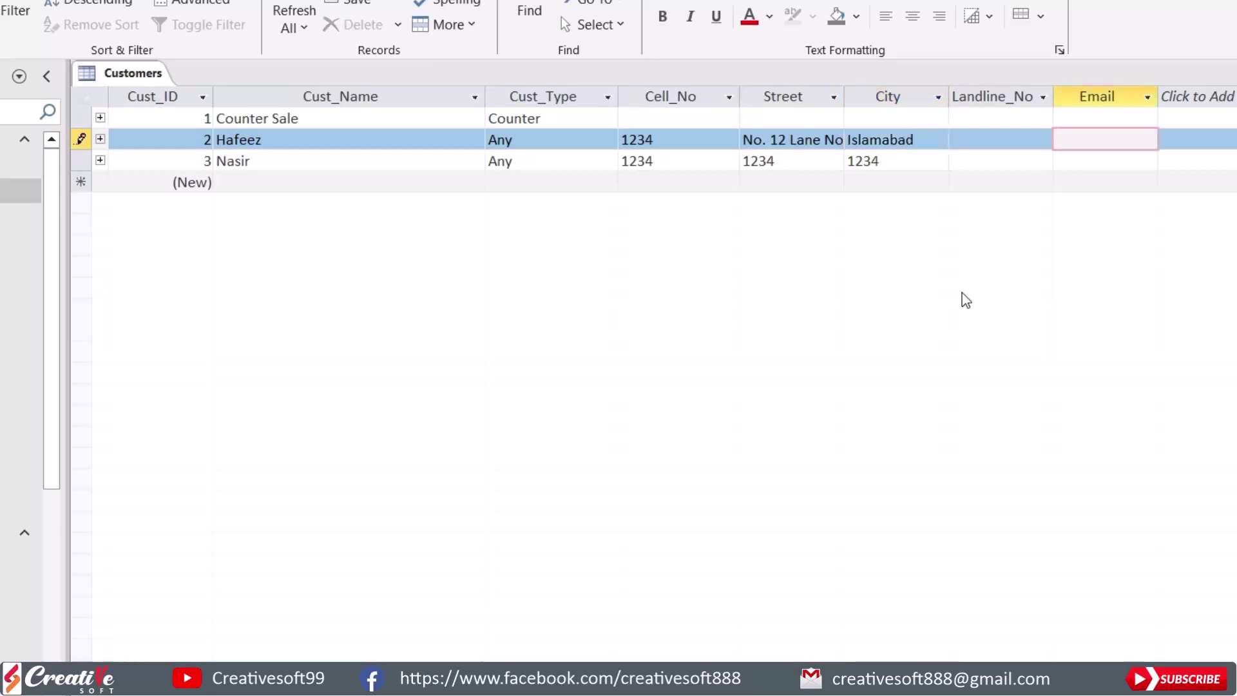
Set the third customer's type to Whole Sale and keep the existing cell number.
key(Tab)
key(Tab)
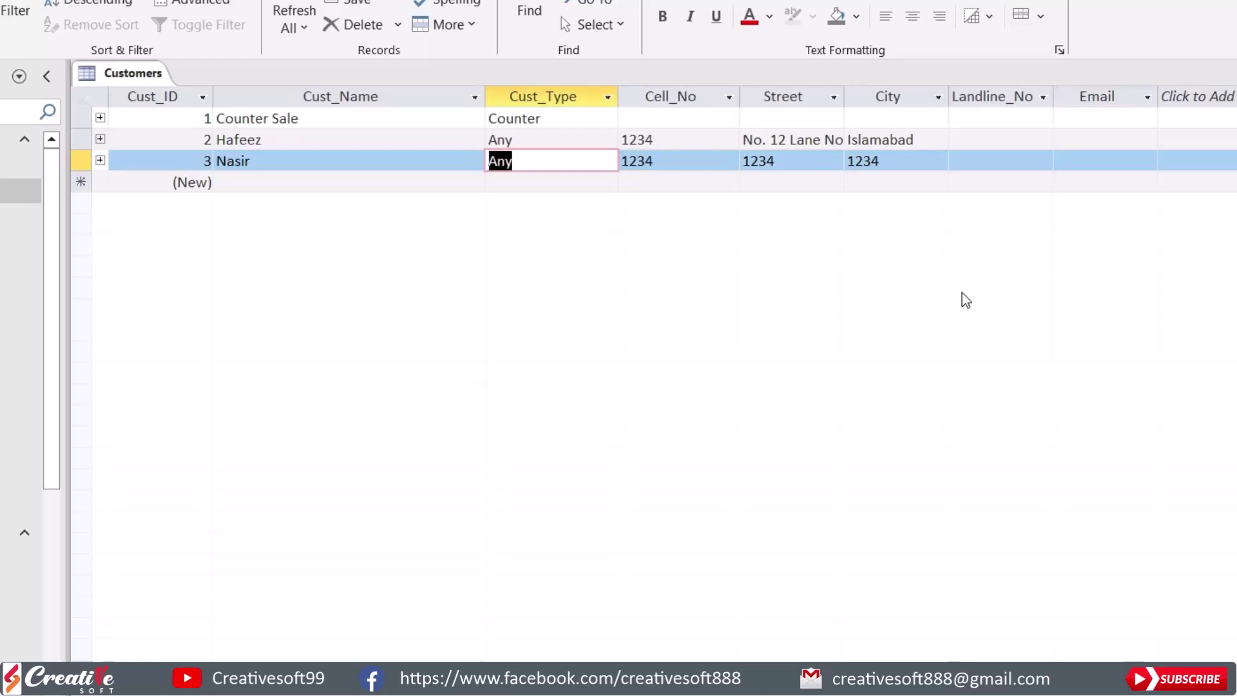
text(Whole Sale)
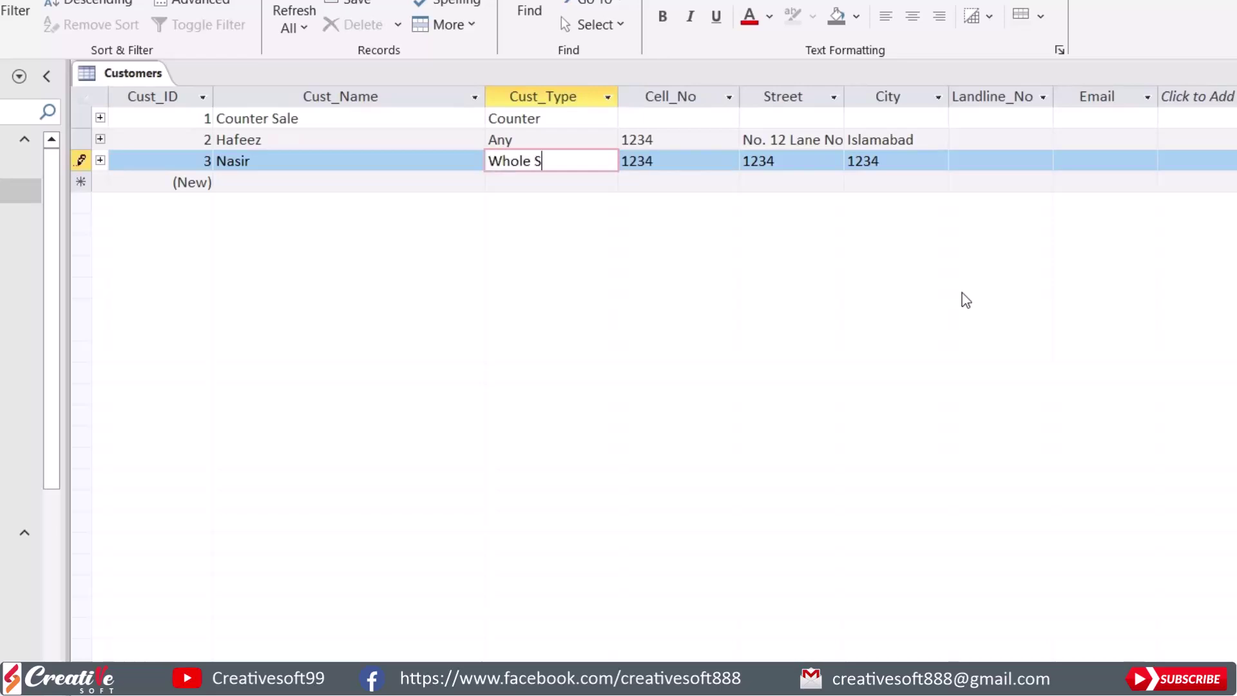
key(Tab)
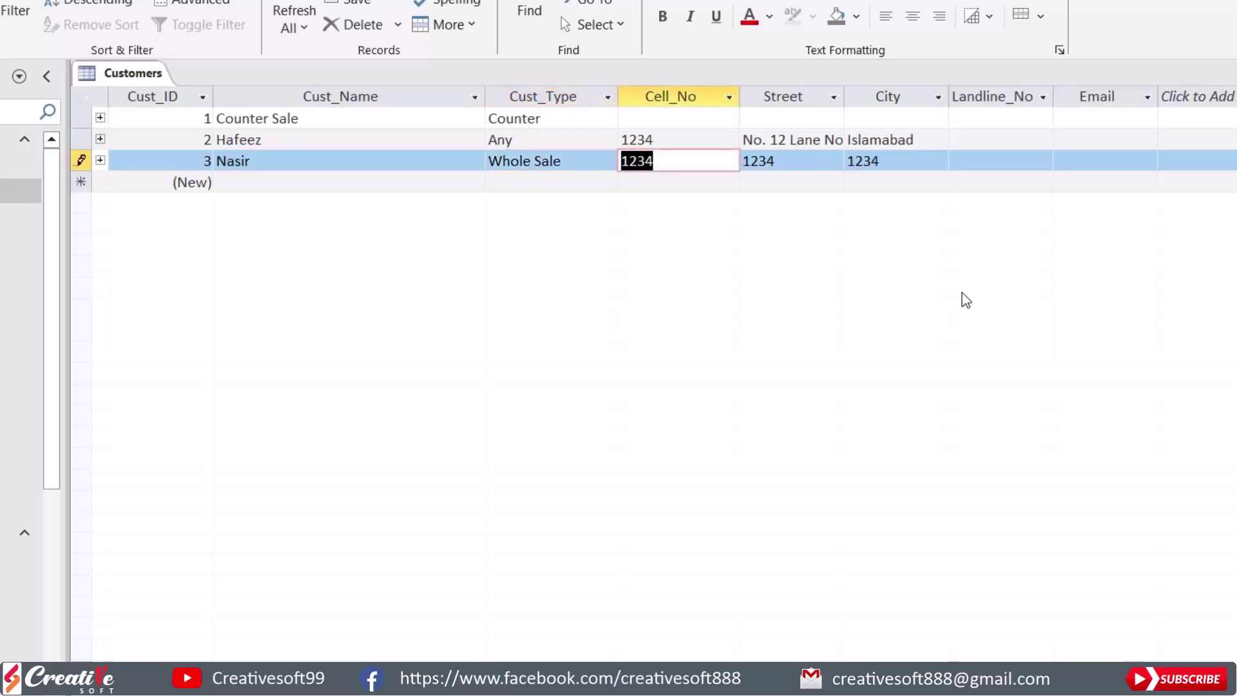
key(Tab)
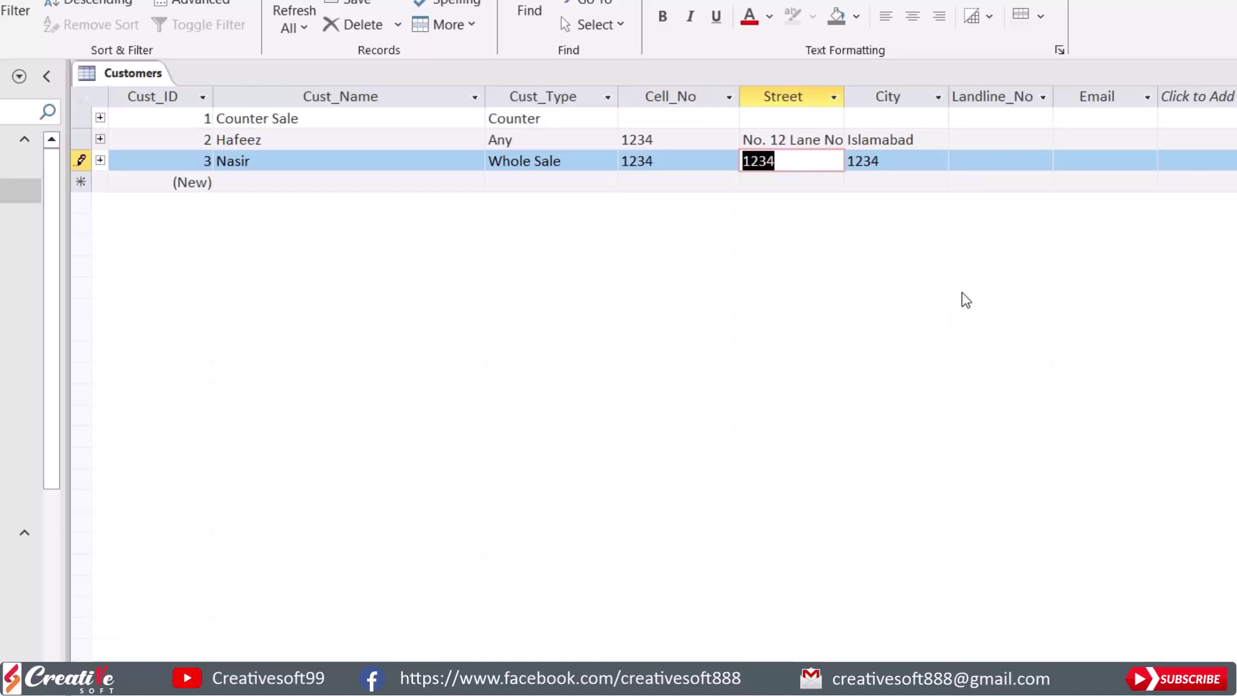
Replace the third customer's street entry with a lane address and set the city to Rawalpindi.
text(Lane No)
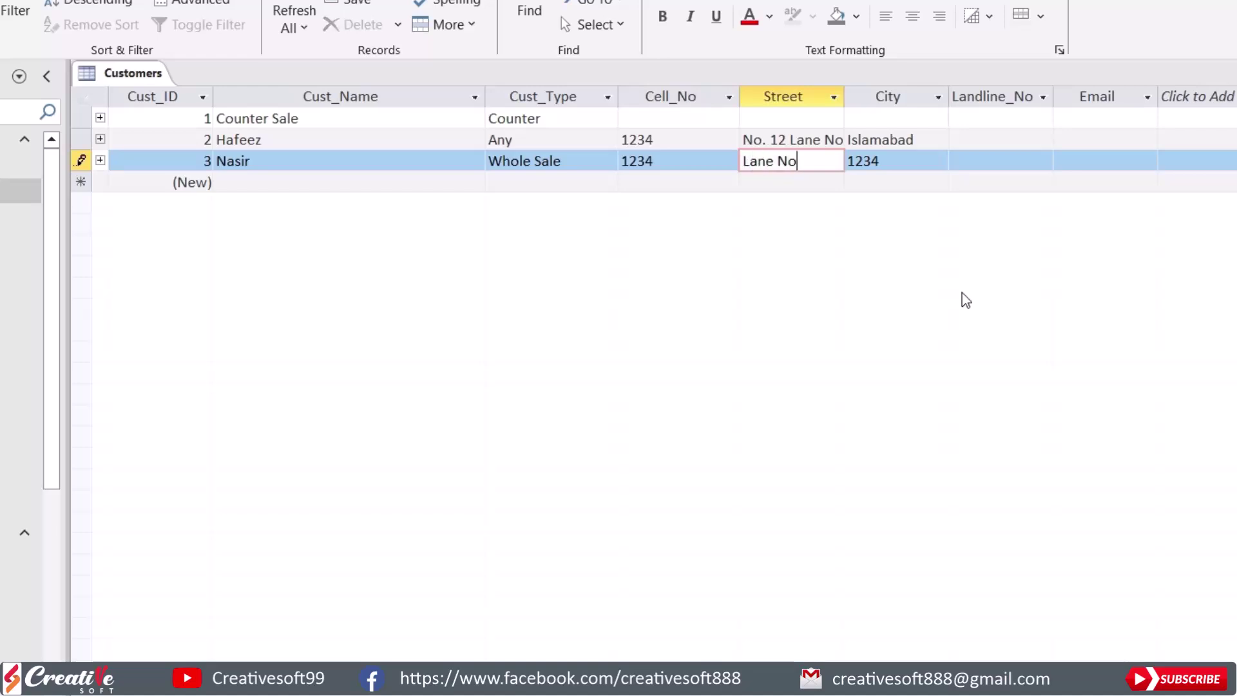
text(. 1)
text(7)
key(Tab)
text(Rawalpindi)
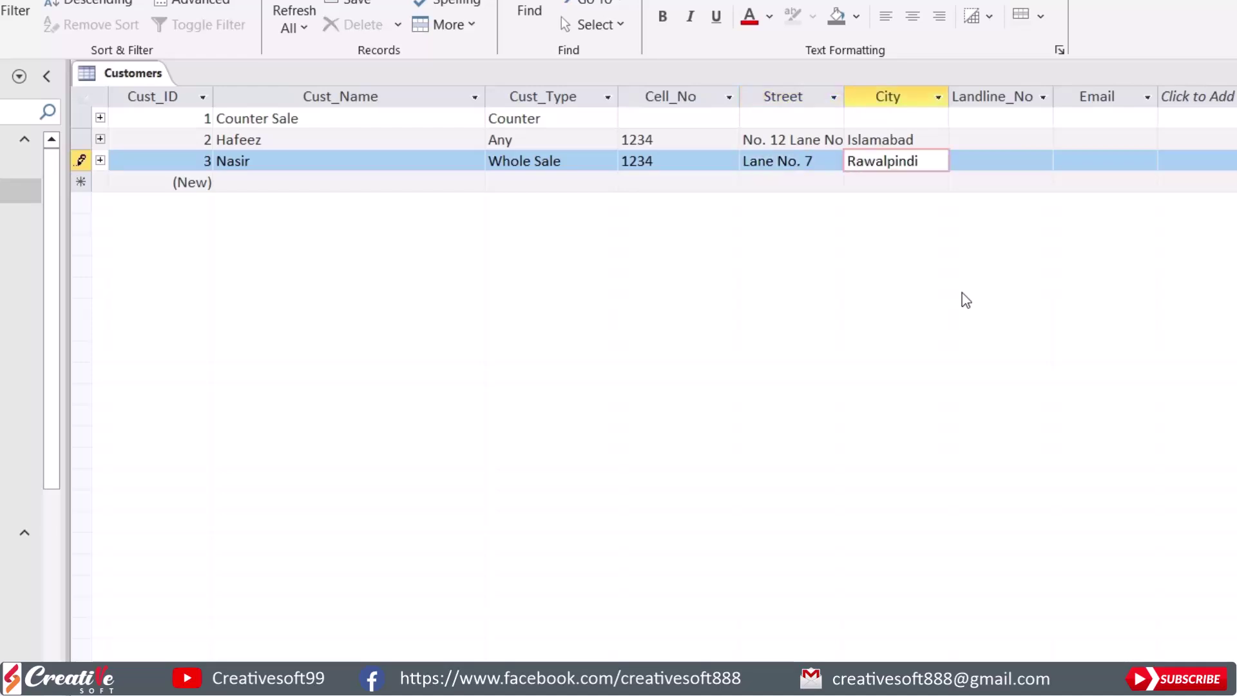
Start a new record in the Customers table and enter the customer's name.
key(Tab)
key(Tab)
key(Tab)
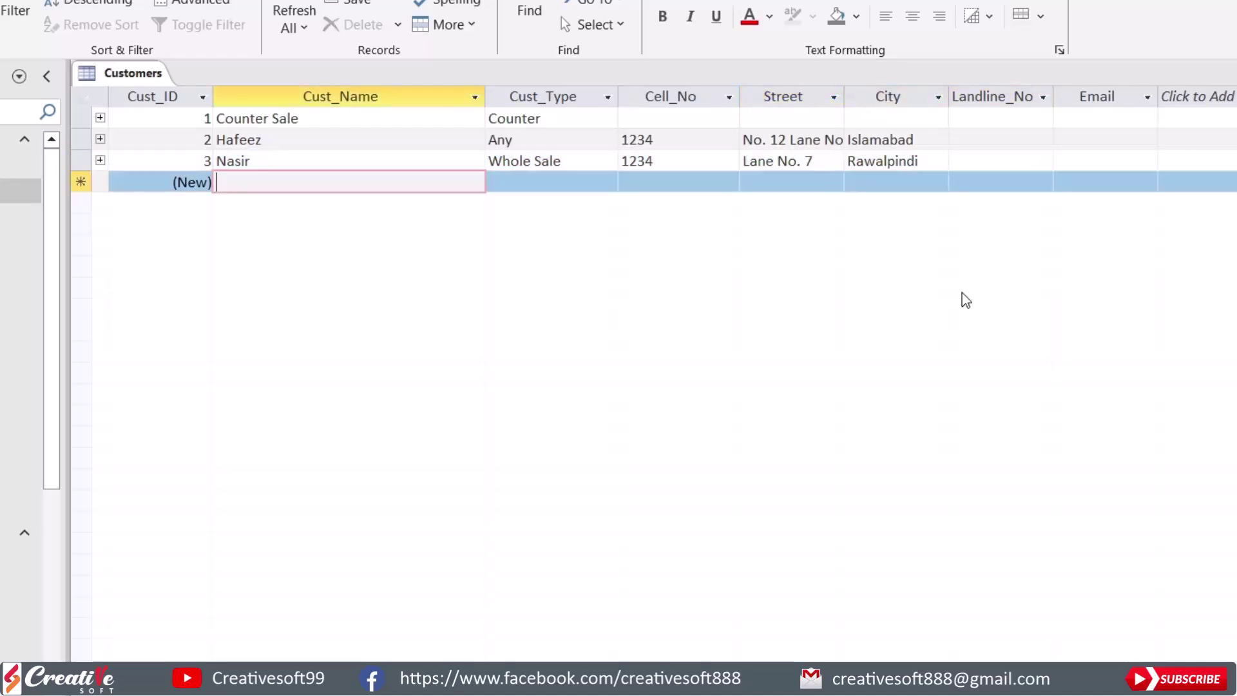
text(Hassan)
key(Tab)
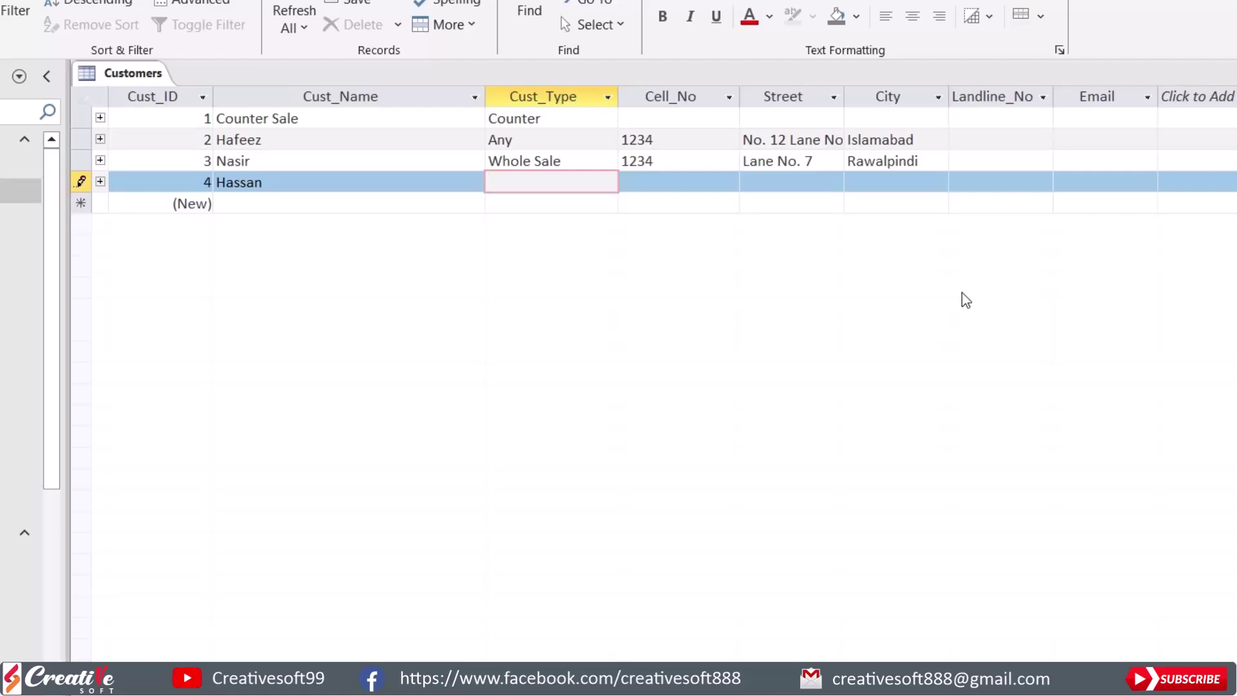
text(Whole Sa)
key(BackSpace)
key(BackSpace)
key(BackSpace)
key(BackSpace)
key(BackSpace)
key(BackSpace)
key(BackSpace)
key(BackSpace)
Set the new customer's type to Friend and fill in the cell number.
text(Friend)
key(Tab)
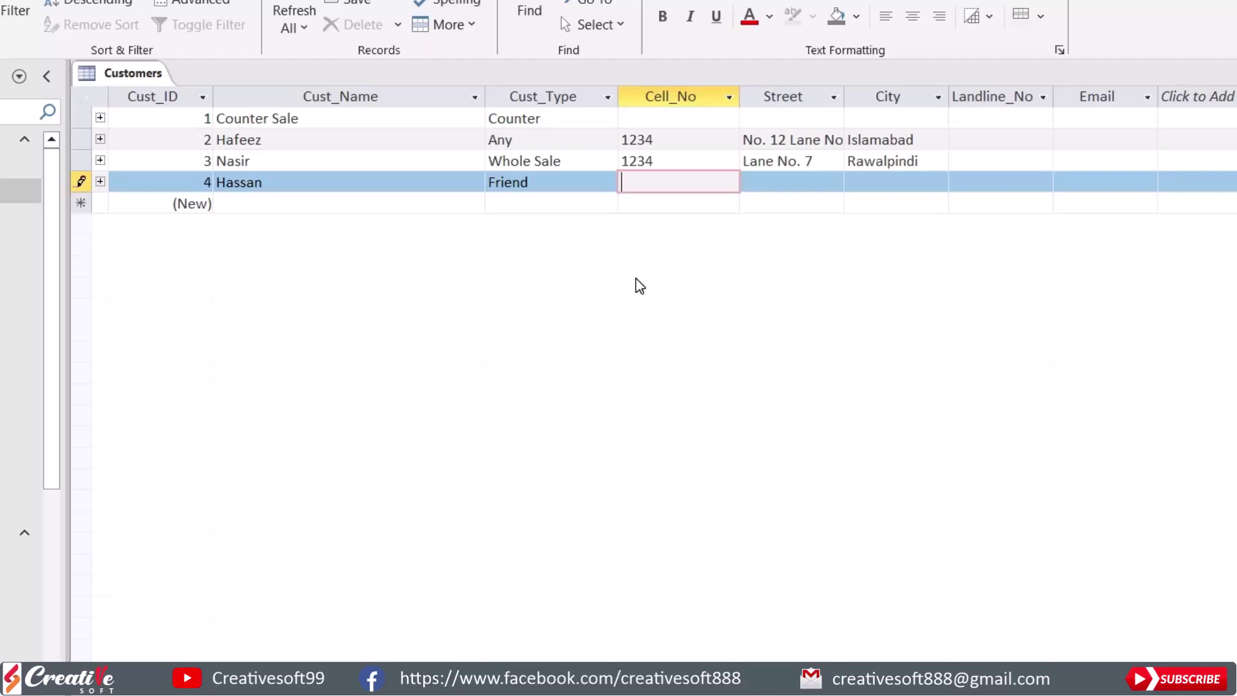
text(321654)
key(Tab)
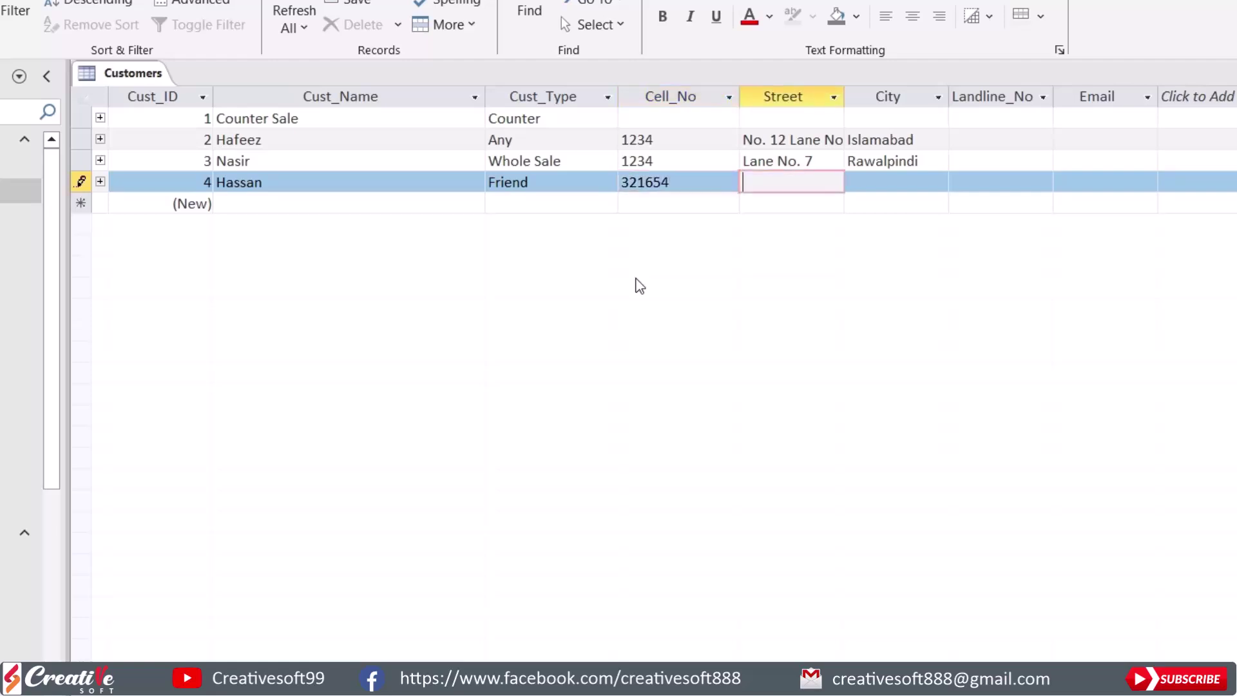
Fill in the new customer's street address and set the city to Islamabad, completing the record.
text(G-11/2)
key(Tab)
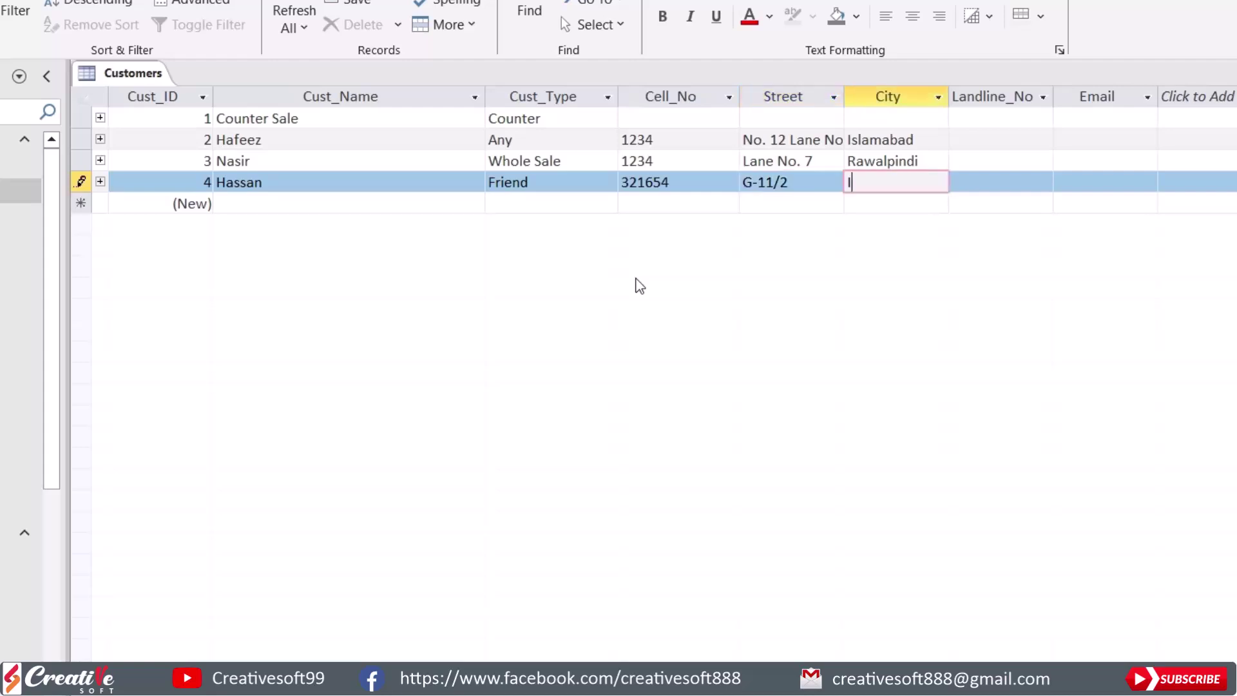
text(Islamabad)
key(Tab)
key(Tab)
key(Tab)
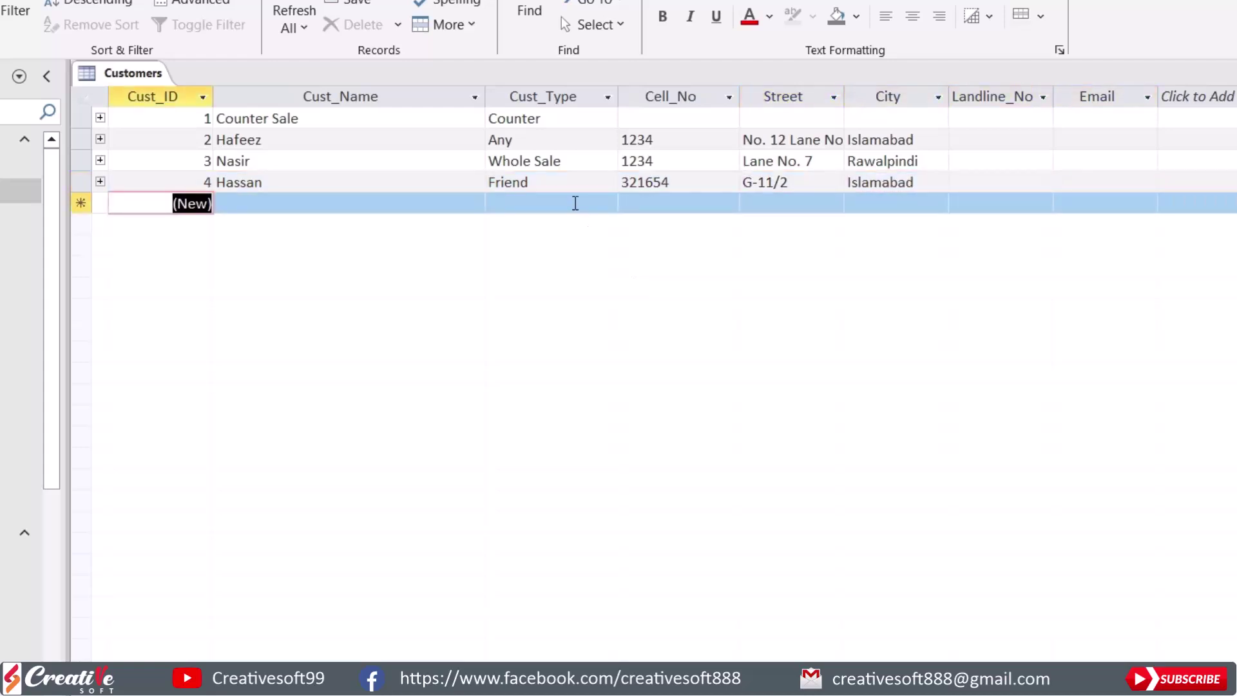
Set the third customer's type to Neighbor and close the Customers table.
click(586, 161)
key(F2)
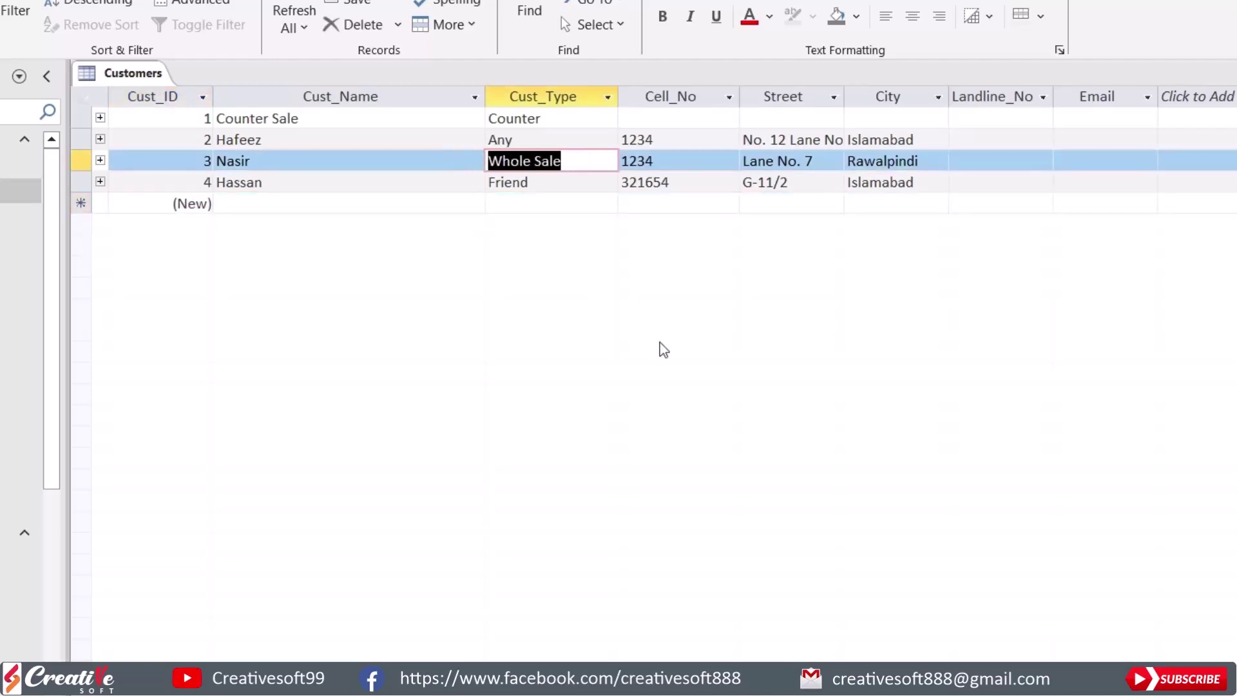
text(Neighbor)
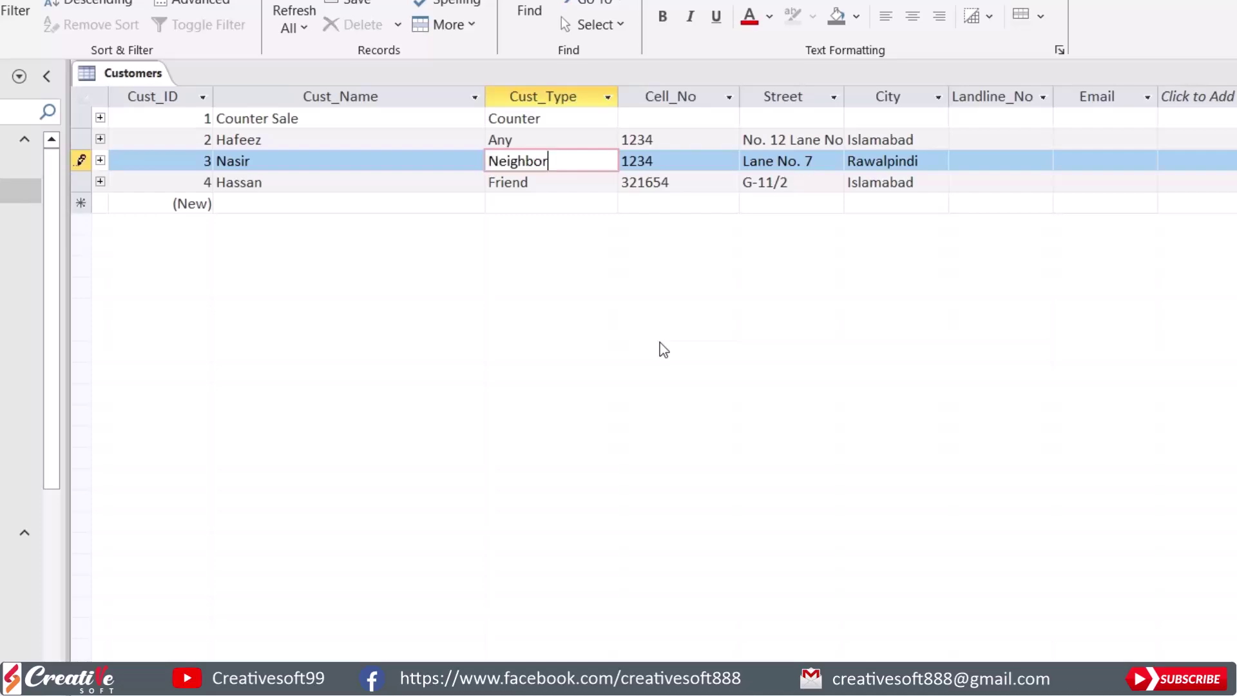
key(Tab)
key(Tab)
key(Tab)
key(Tab)
key(Tab)
key(Tab)
key(Tab)
key(Tab)
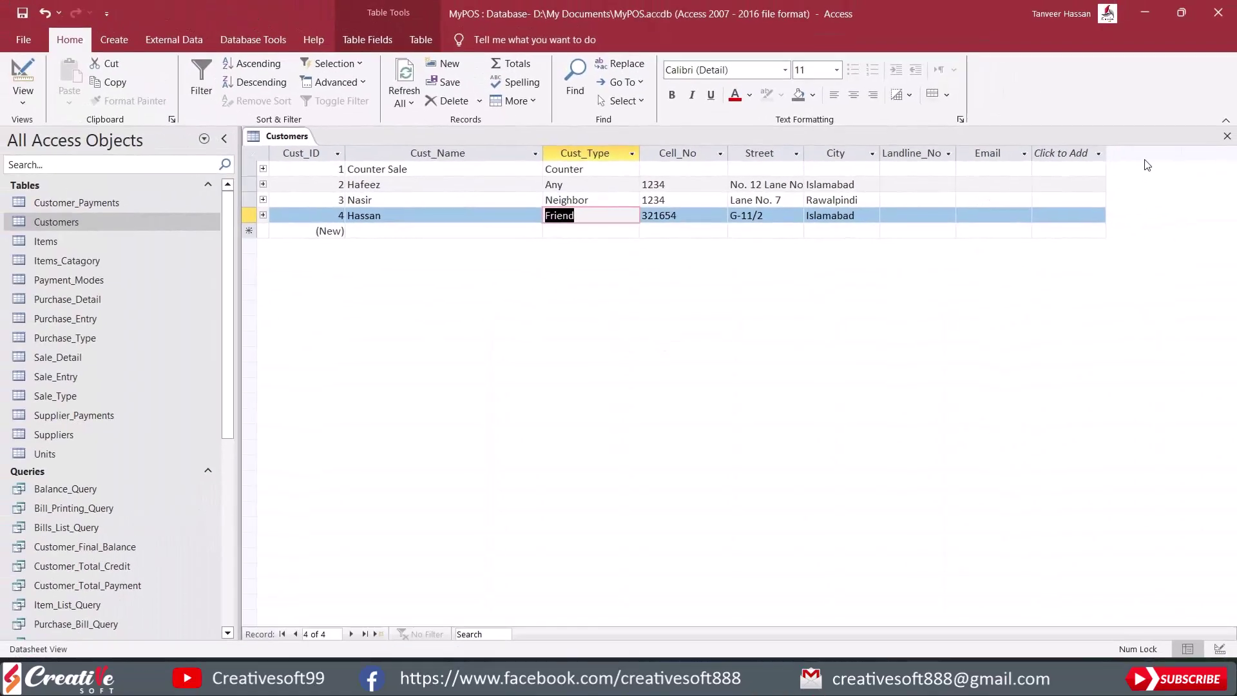
click(1231, 140)
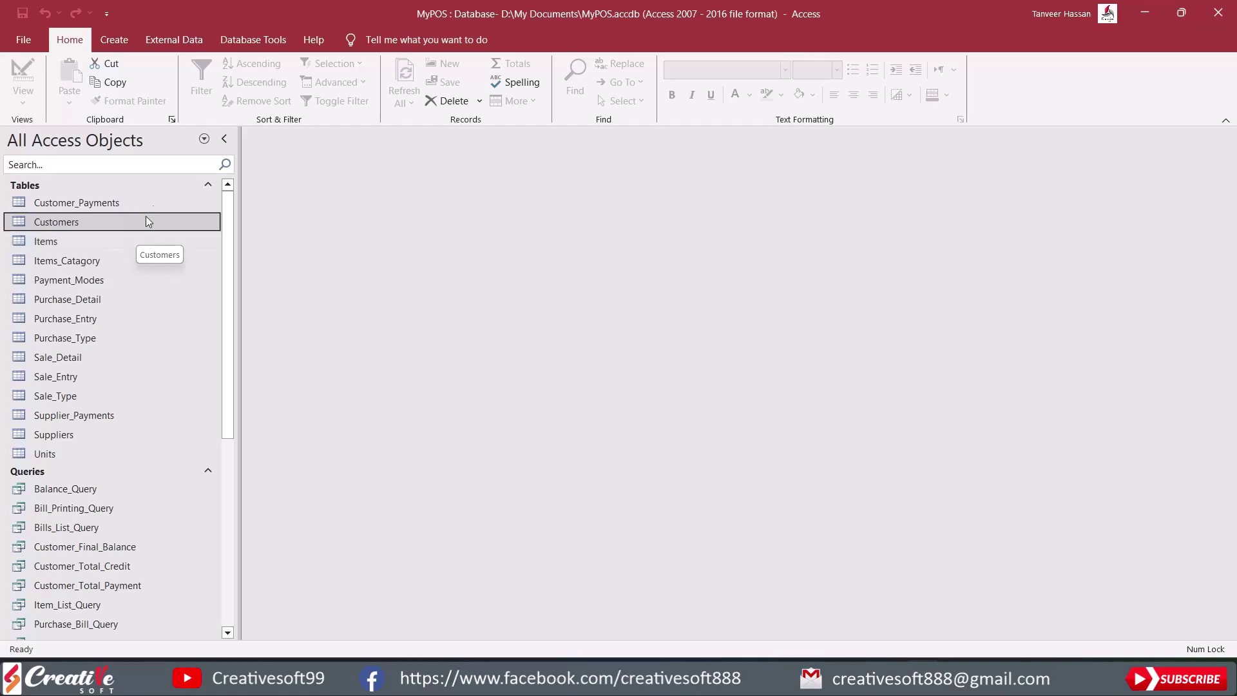
Create a new query in design view with the Customers table and the Customer_Final_Balance query as sources.
click(114, 40)
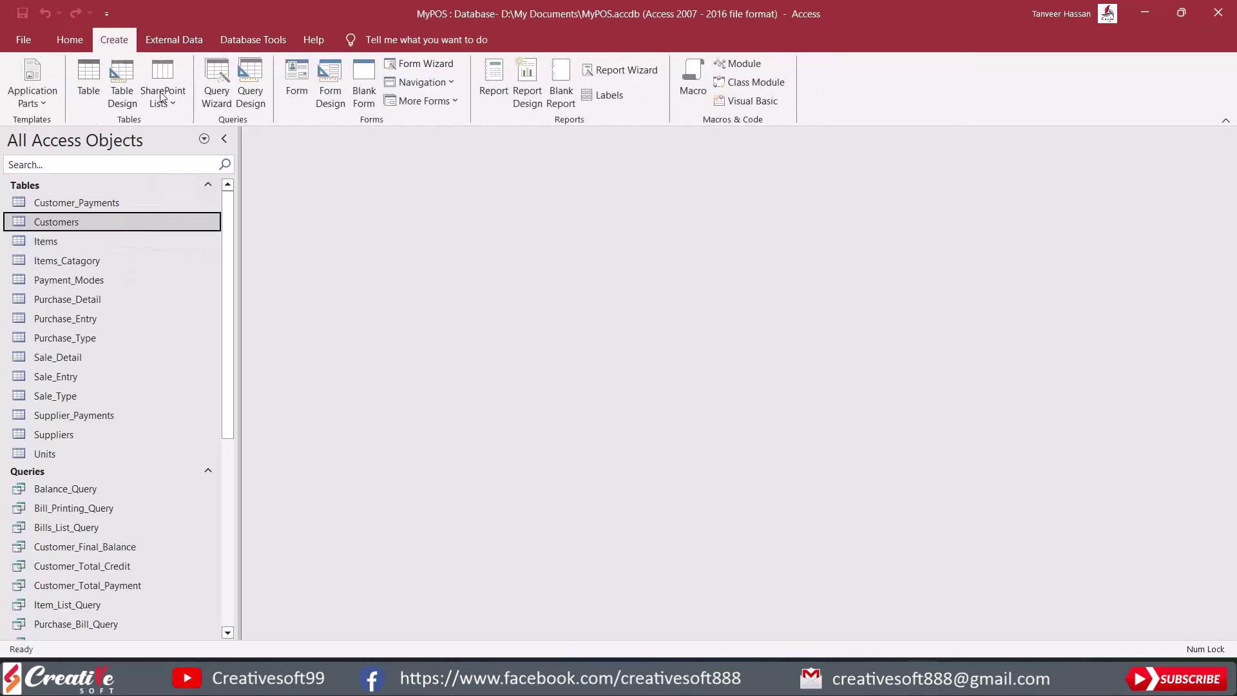
click(252, 79)
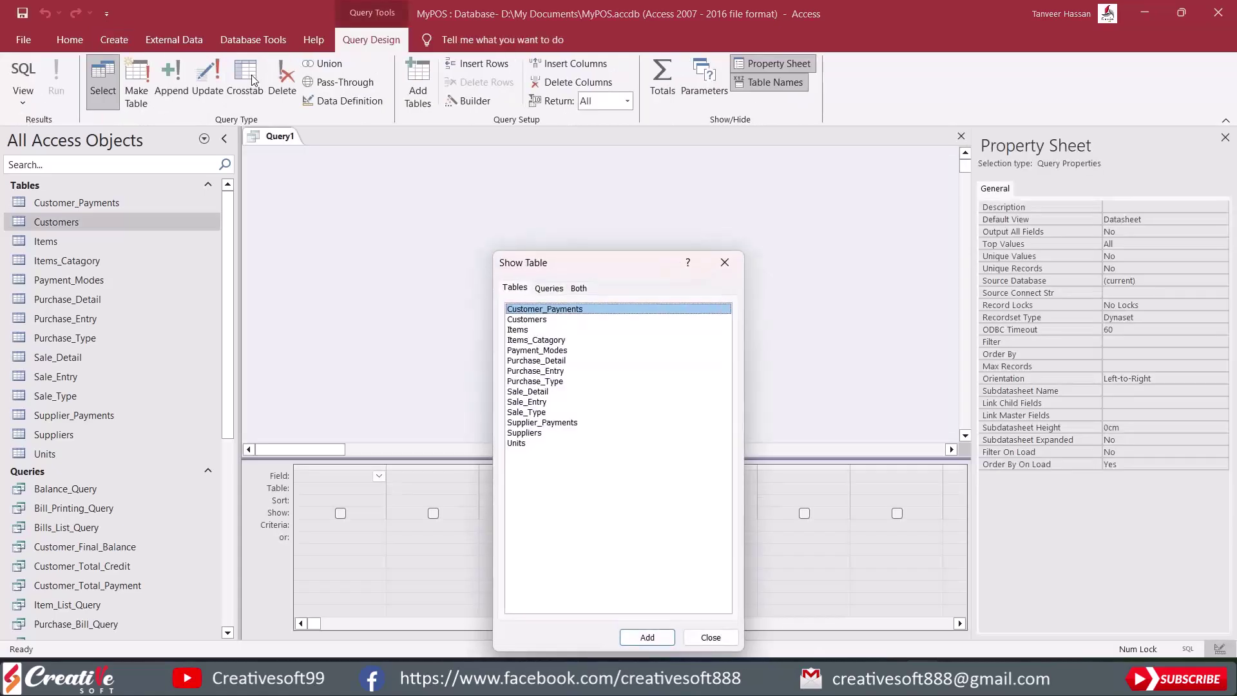
double_click(528, 320)
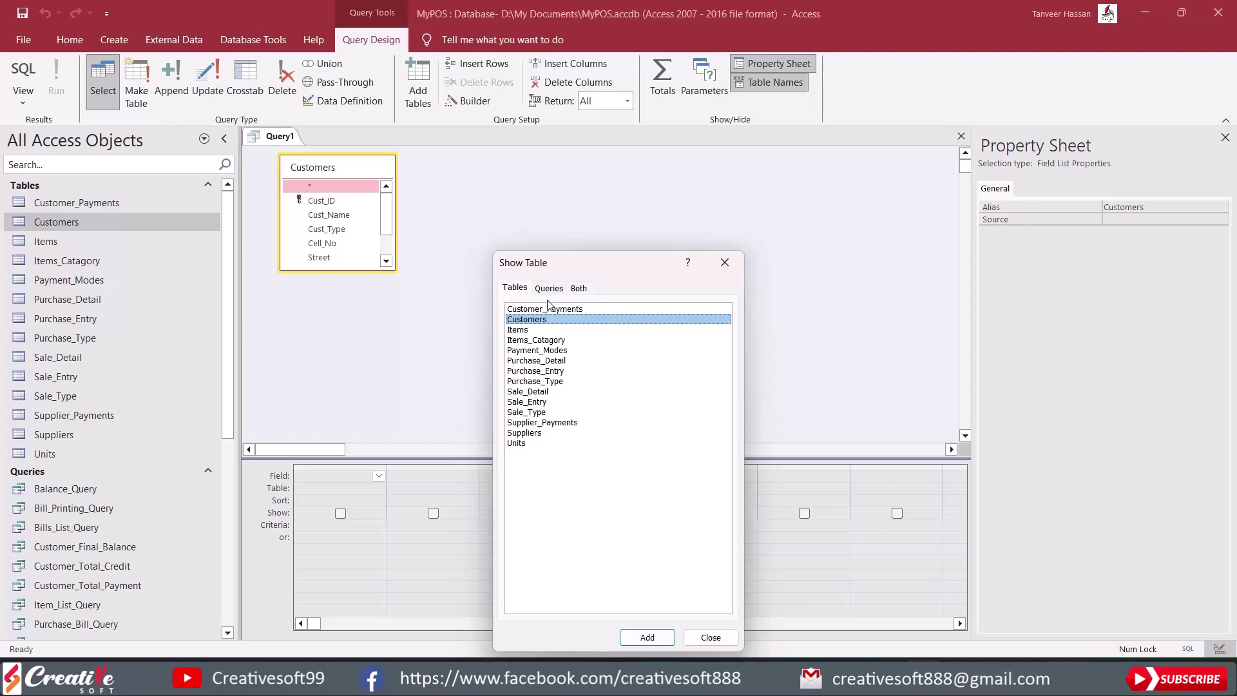
click(725, 262)
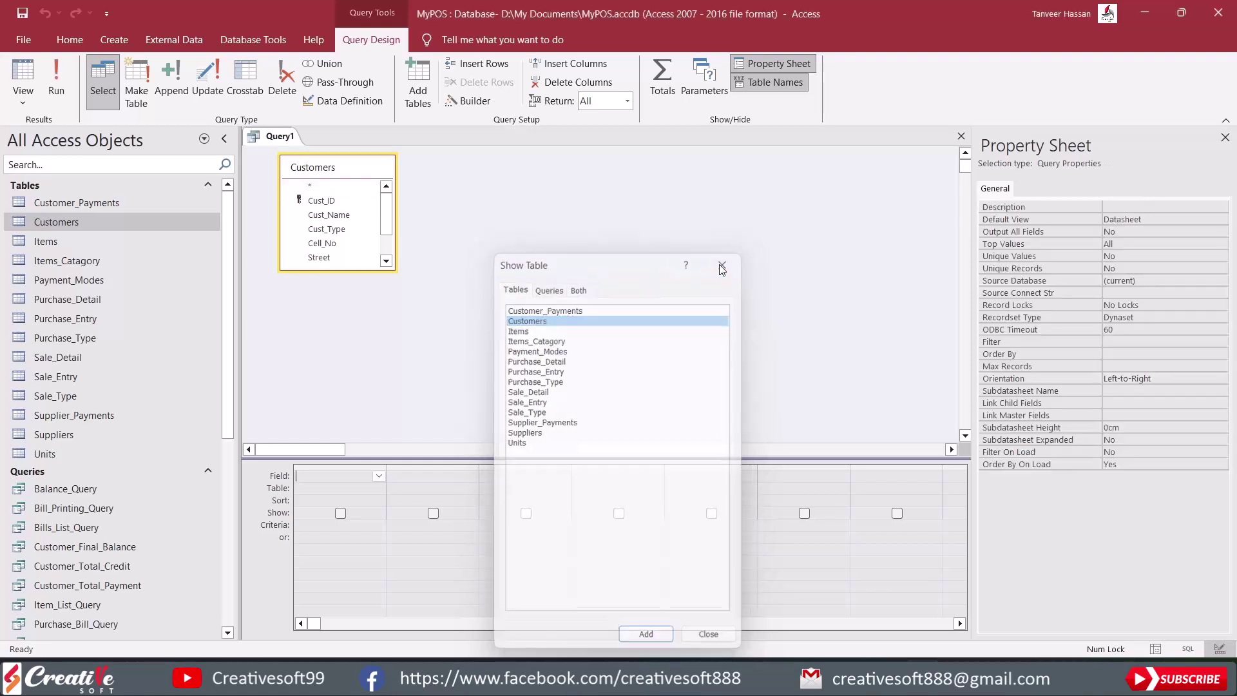
scroll(133, 322, down, 3)
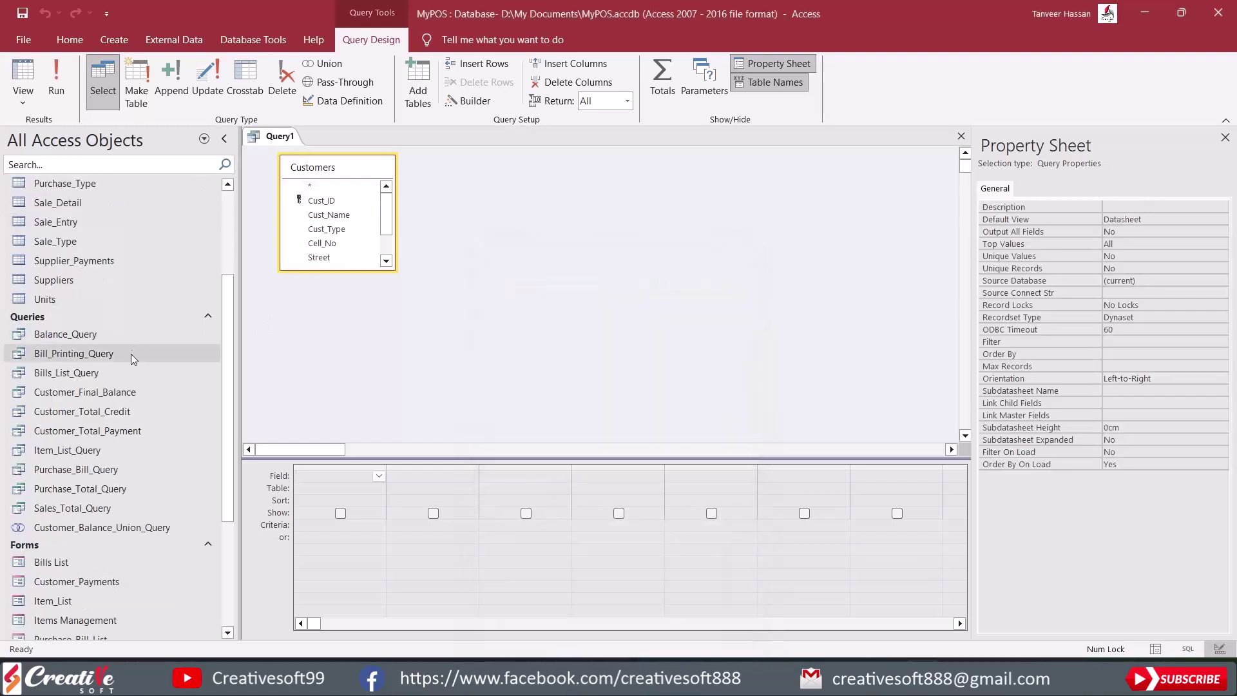
drag(24, 396, 539, 187)
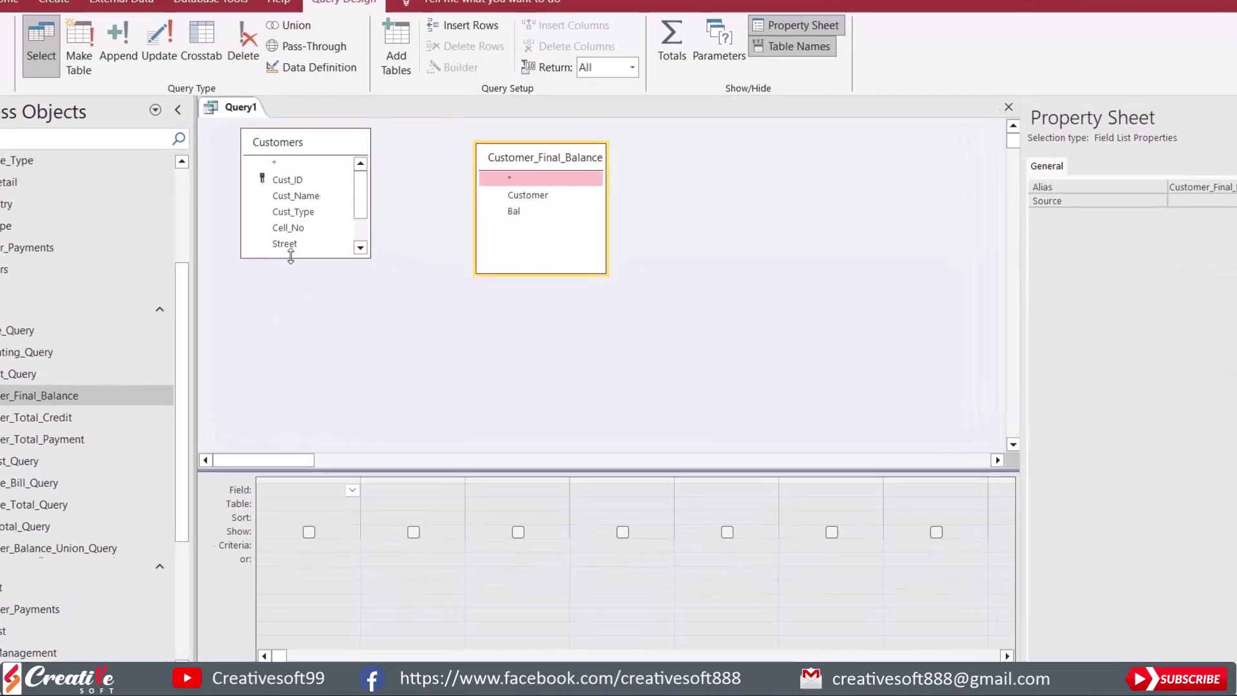
Enlarge the Customers field list to show all its fields and reposition Customer_Final_Balance beside it.
click(327, 268)
drag(177, 215, 177, 312)
drag(520, 75, 481, 52)
Join Cust_ID in Customers to Customer in Customer_Final_Balance and shift the Customer_Final_Balance box slightly down.
click(161, 105)
click(169, 127)
drag(166, 127, 468, 112)
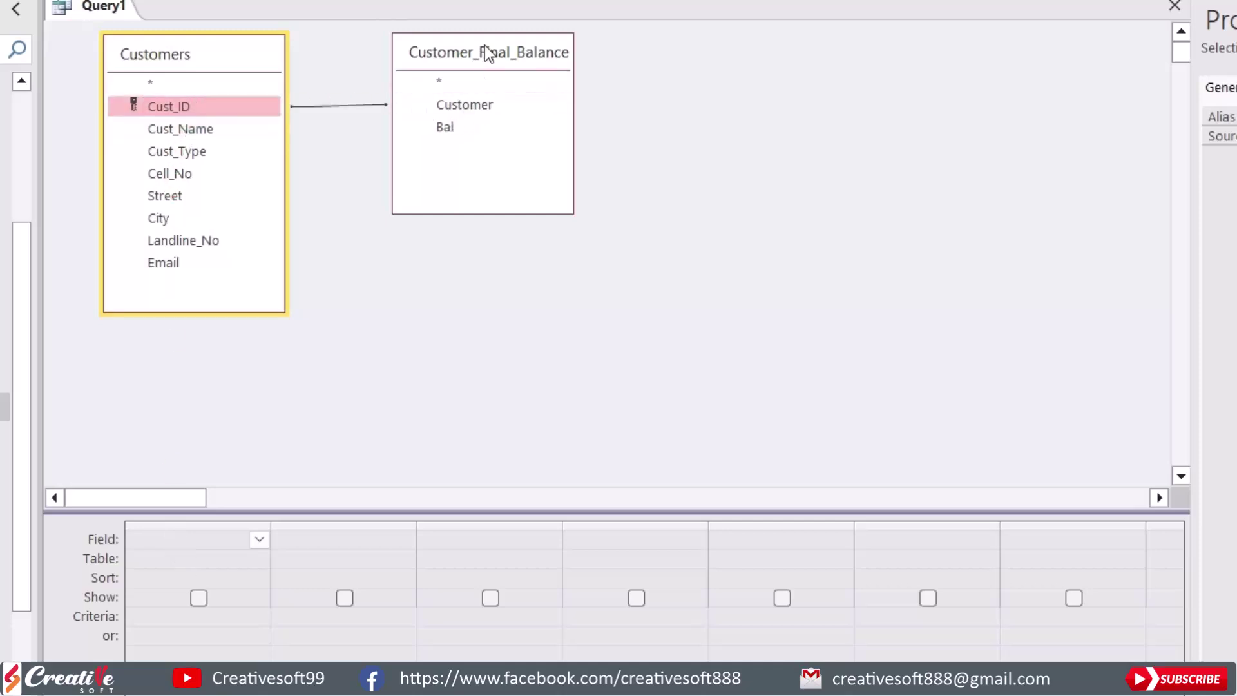
drag(483, 49, 483, 81)
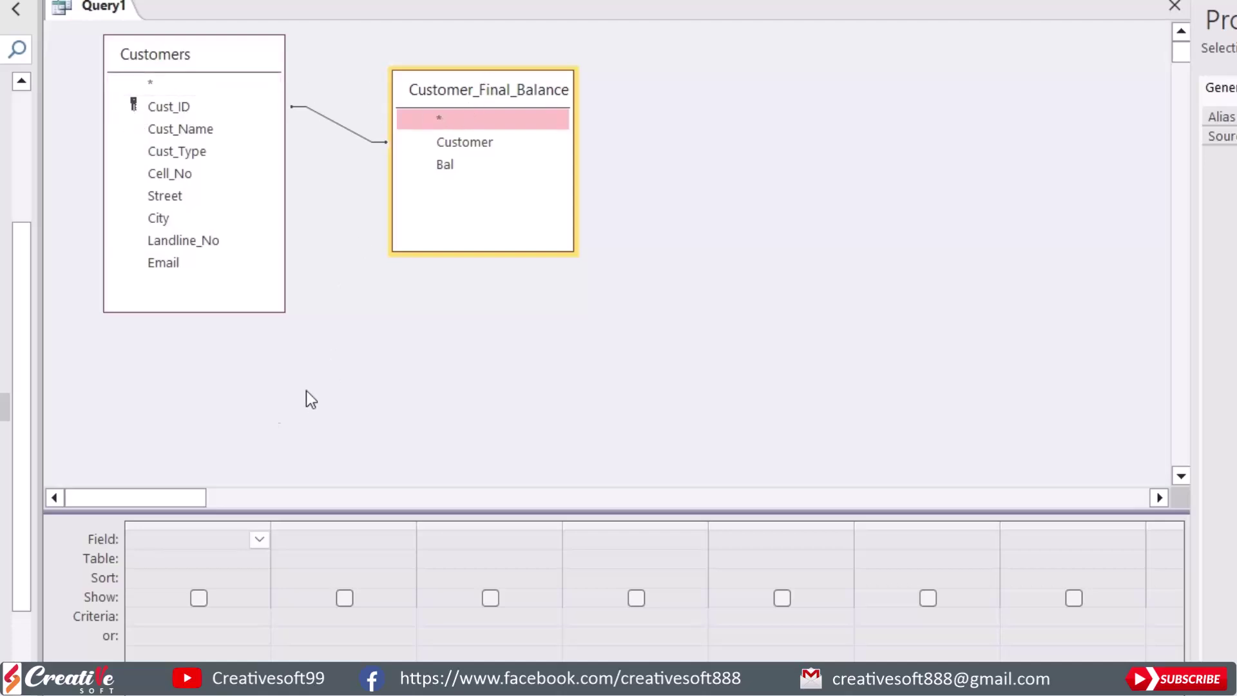
Add Cust_Name, Cust_Type, Cell_No, Street and City from Customers and Bal from Customer_Final_Balance to the query grid.
drag(173, 135, 166, 543)
drag(180, 151, 330, 543)
drag(168, 177, 612, 543)
drag(169, 219, 723, 541)
drag(443, 166, 899, 544)
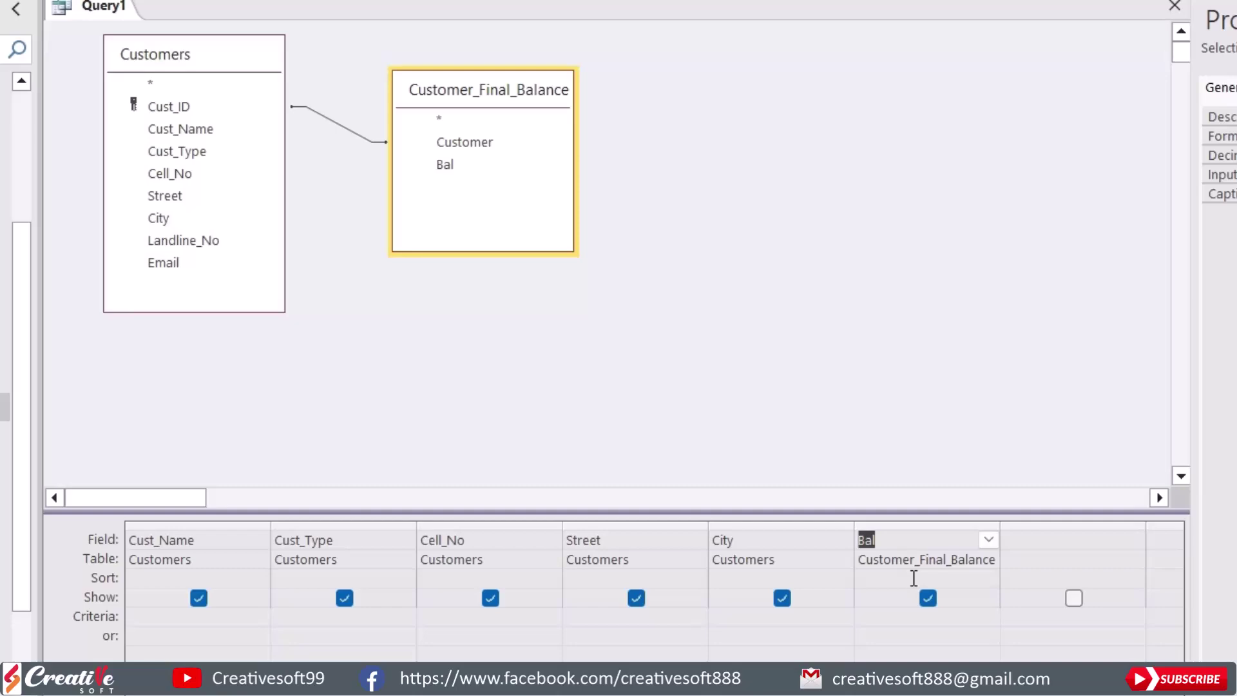
Show the query's results as a datasheet and narrow the Bal column.
click(39, 78)
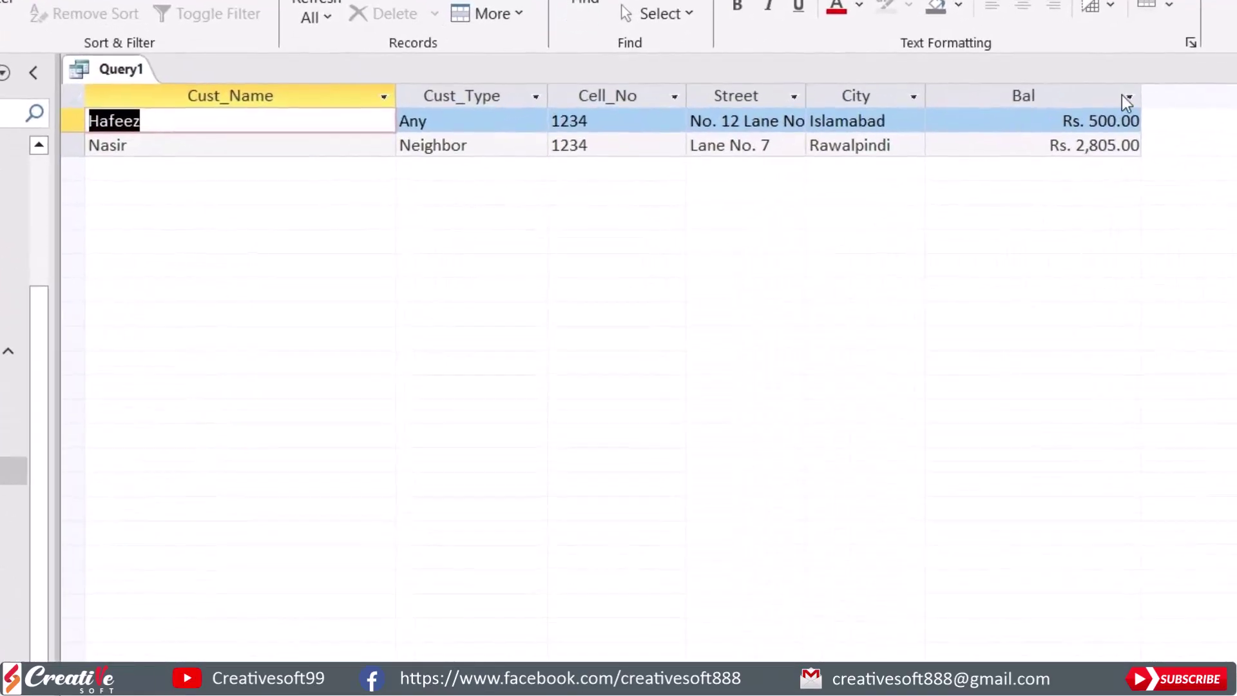
drag(1141, 90, 1089, 91)
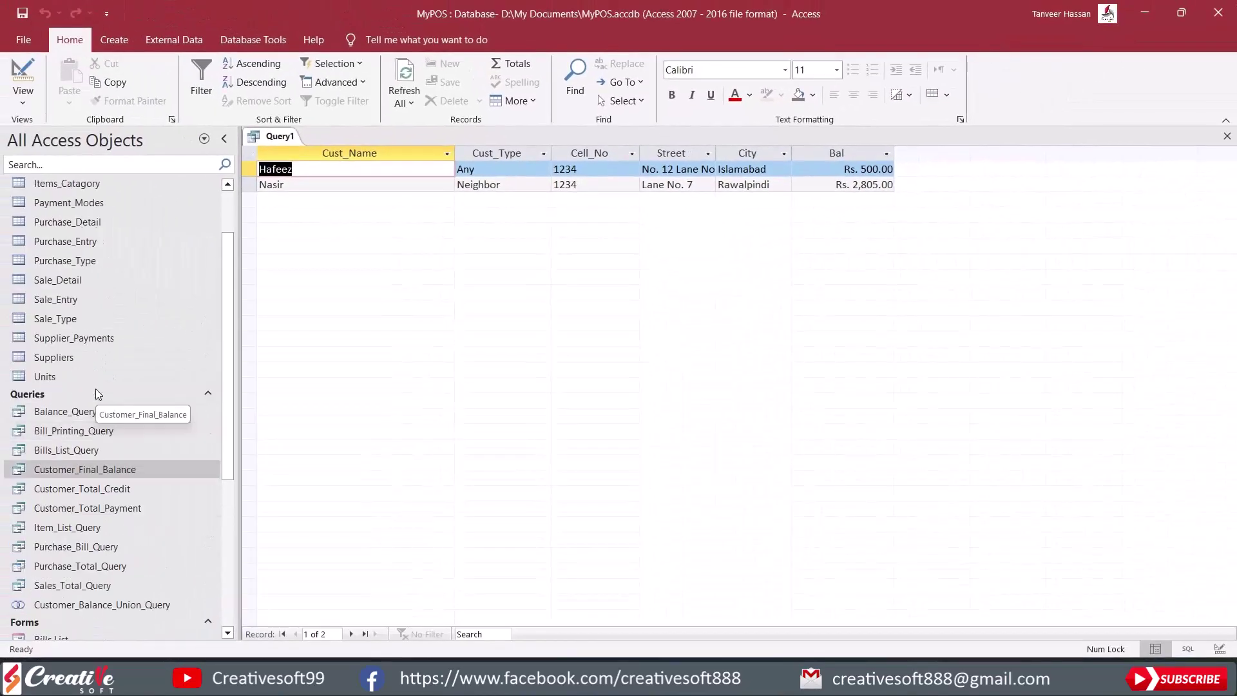
Open the Customers table and Customer_Final_Balance to compare their records with the new query's design and results.
scroll(96, 388, up, 3)
double_click(70, 227)
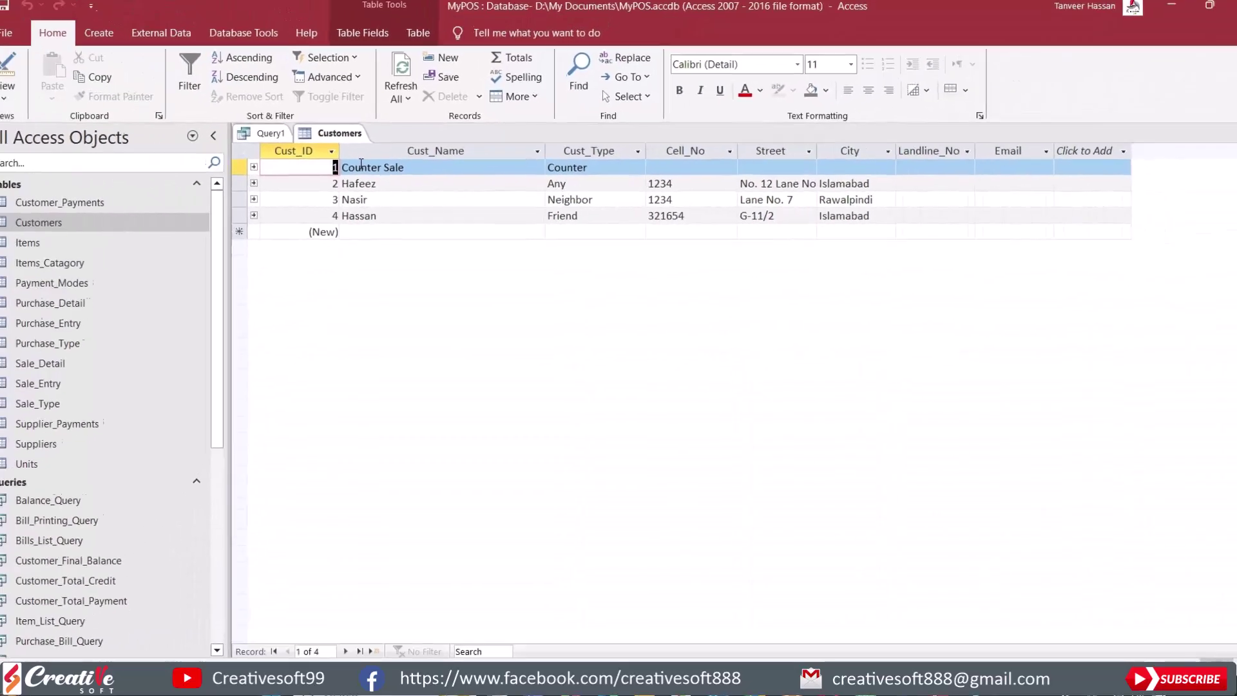
click(23, 76)
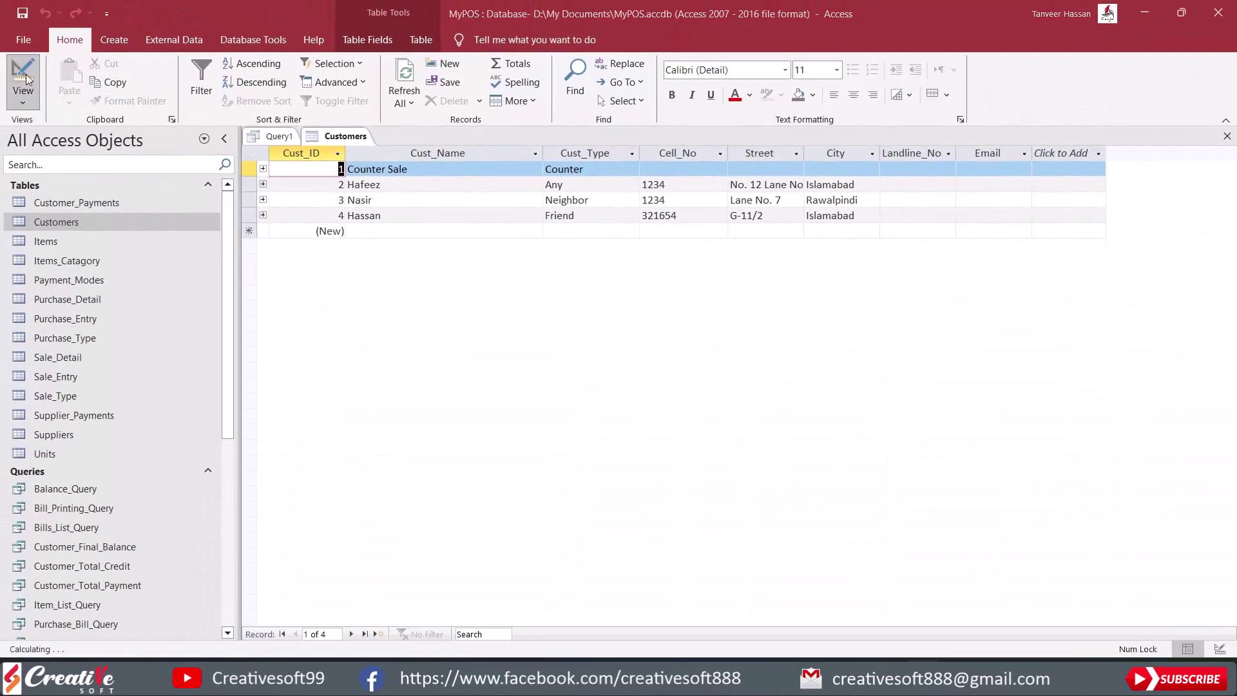
click(652, 408)
click(280, 136)
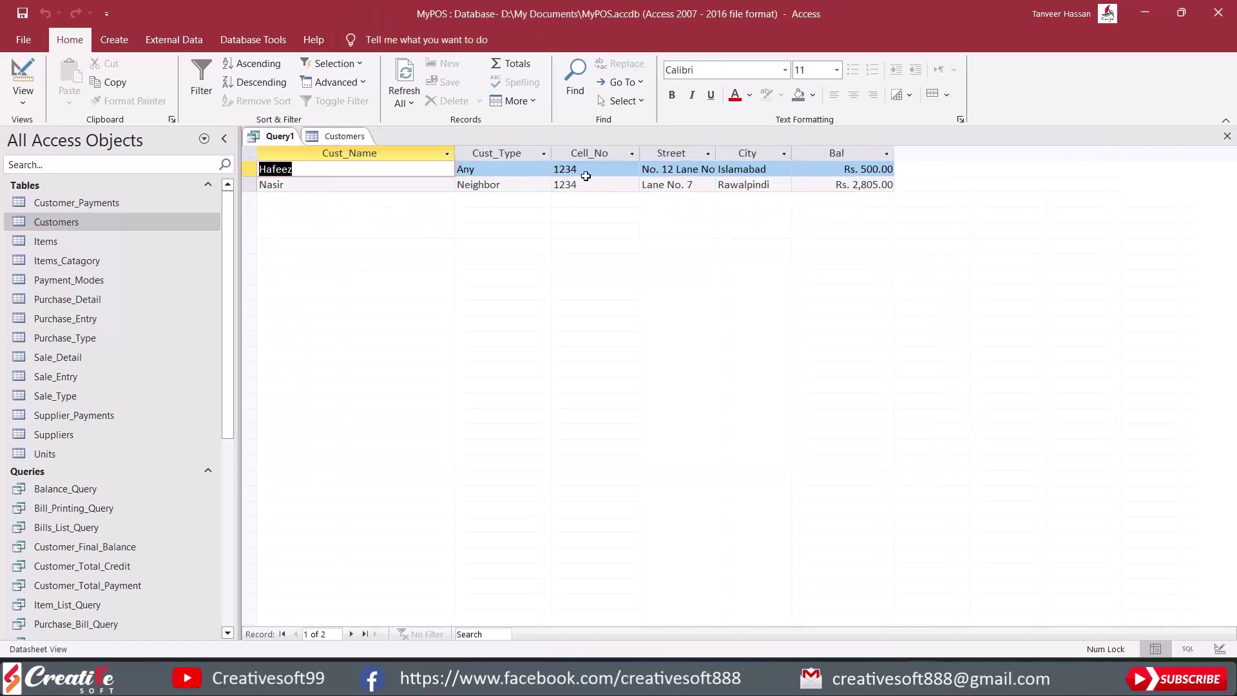
click(16, 79)
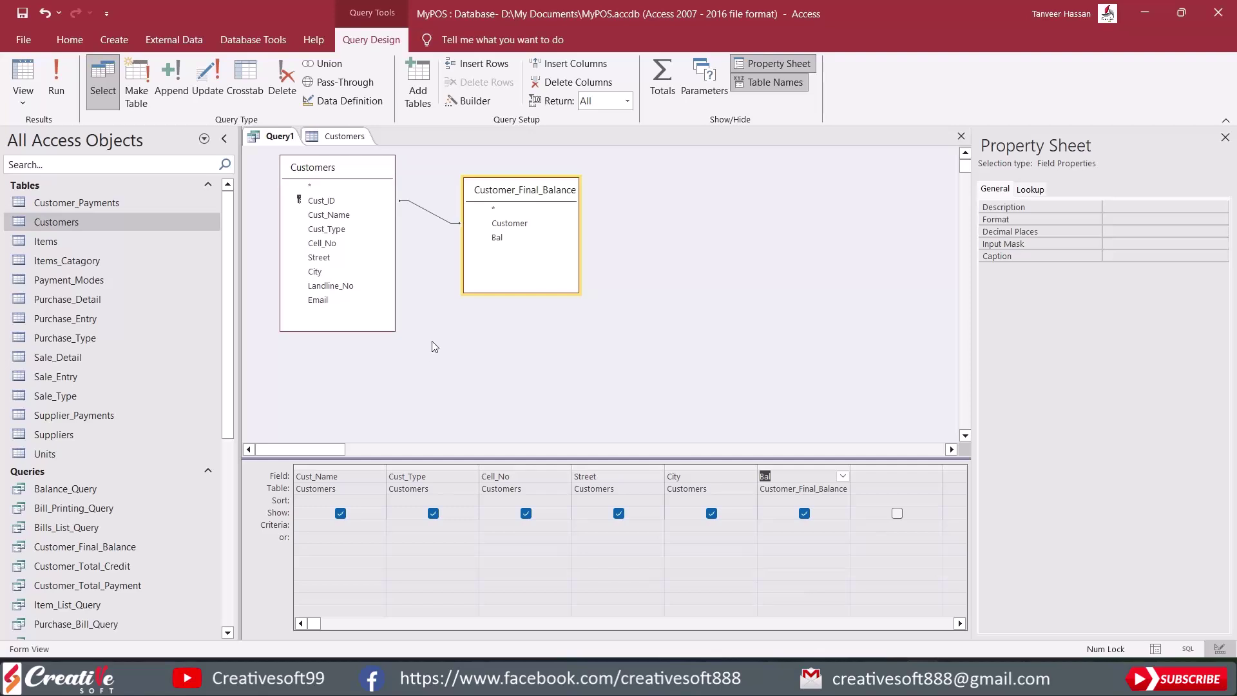
click(364, 137)
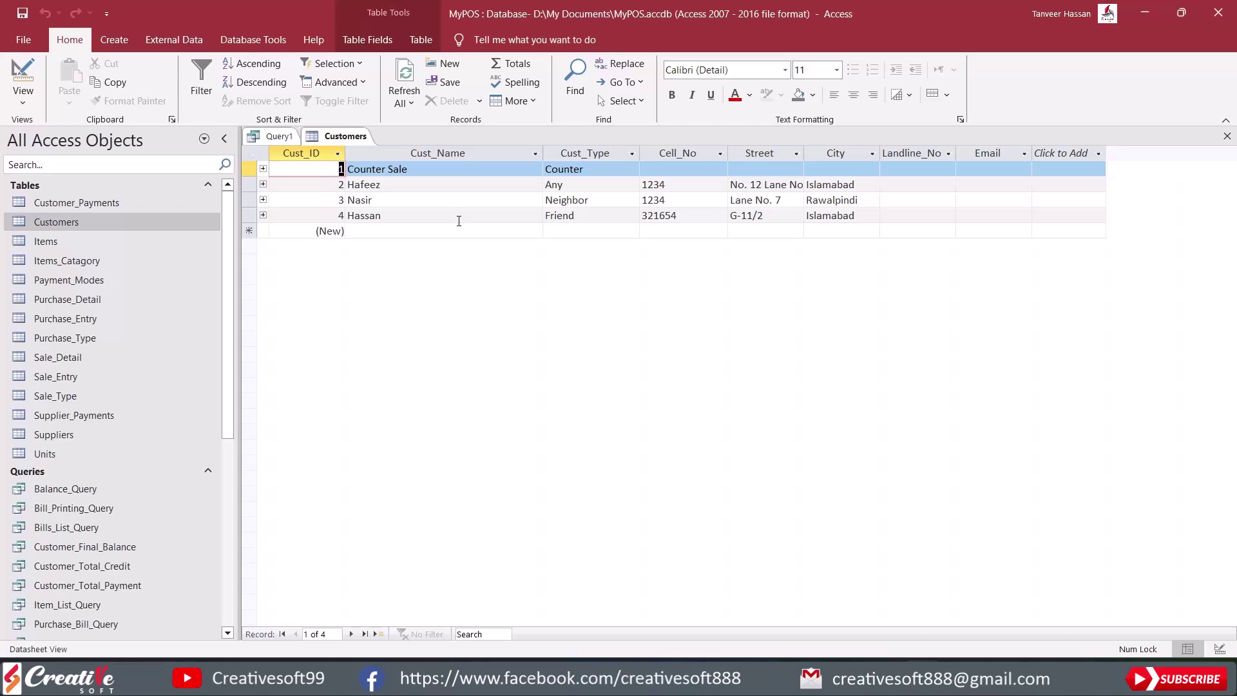
double_click(76, 545)
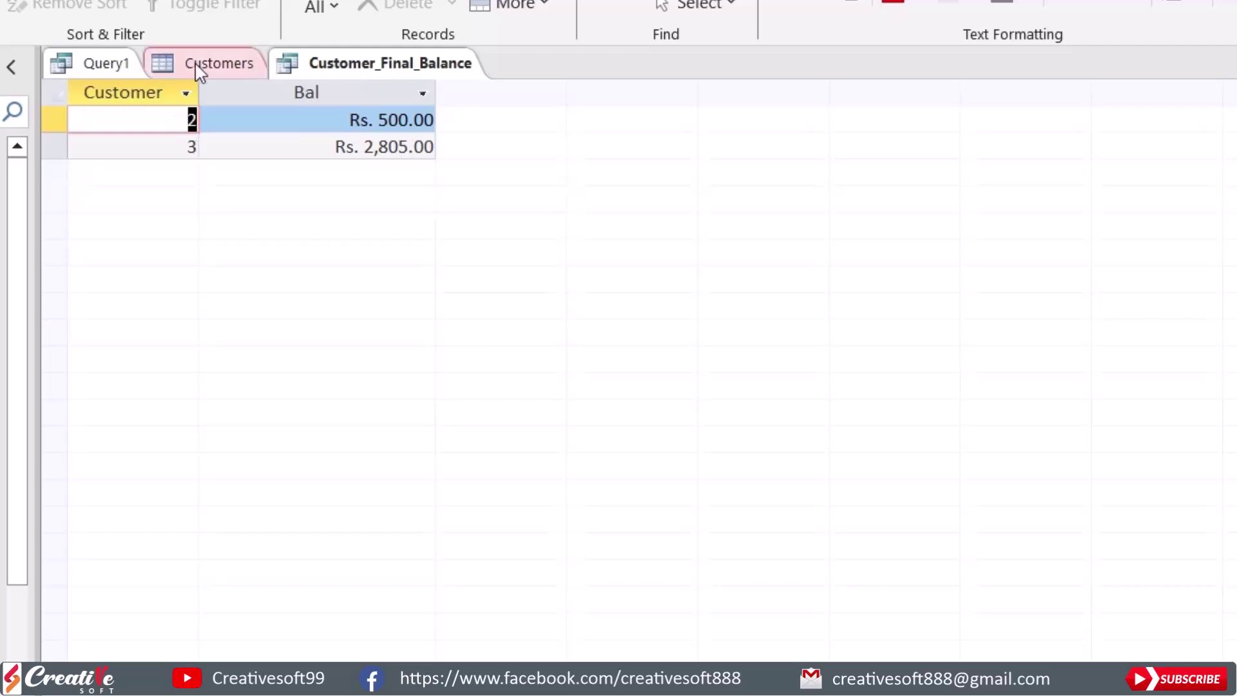
Review the join properties between Cust_ID in Customers and Customer in Customer_Final_Balance without changing them.
click(93, 64)
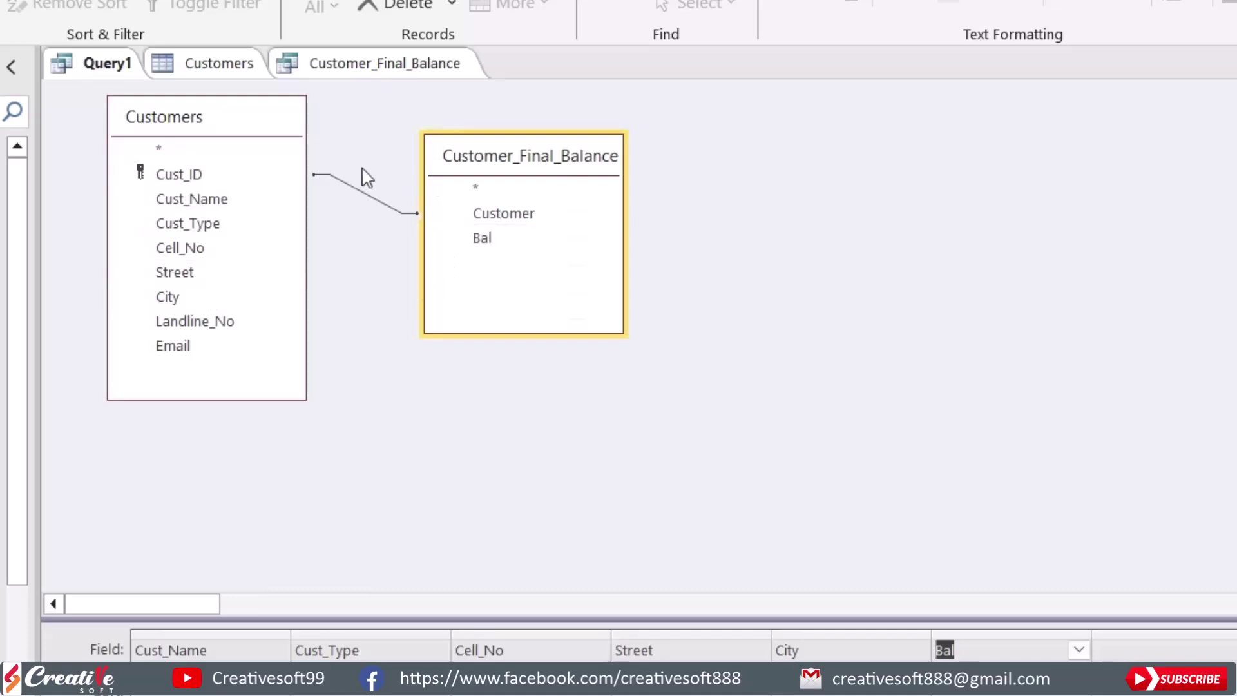
click(363, 200)
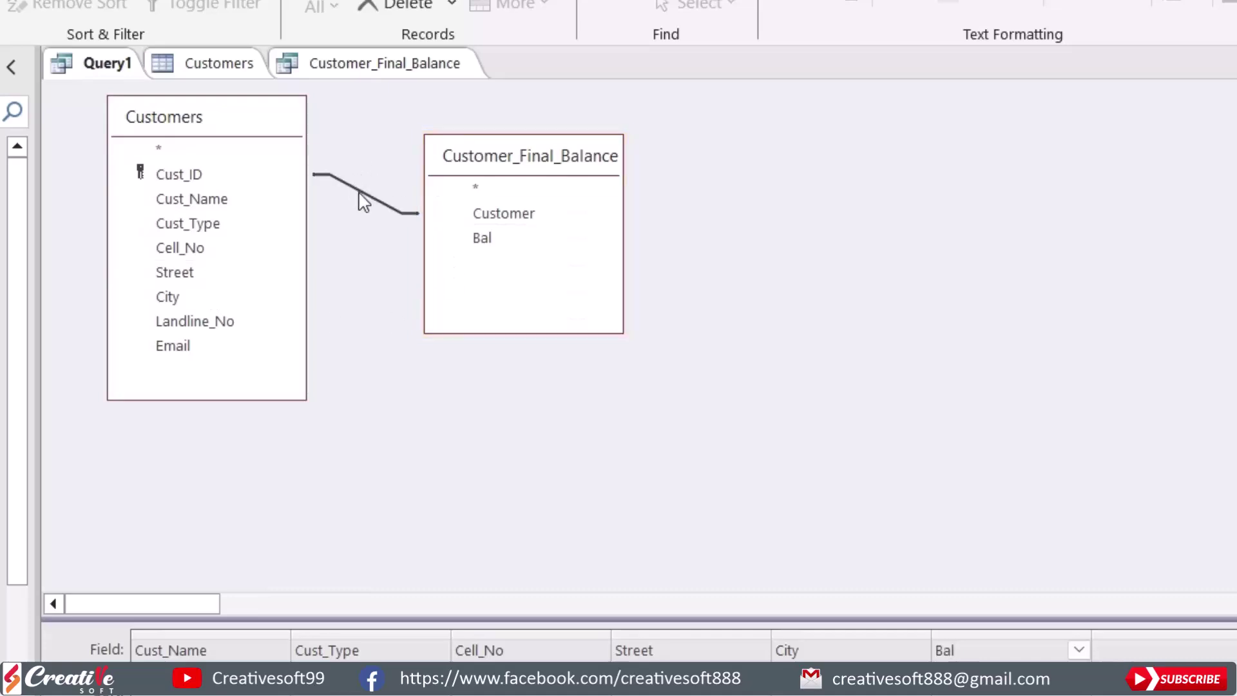
double_click(363, 200)
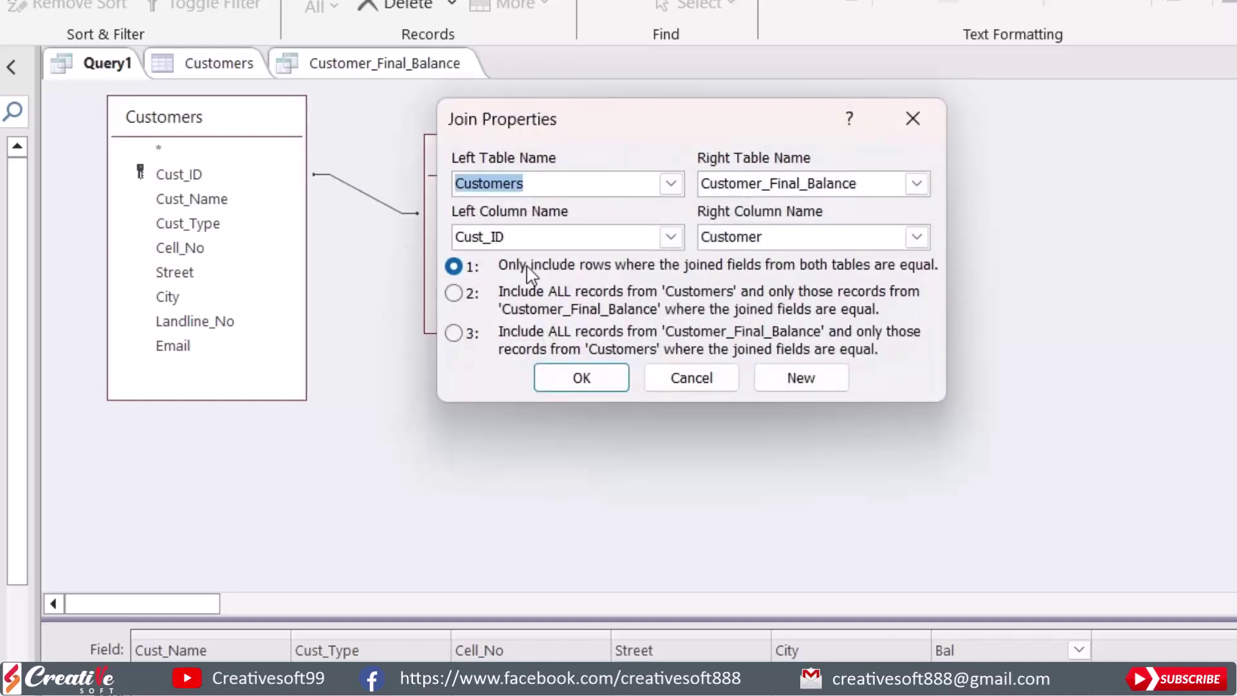
click(928, 127)
double_click(360, 198)
drag(671, 119, 920, 157)
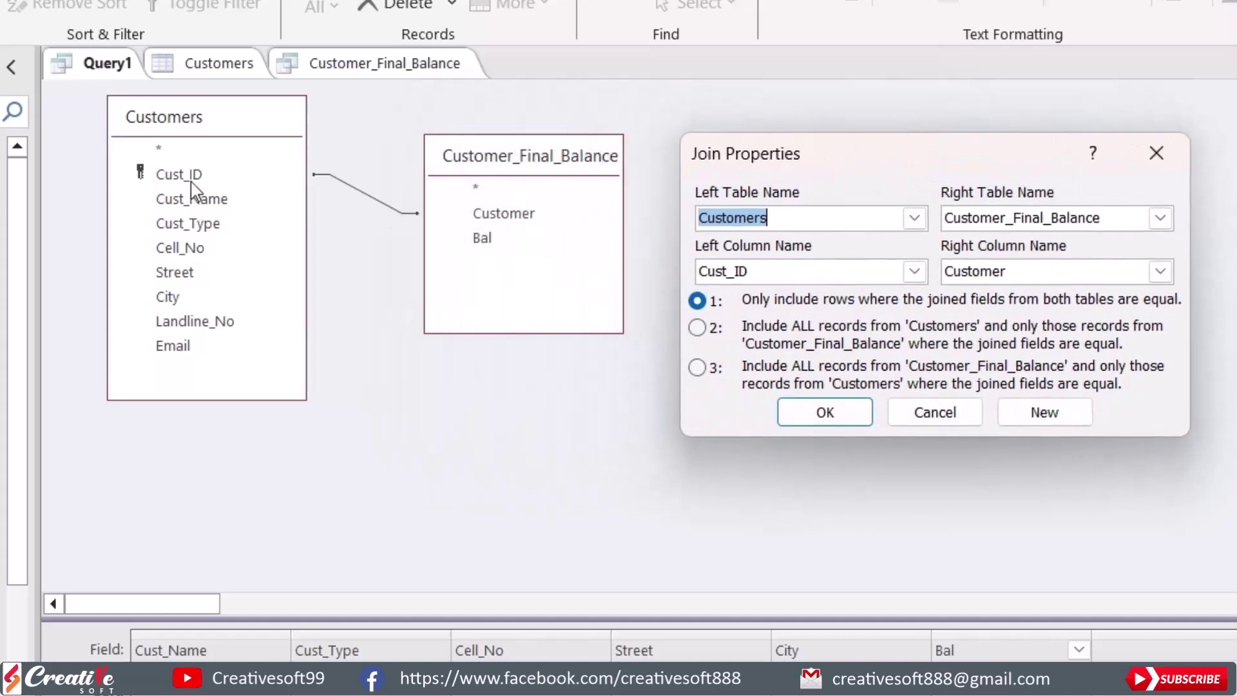
click(1157, 155)
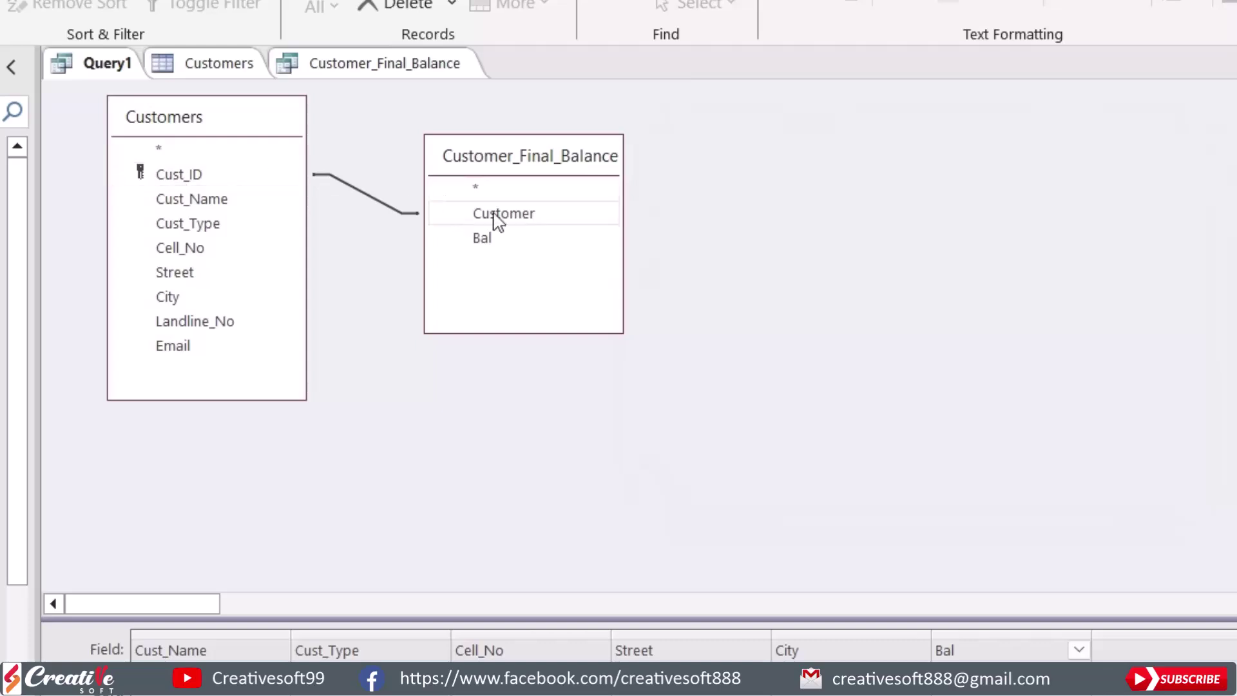
Compare the customer IDs in Customer_Final_Balance and Customers, and check which customers the query's datasheet lists.
click(211, 64)
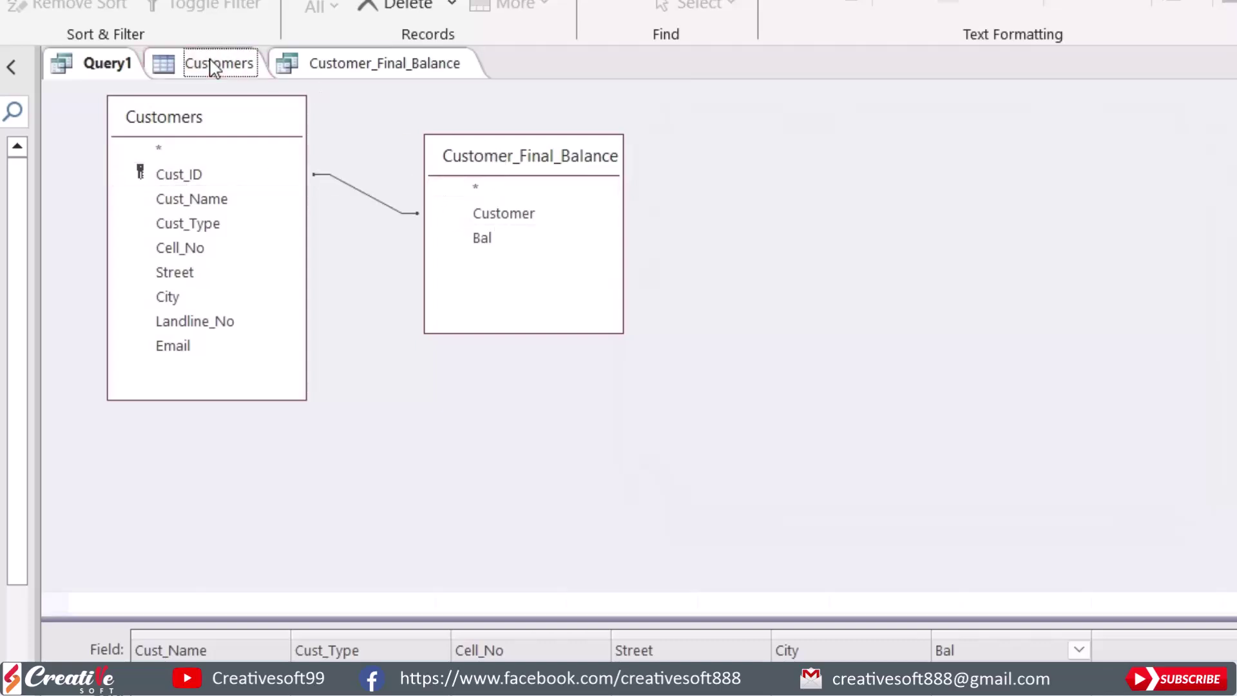
click(380, 64)
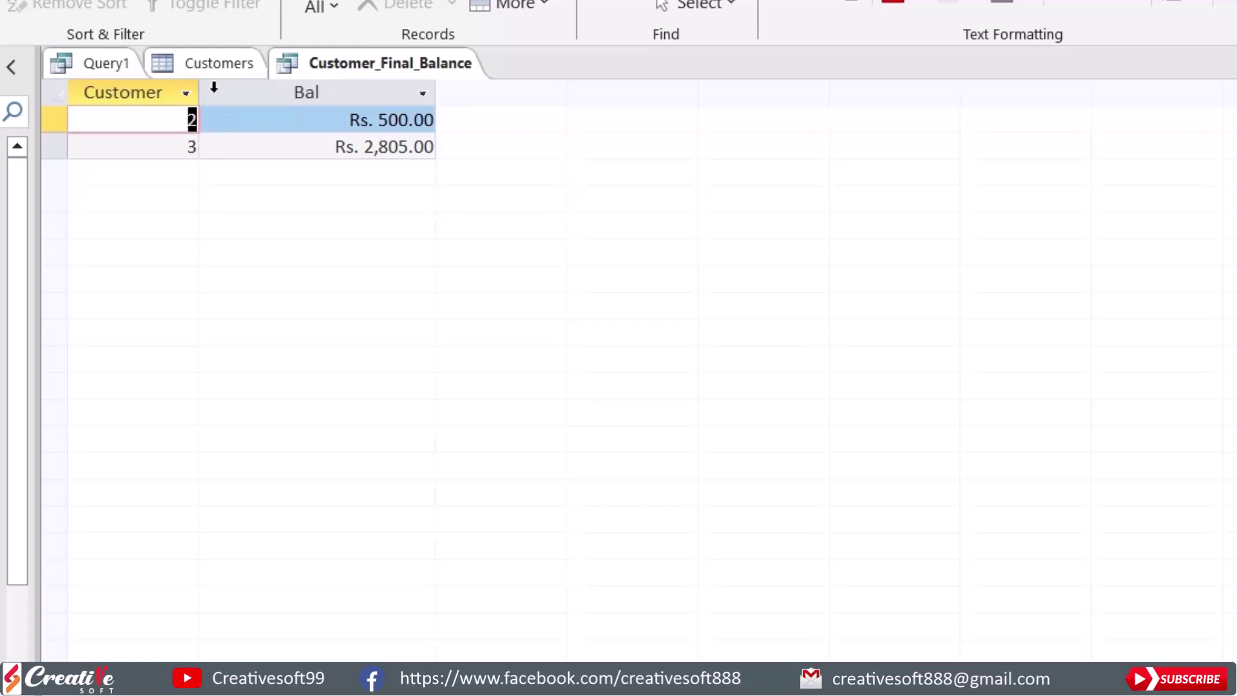
click(218, 70)
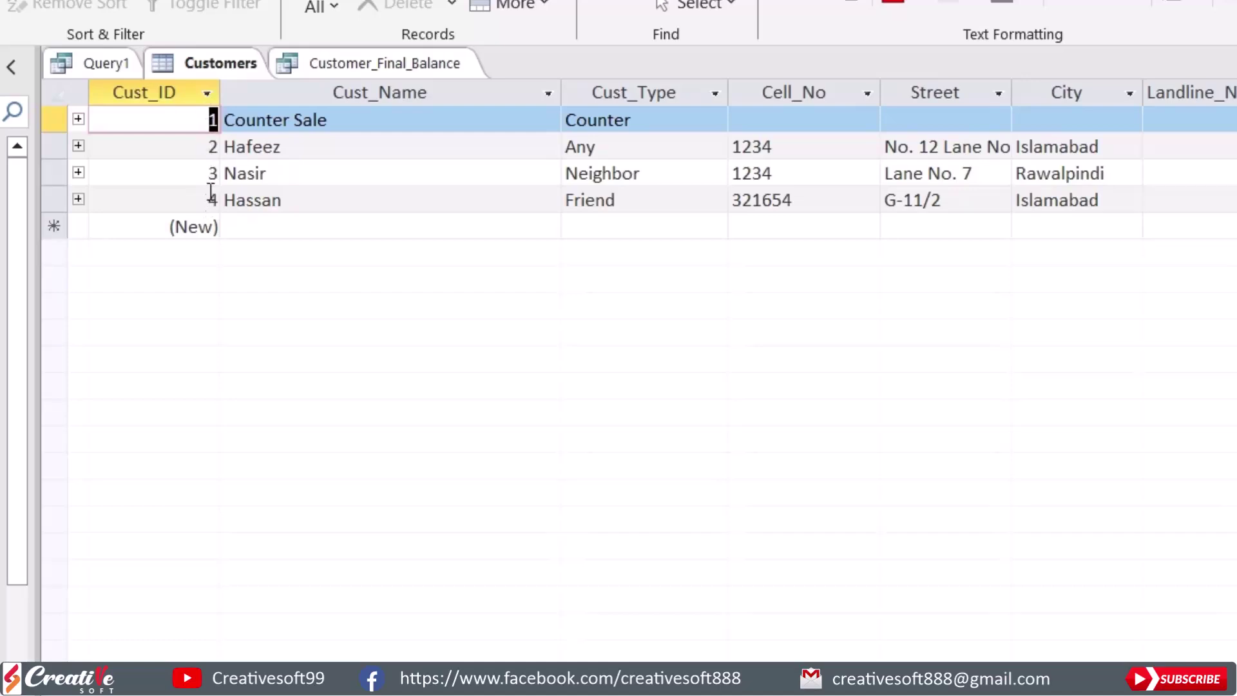
click(106, 69)
click(3, 2)
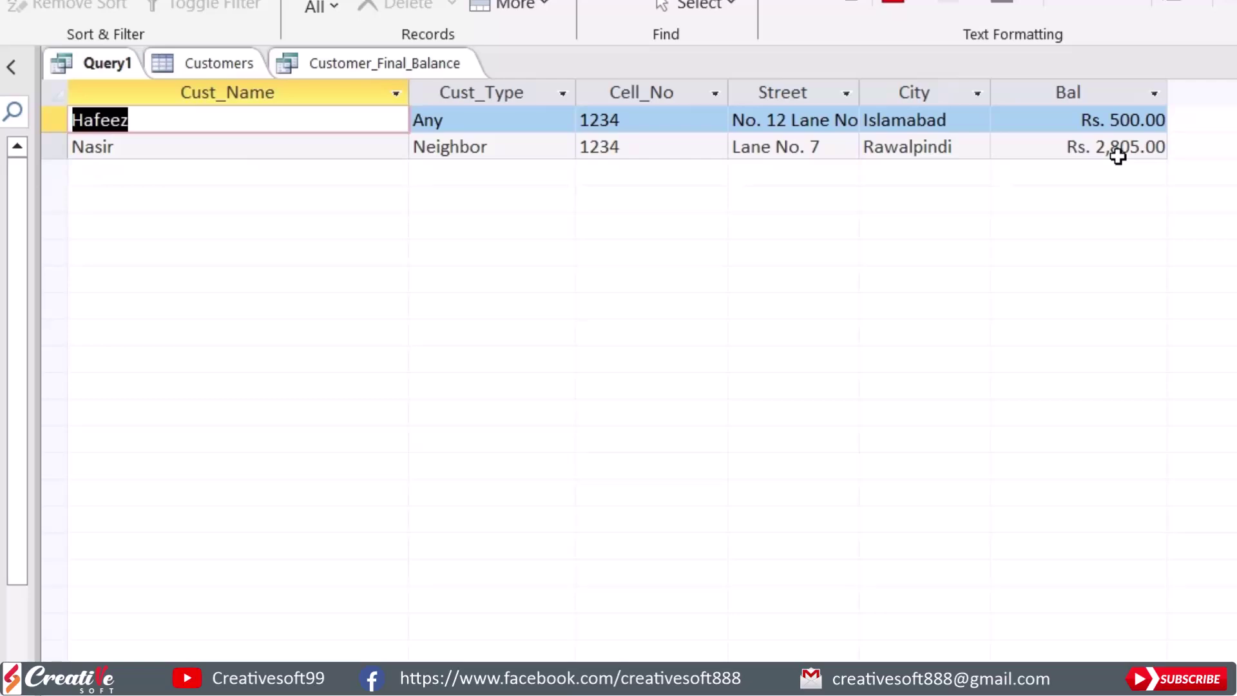
Set the join to include all records from Customers with only matching Customer_Final_Balance records, and show the query's results.
click(1, 1)
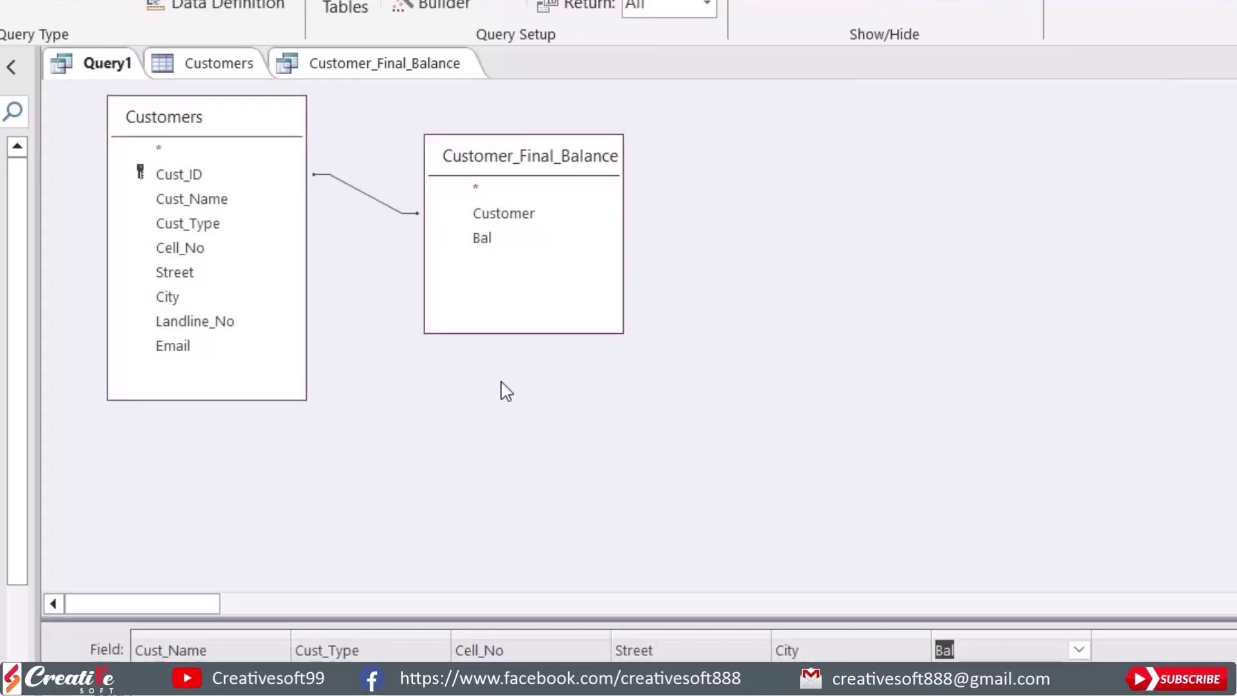
double_click(360, 192)
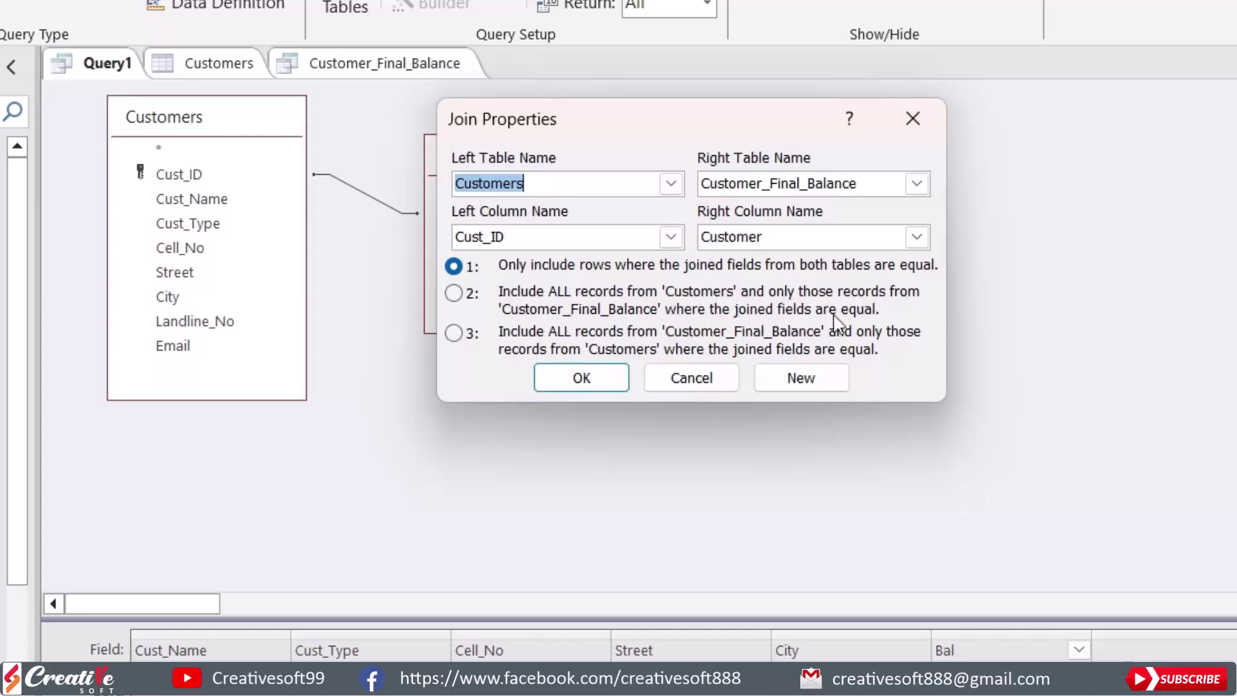
click(455, 293)
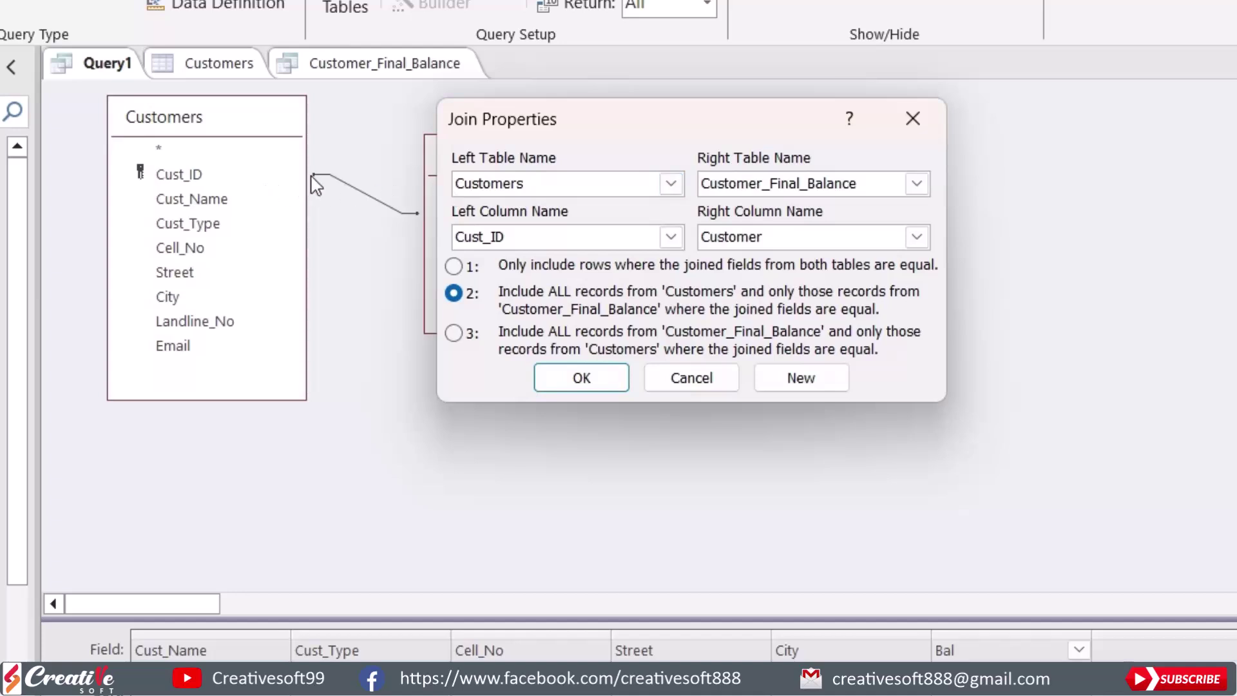
drag(634, 122, 883, 133)
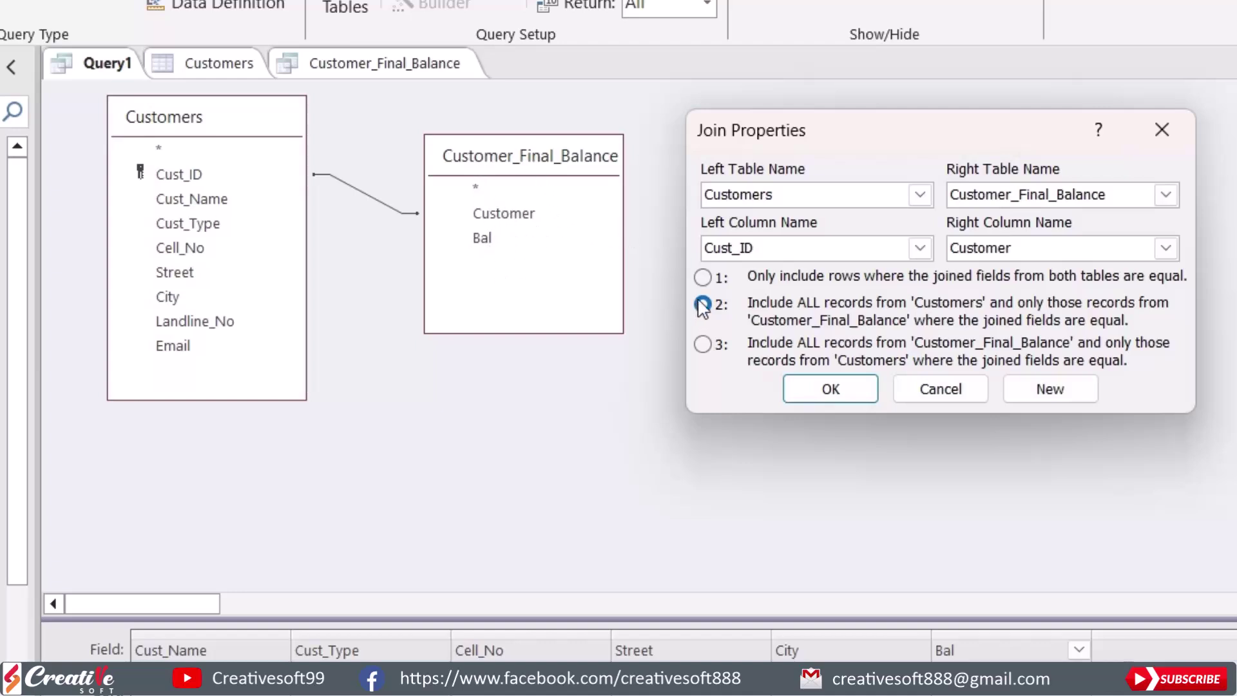
click(831, 389)
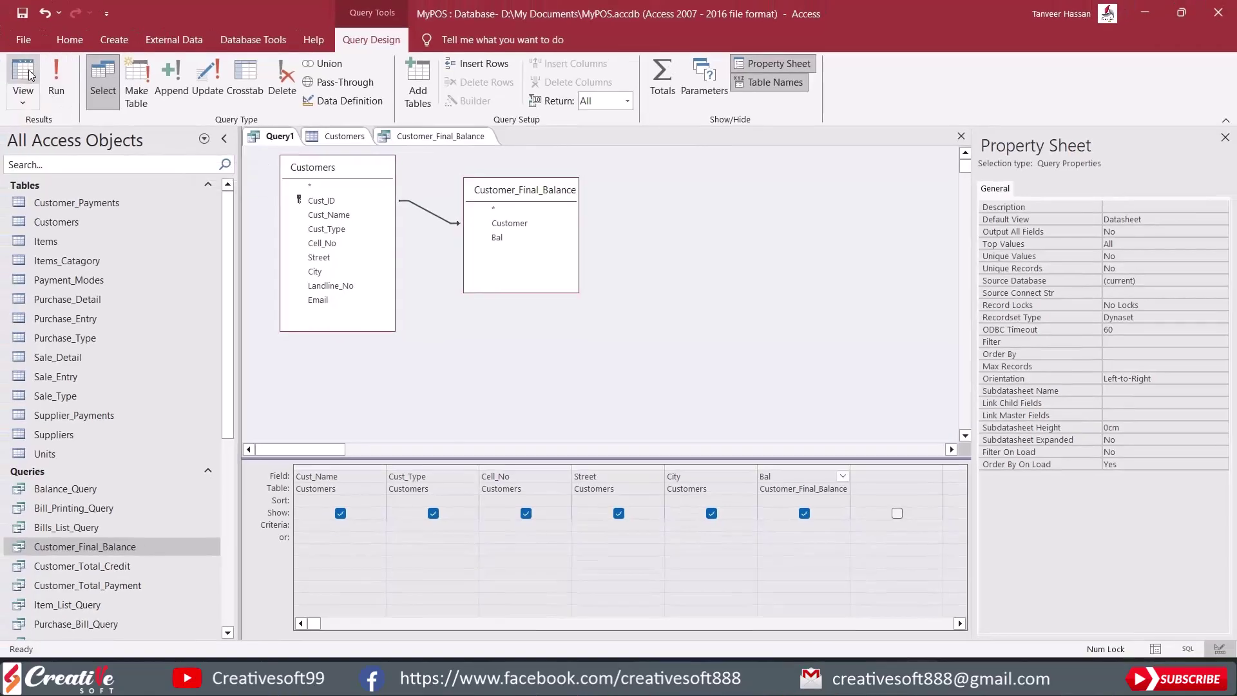
click(29, 75)
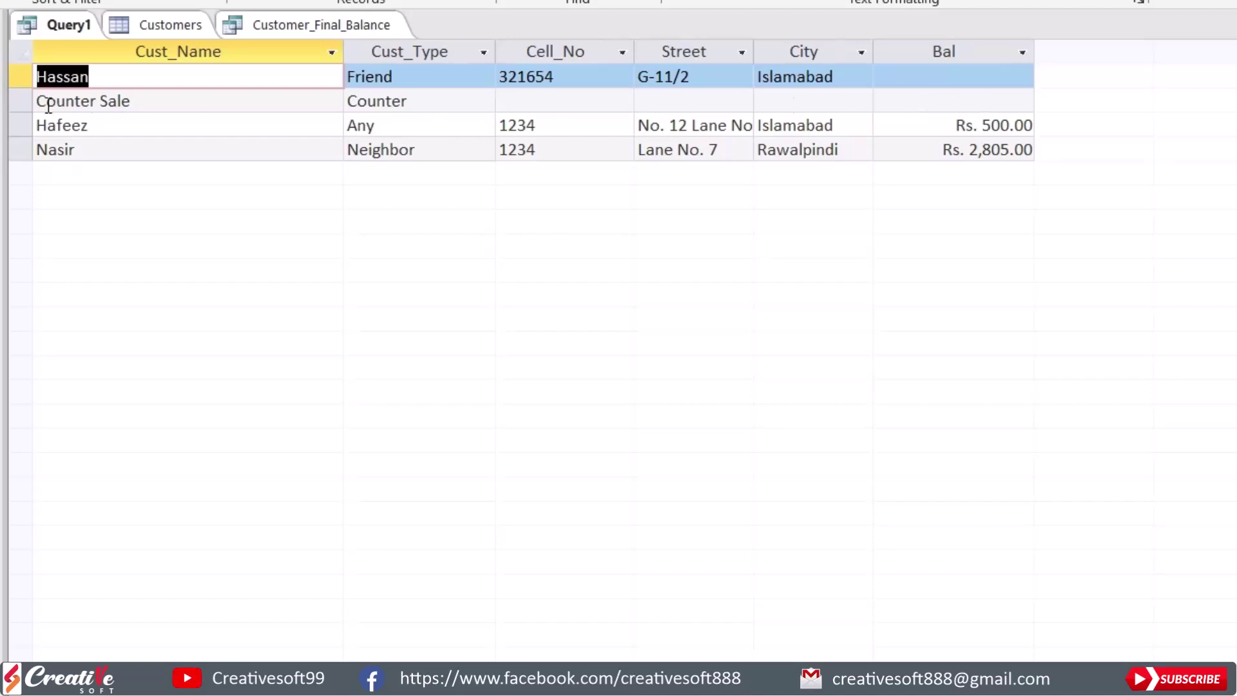
Examine the Counter Sale record in the query's results.
click(1, 1)
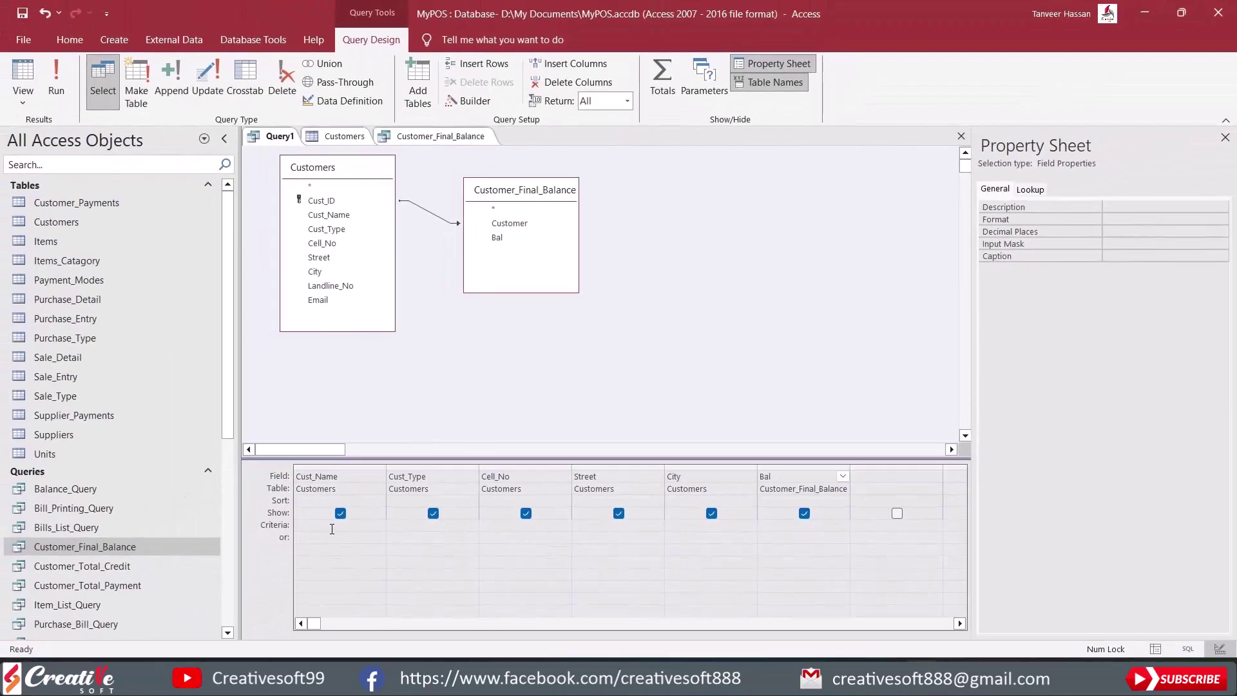
click(332, 529)
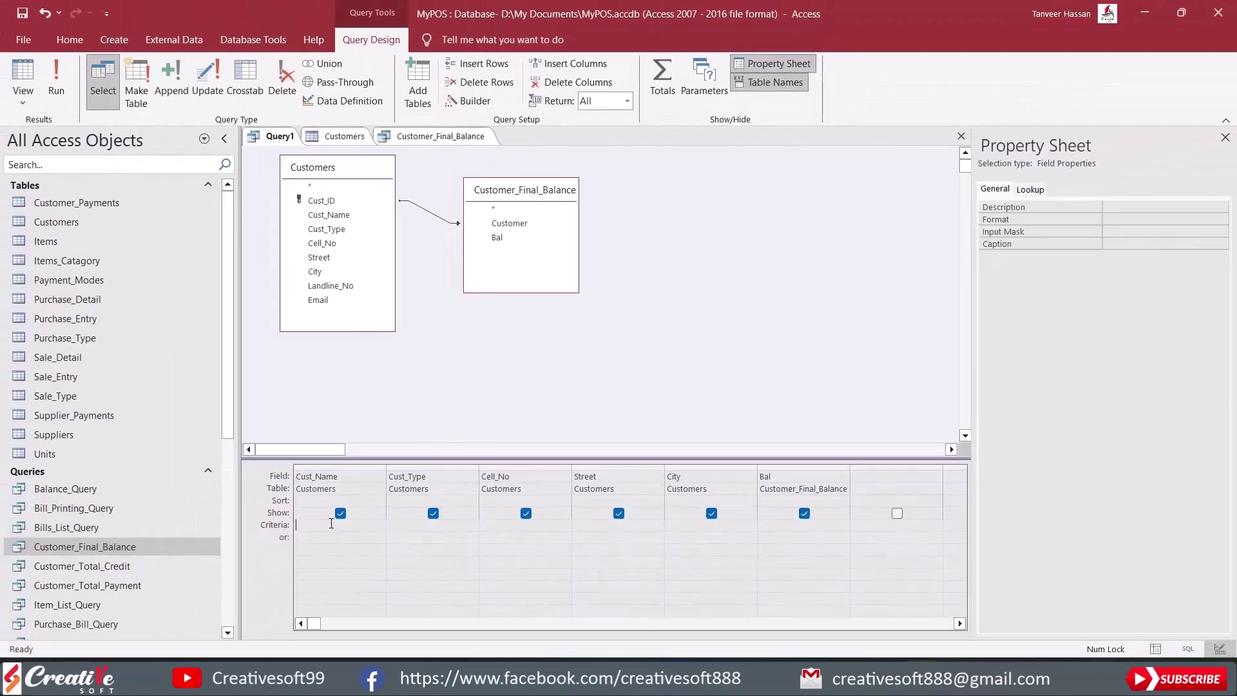
click(24, 78)
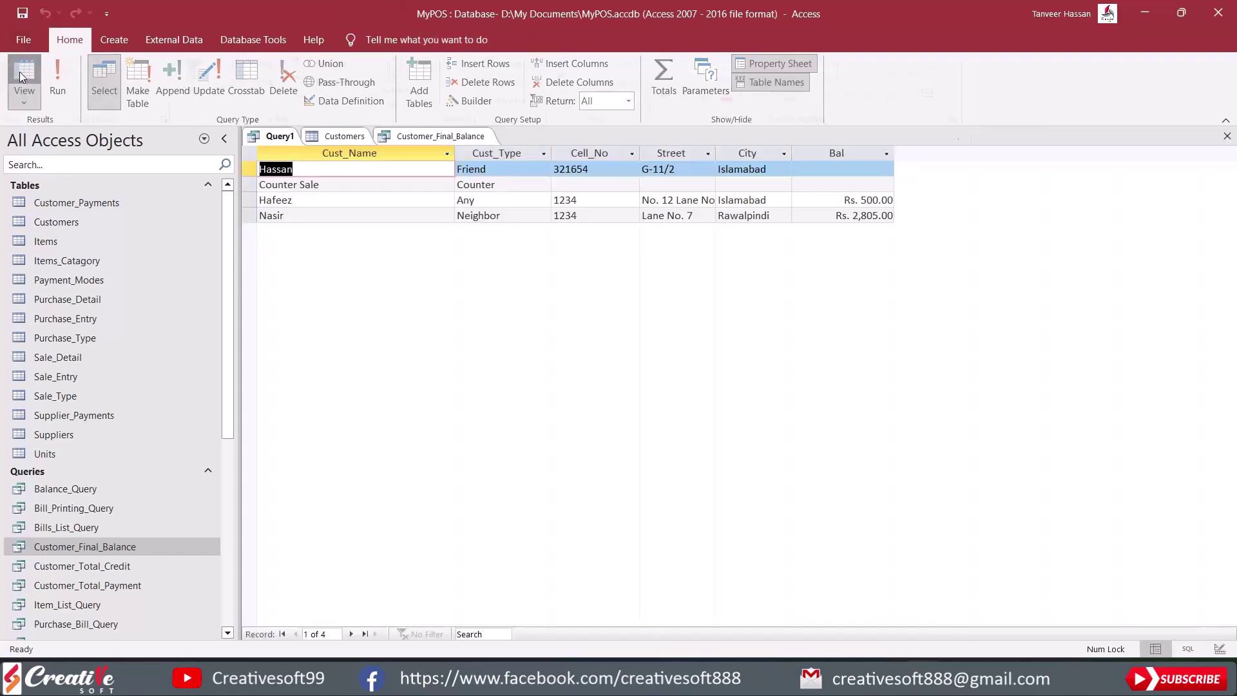
click(328, 184)
drag(326, 185, 259, 184)
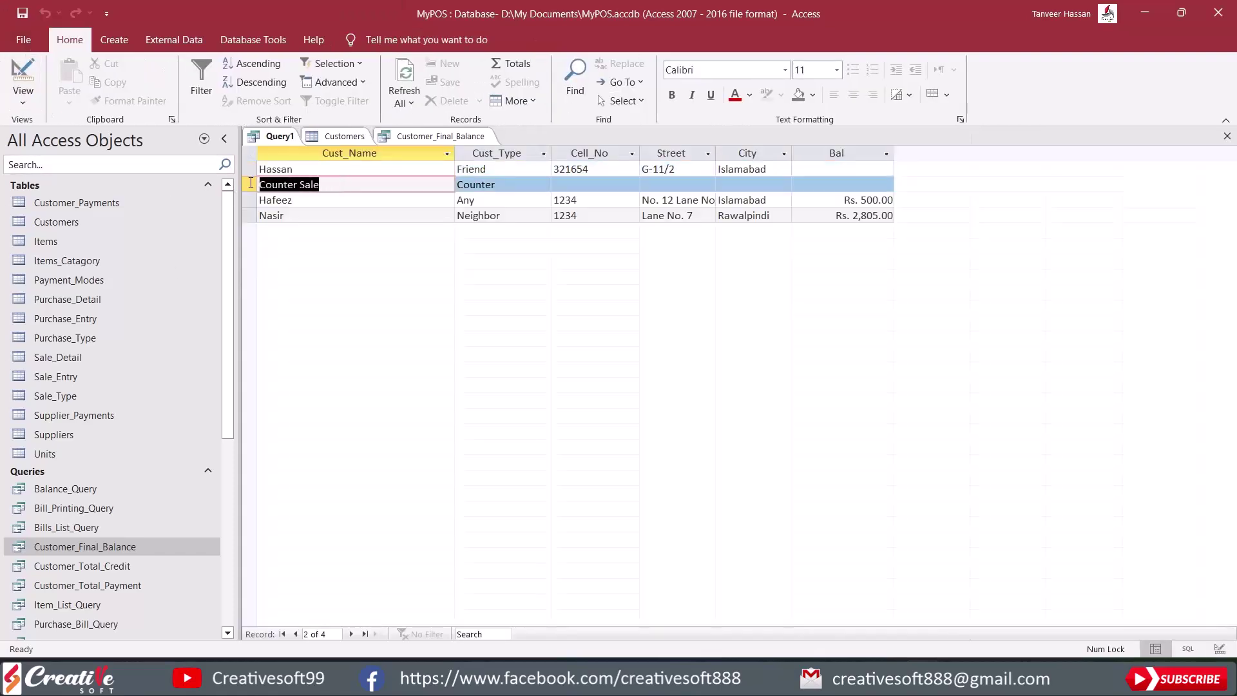
Add Cust_ID as the first column of the query grid with the criterion <>1 and show the results.
click(23, 77)
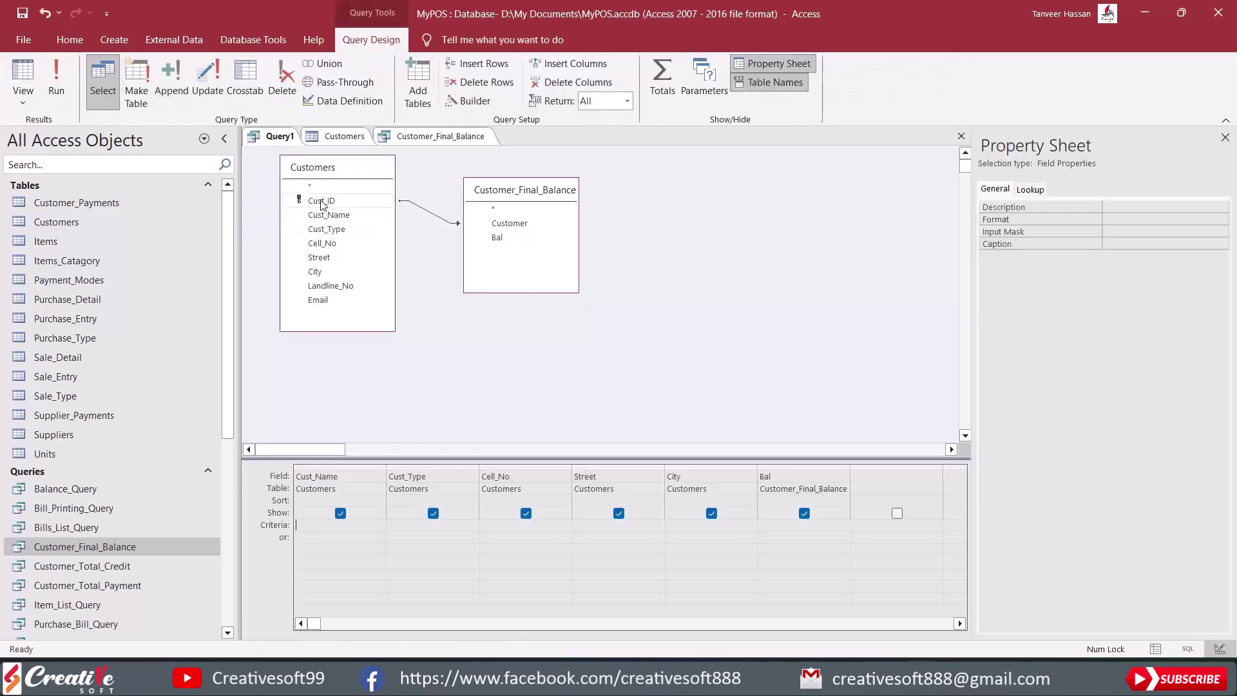
drag(321, 205, 316, 481)
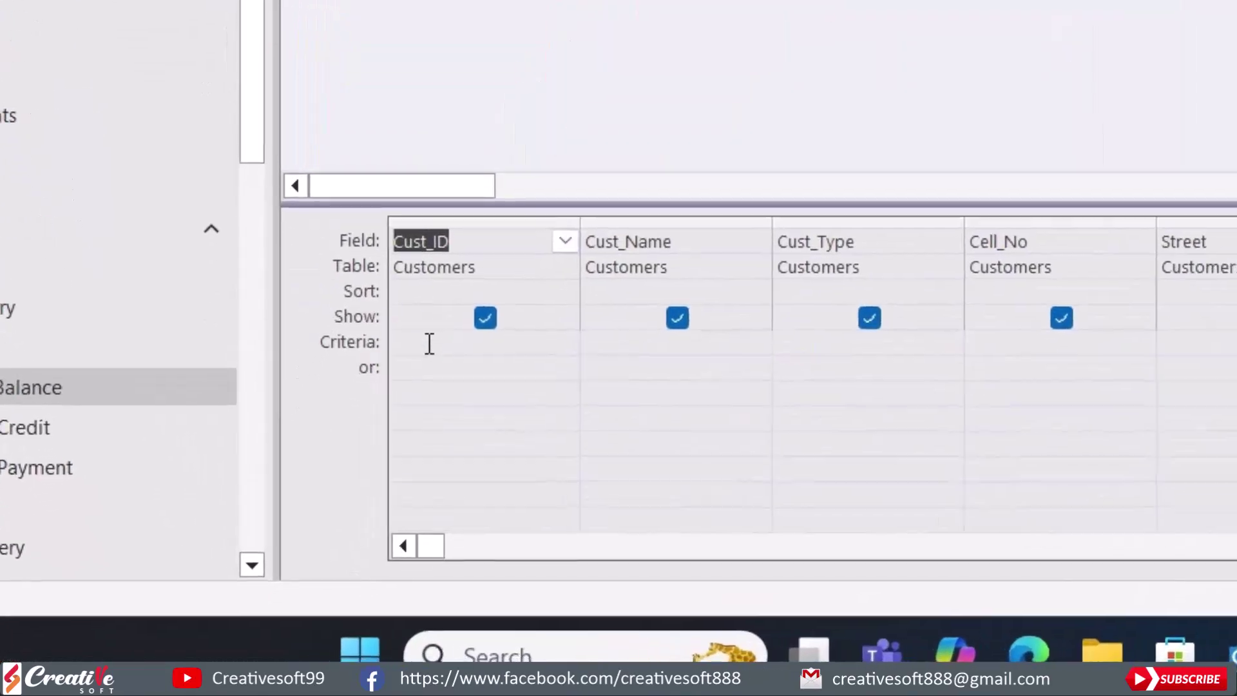
click(429, 344)
text(<>)
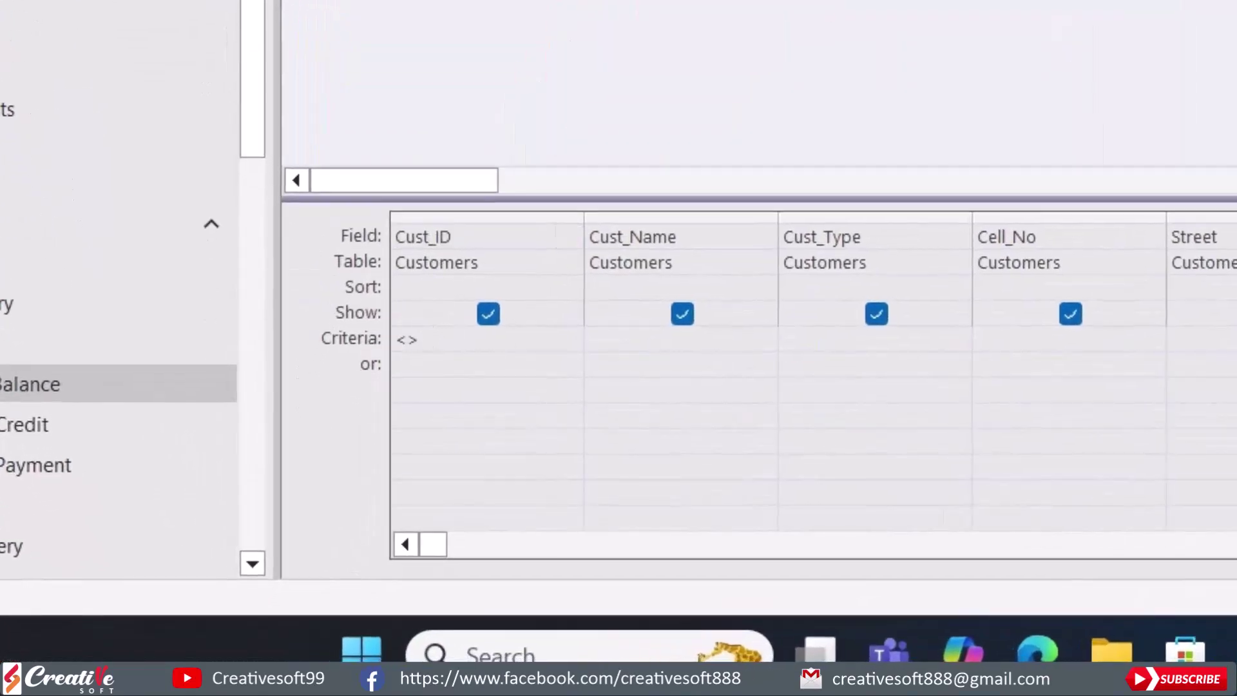
text(1)
click(477, 395)
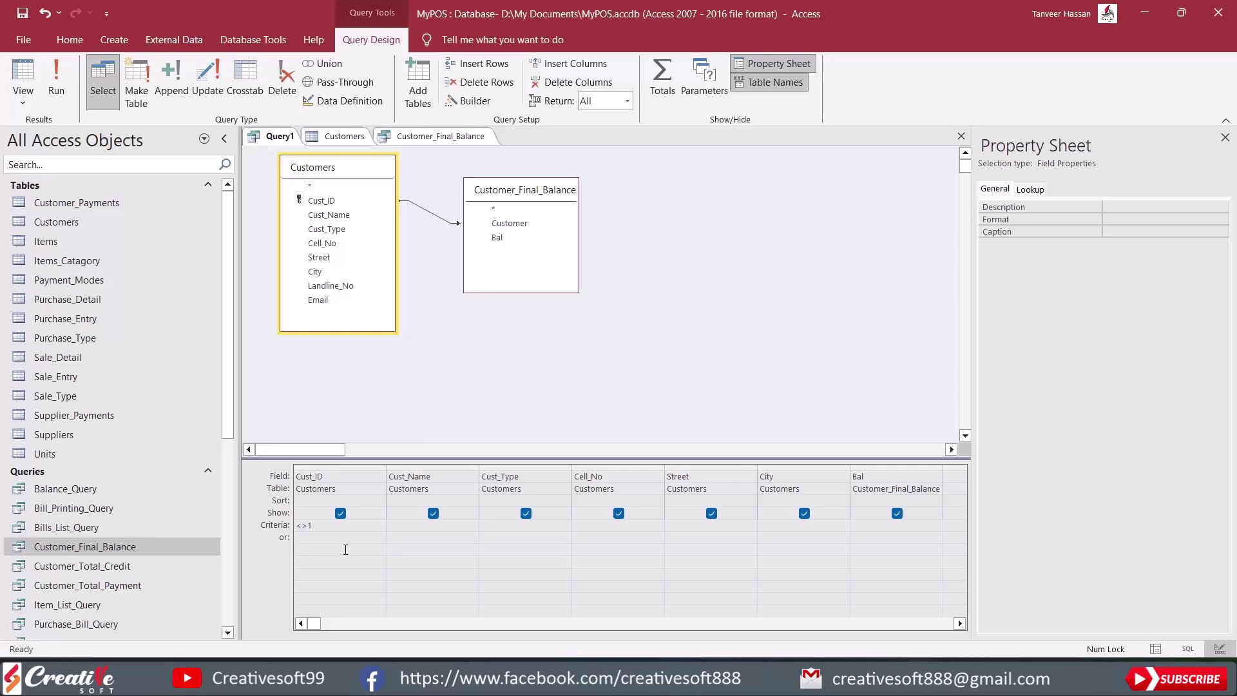
click(24, 71)
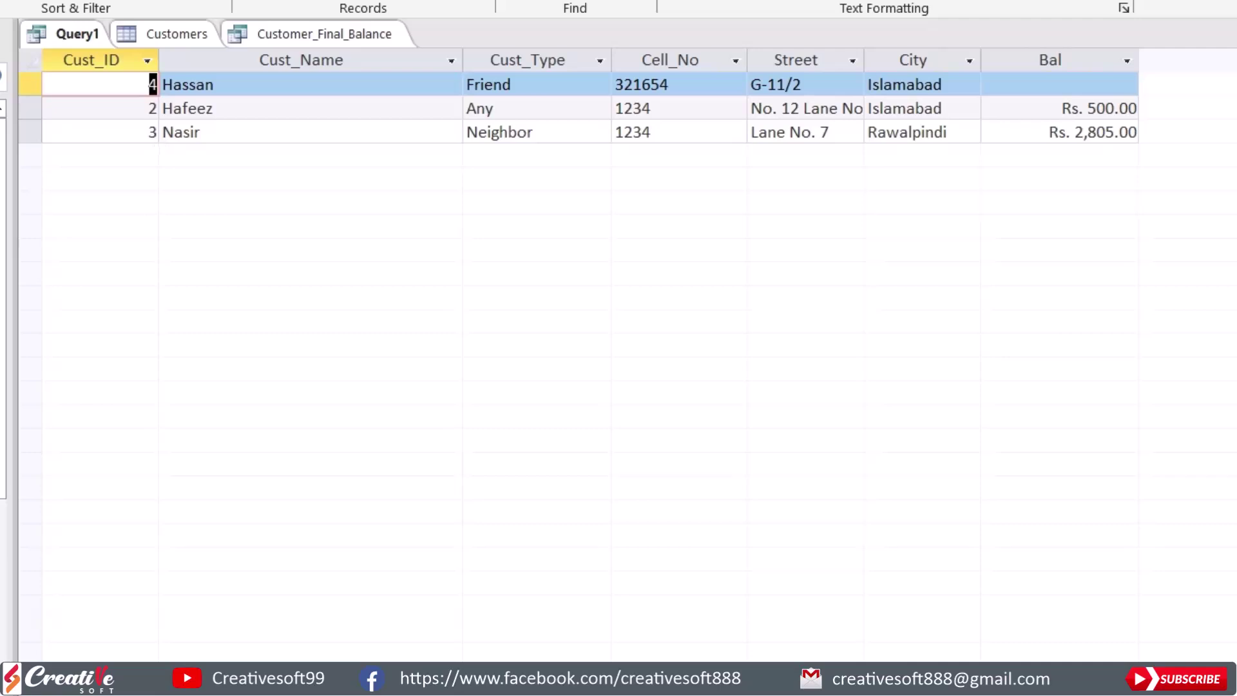
Sort the query by Cust_ID in ascending order and narrow the Cust_Name column in its datasheet.
click(0, 0)
click(123, 594)
click(230, 594)
click(197, 610)
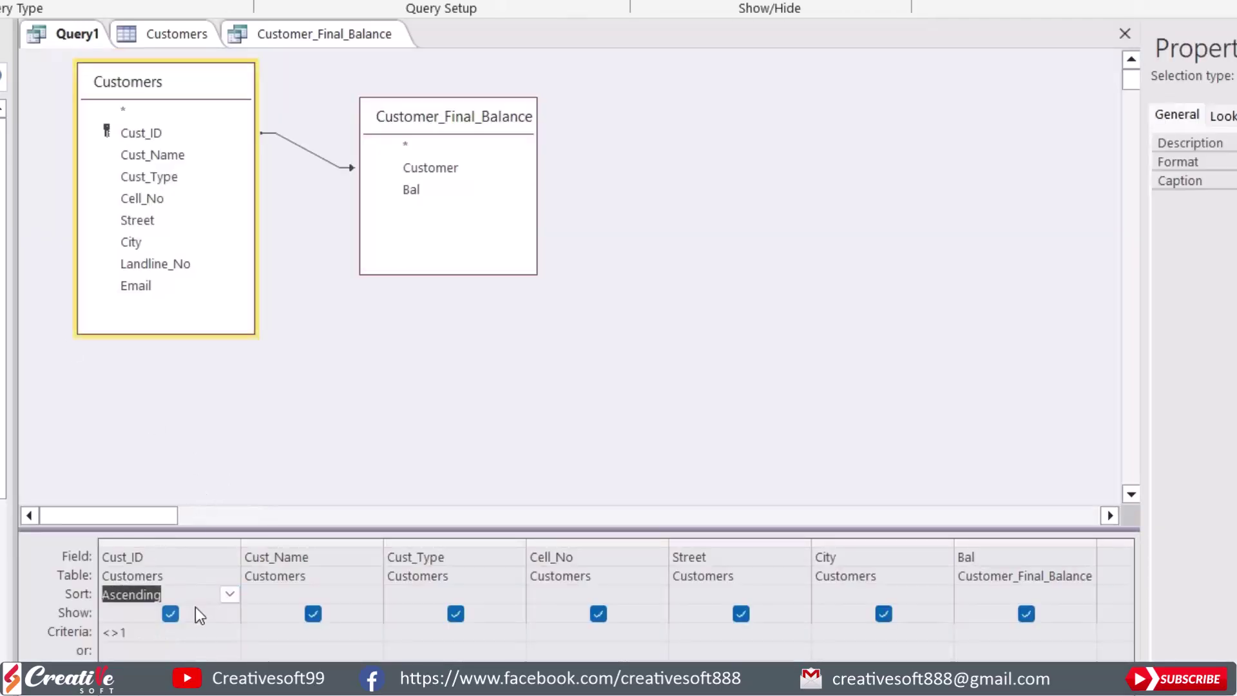
click(0, 0)
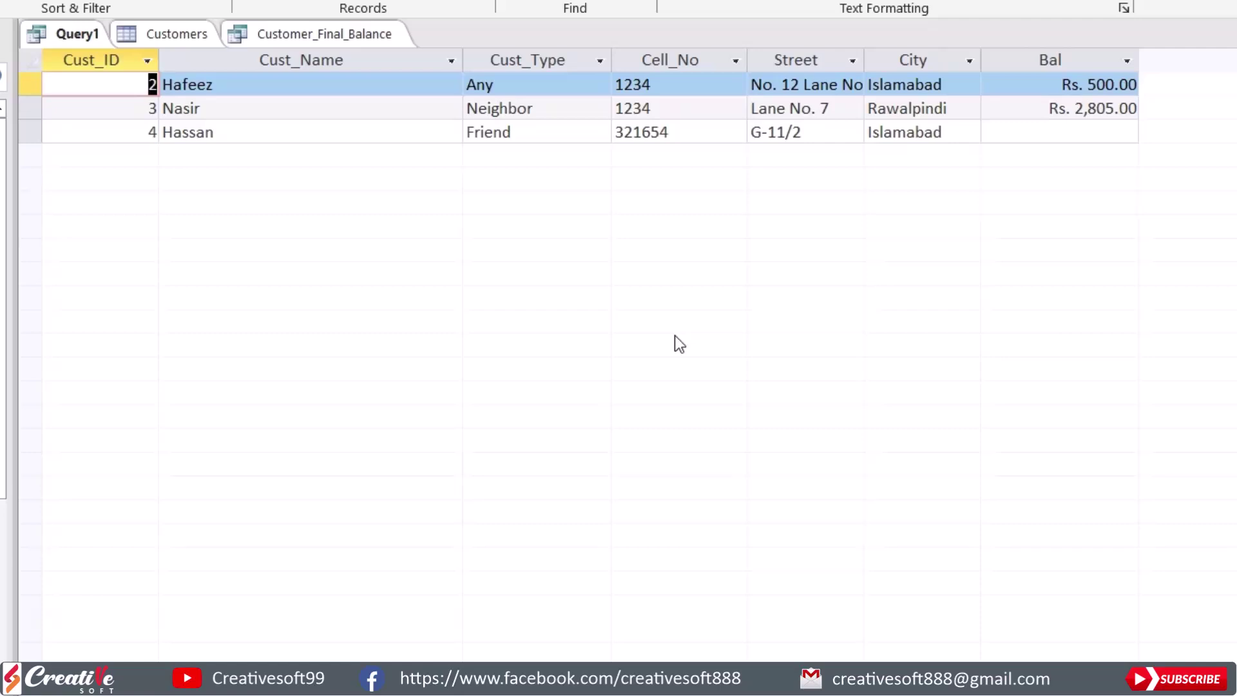
drag(463, 56, 340, 53)
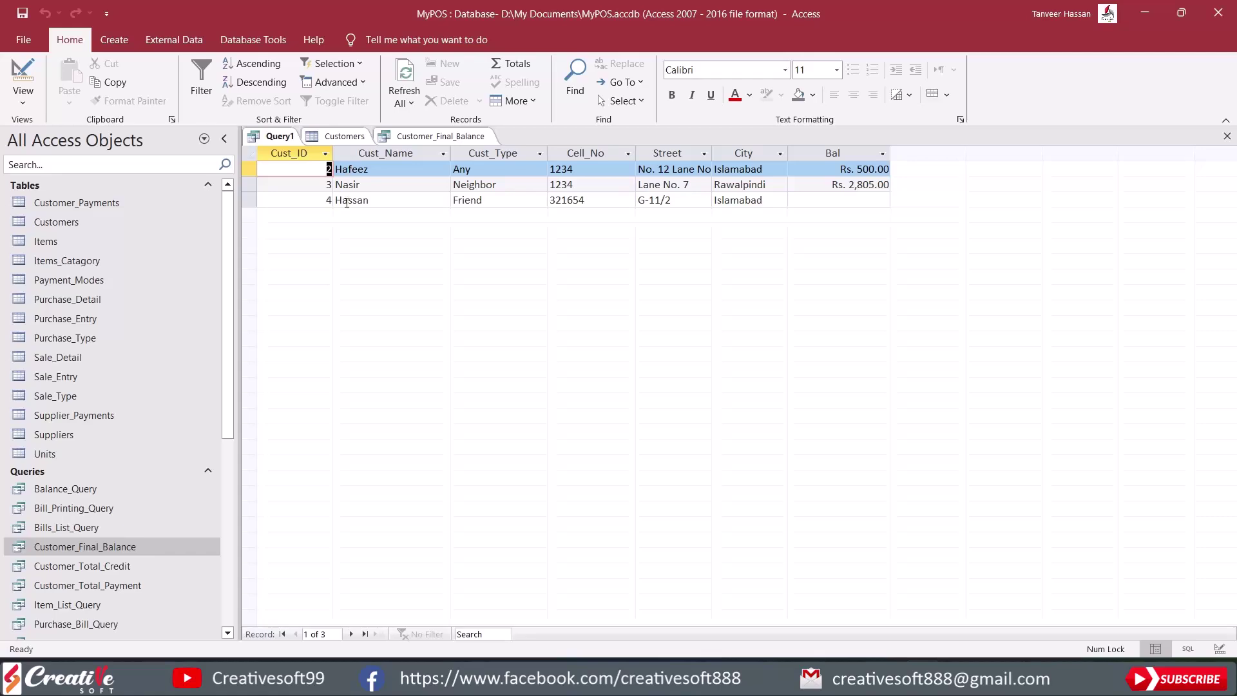
Save the query as Customer_List and close all open queries and tables.
click(31, 73)
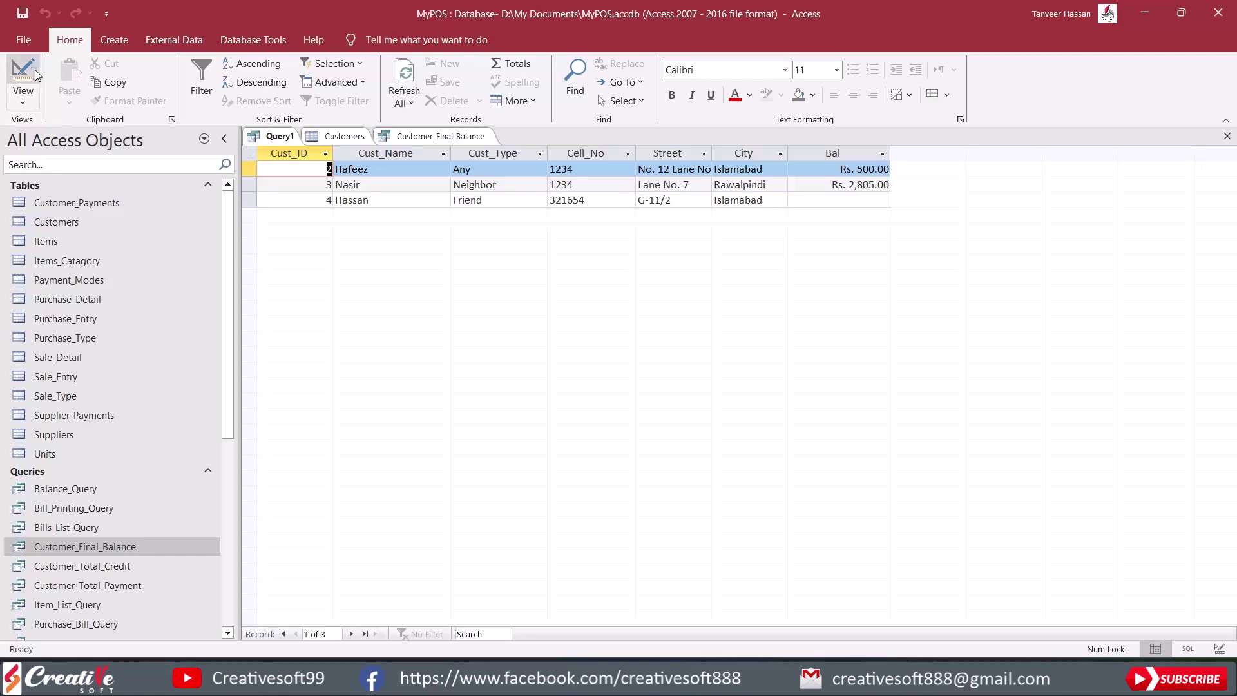
key(ctrl+s)
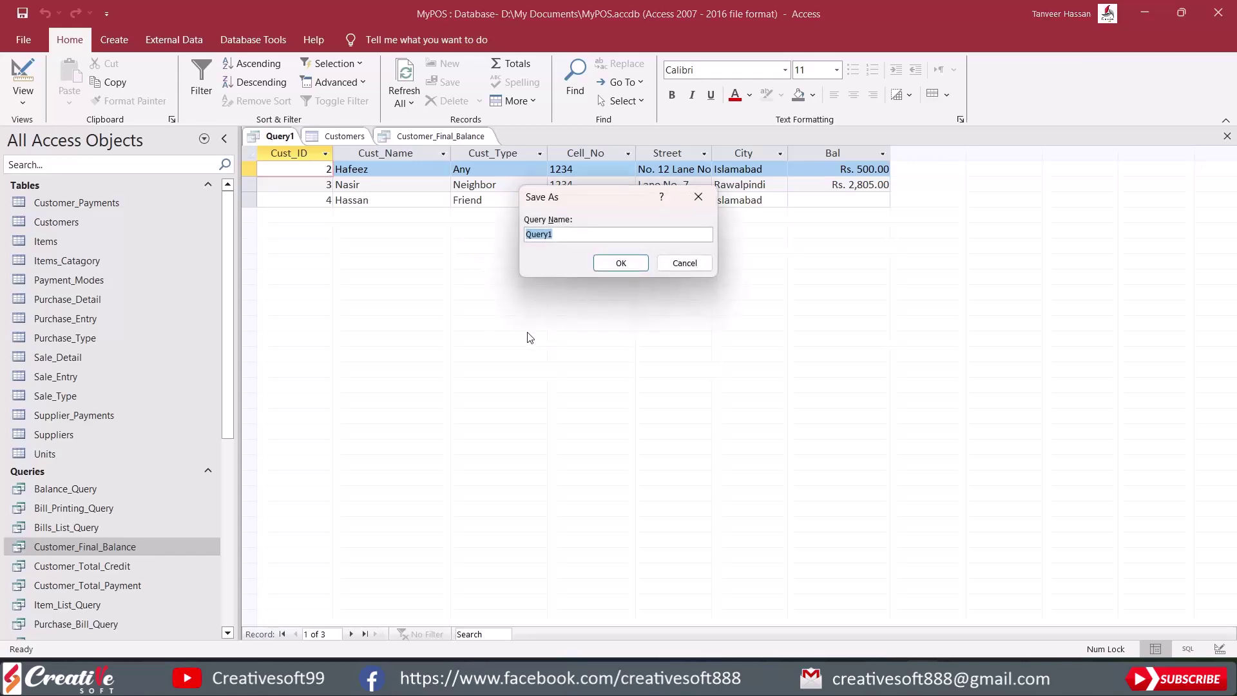
text(Customer_List)
click(625, 264)
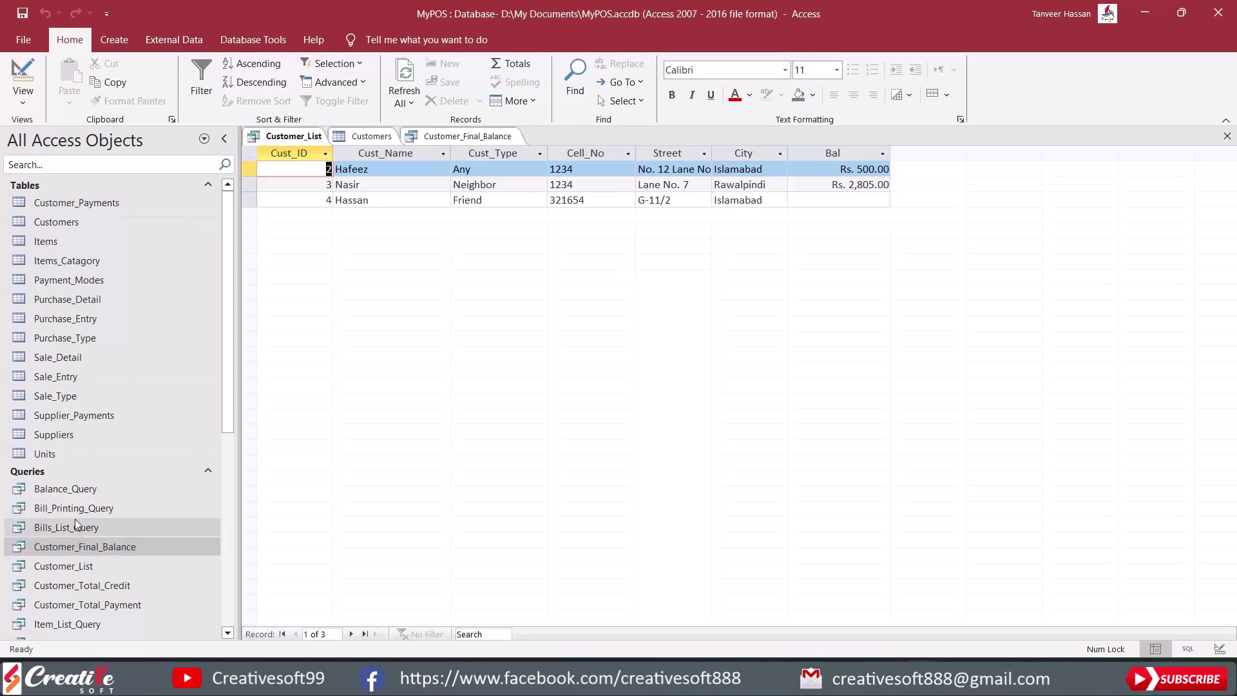
scroll(77, 506, down, 2)
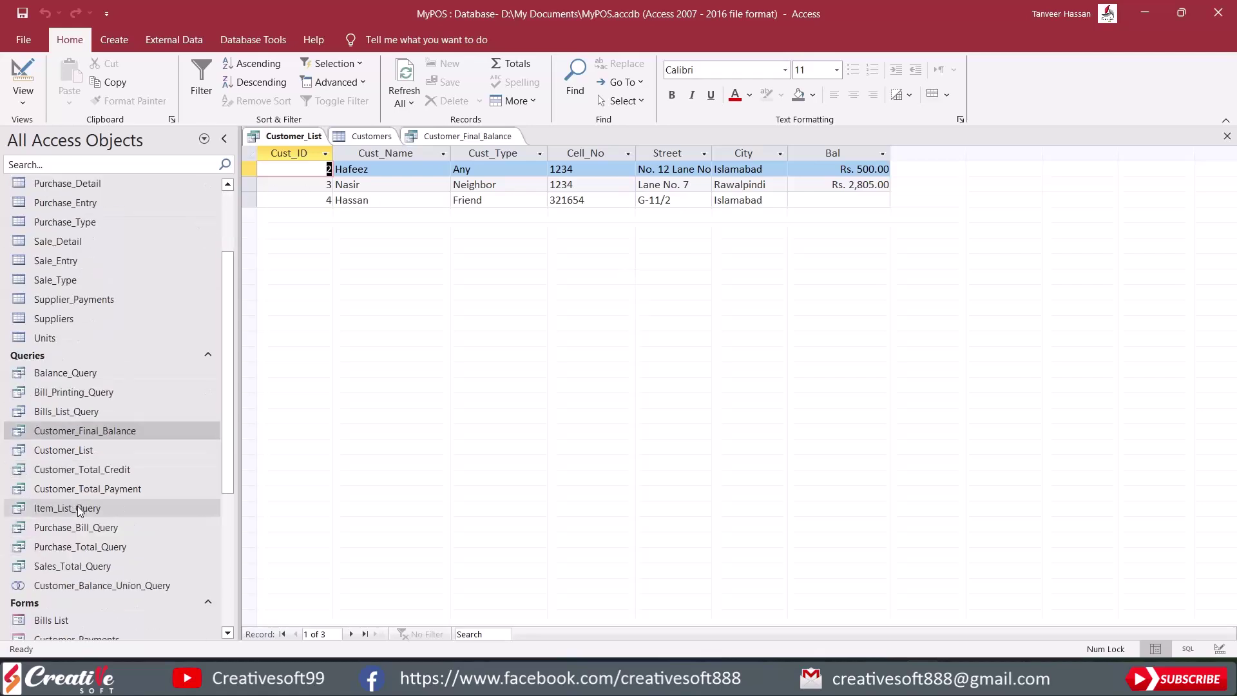
click(1216, 144)
click(1215, 145)
click(1215, 144)
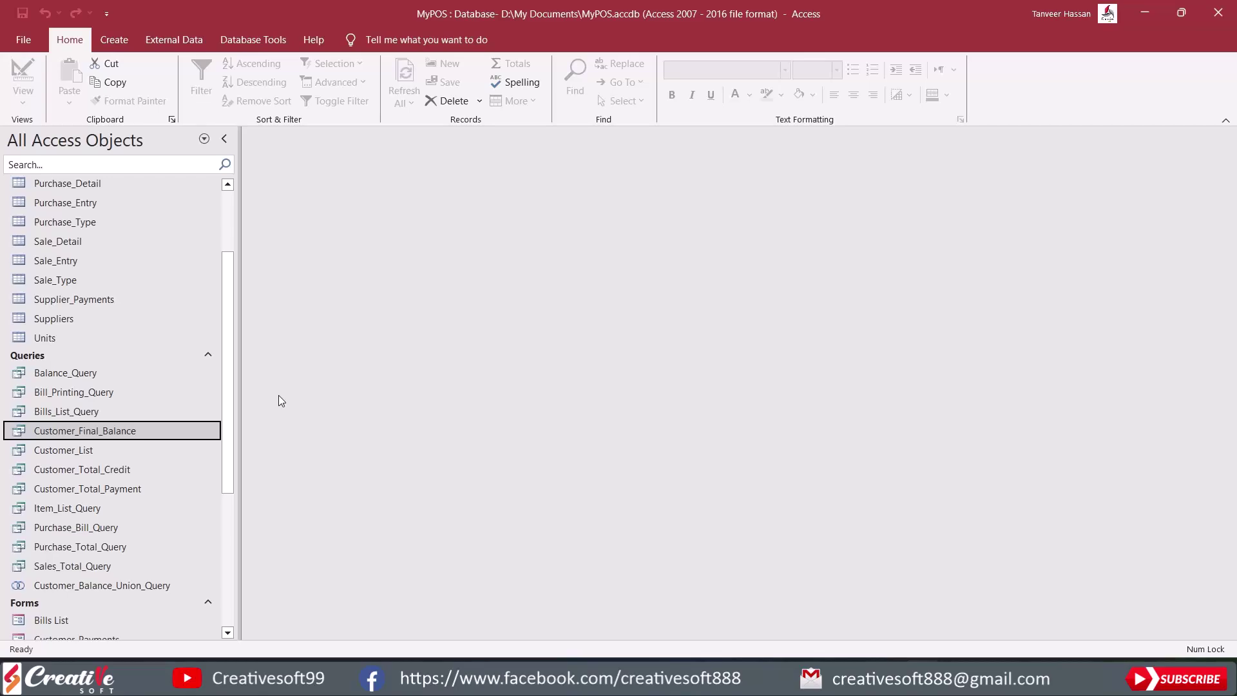
Open the Purchase_Bill_List form to examine its layout, and close it.
scroll(117, 396, down, 4)
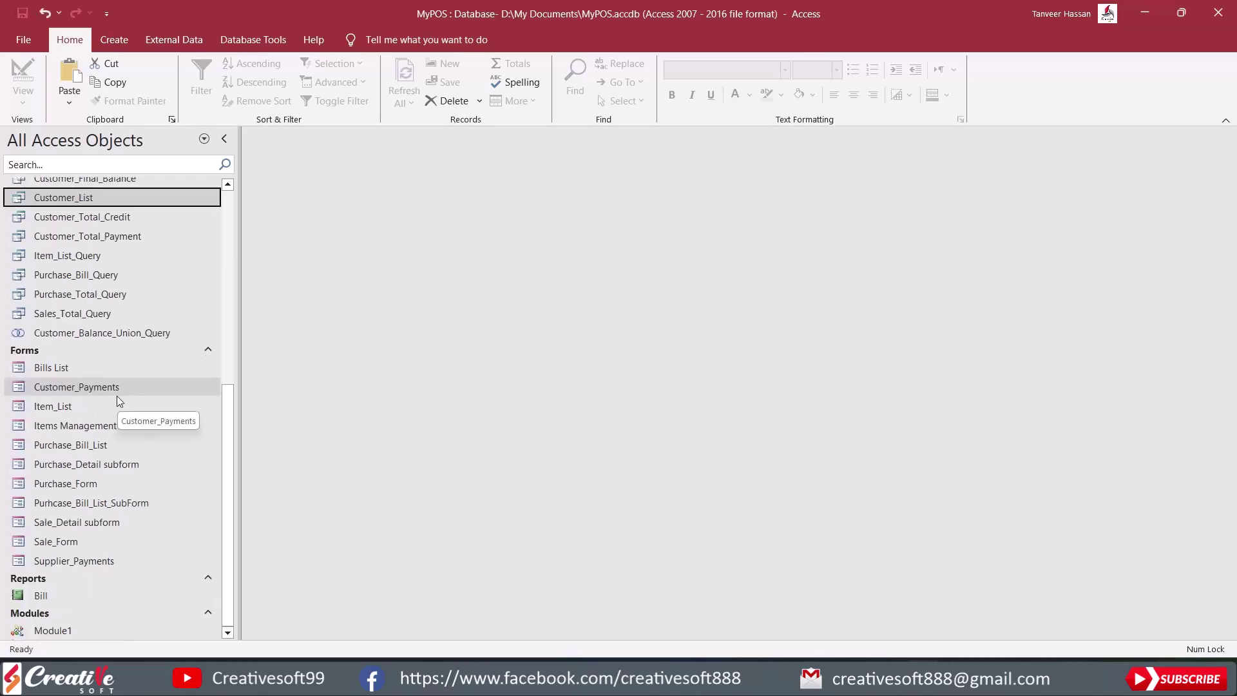
click(90, 446)
double_click(89, 442)
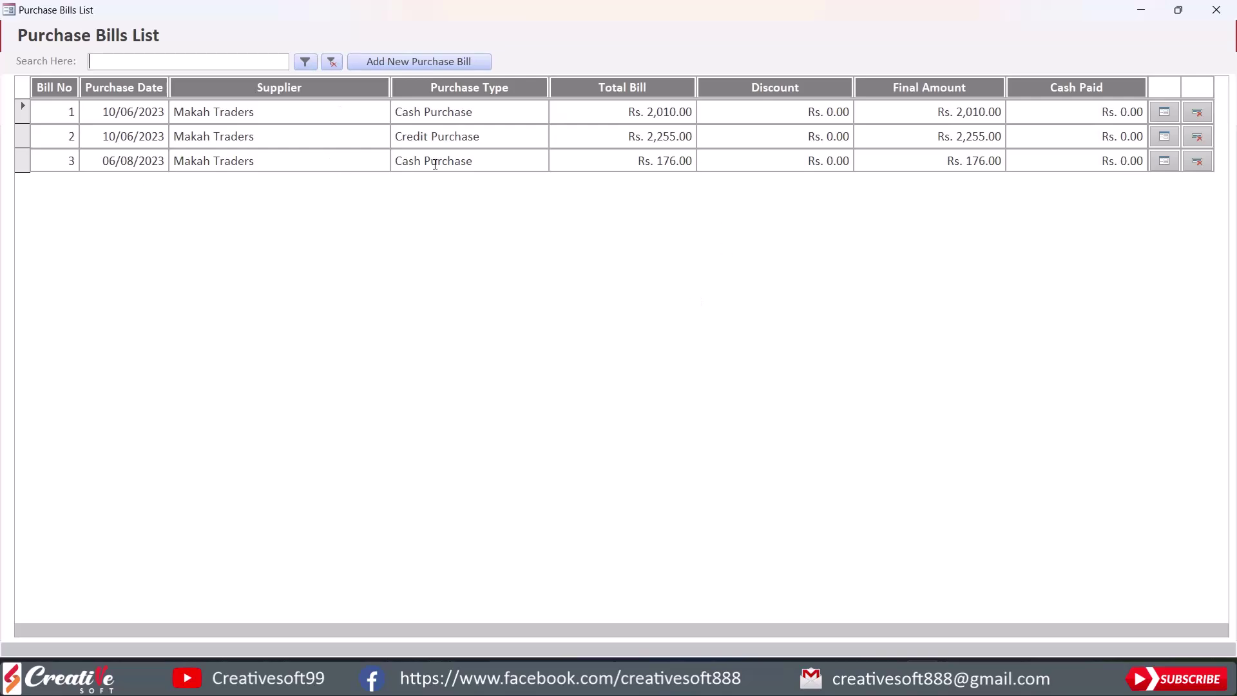
click(1218, 10)
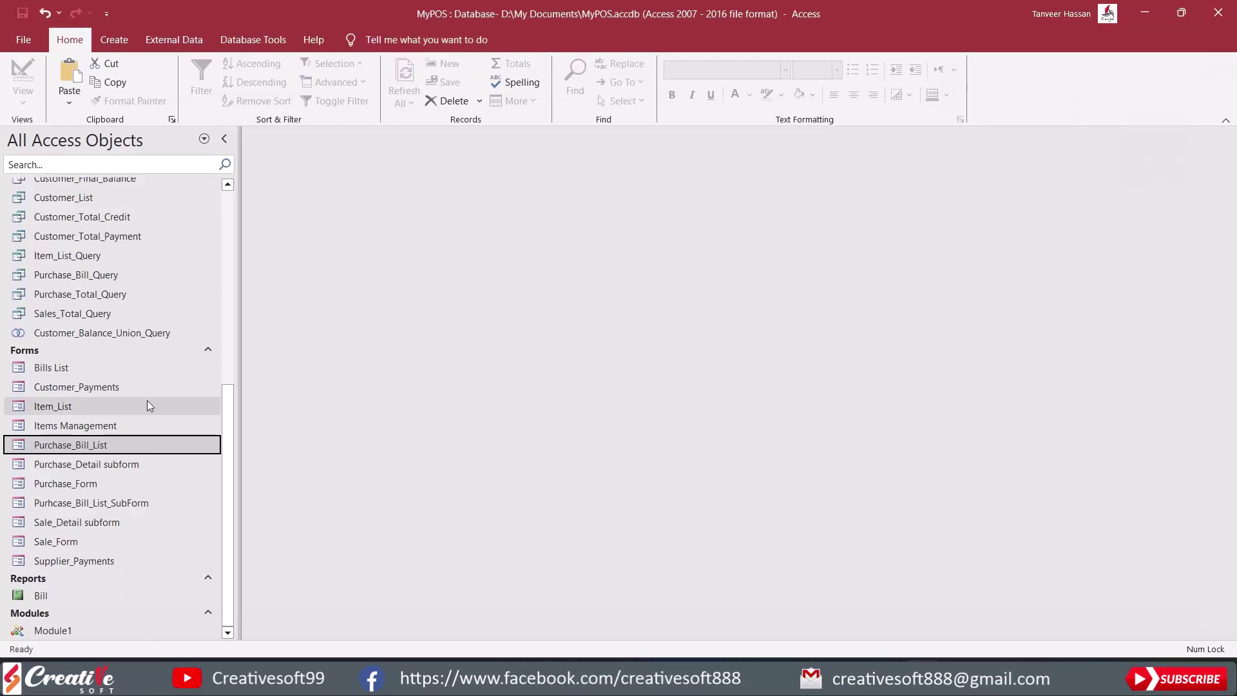
Duplicate the Purchase_Bill_List form under the name Customer_List.
right_click(79, 443)
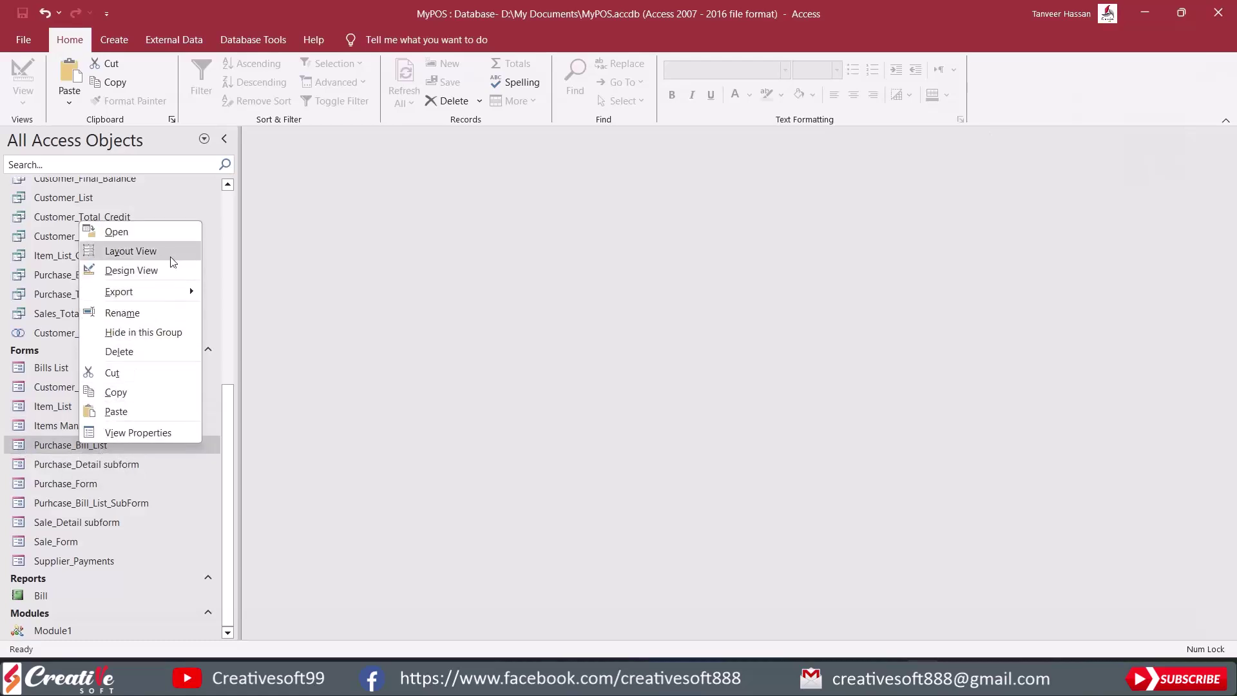
click(138, 392)
right_click(131, 446)
click(169, 415)
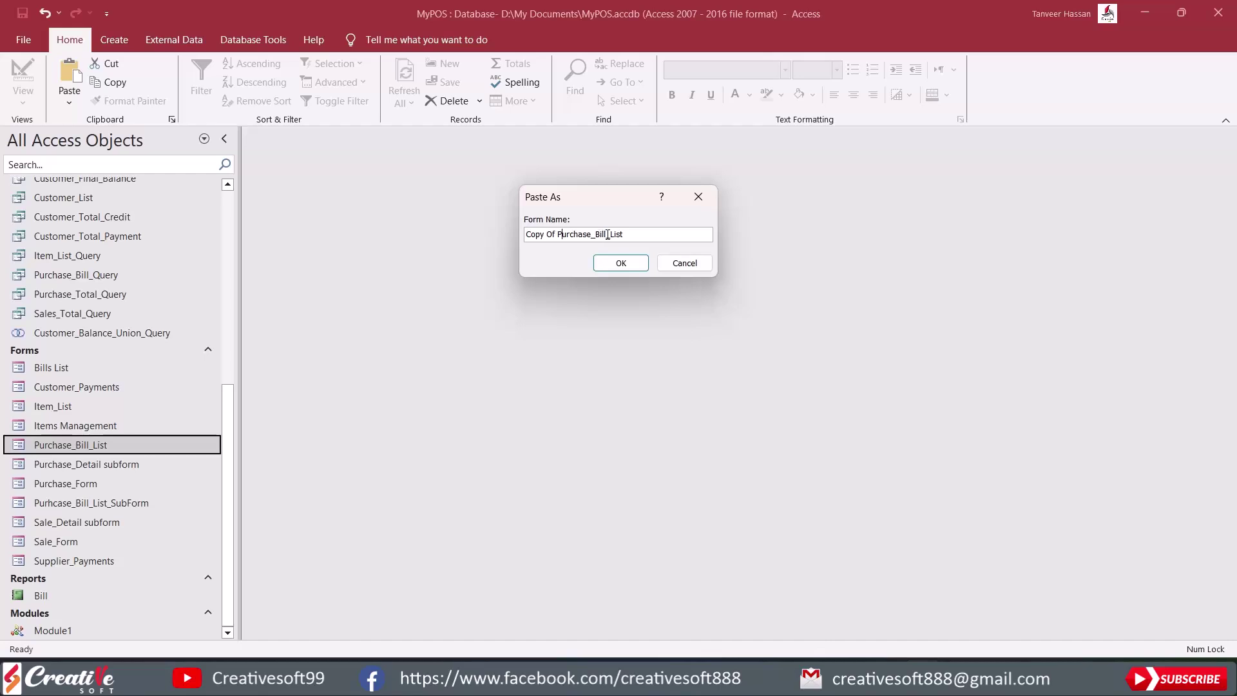
key(BackSpace)
key(BackSpace)
key(BackSpace)
key(BackSpace)
key(BackSpace)
key(BackSpace)
key(BackSpace)
key(BackSpace)
key(BackSpace)
key(BackSpace)
key(BackSpace)
key(BackSpace)
key(BackSpace)
key(BackSpace)
key(BackSpace)
key(BackSpace)
key(BackSpace)
key(BackSpace)
key(BackSpace)
key(BackSpace)
text(Customer)
click(621, 265)
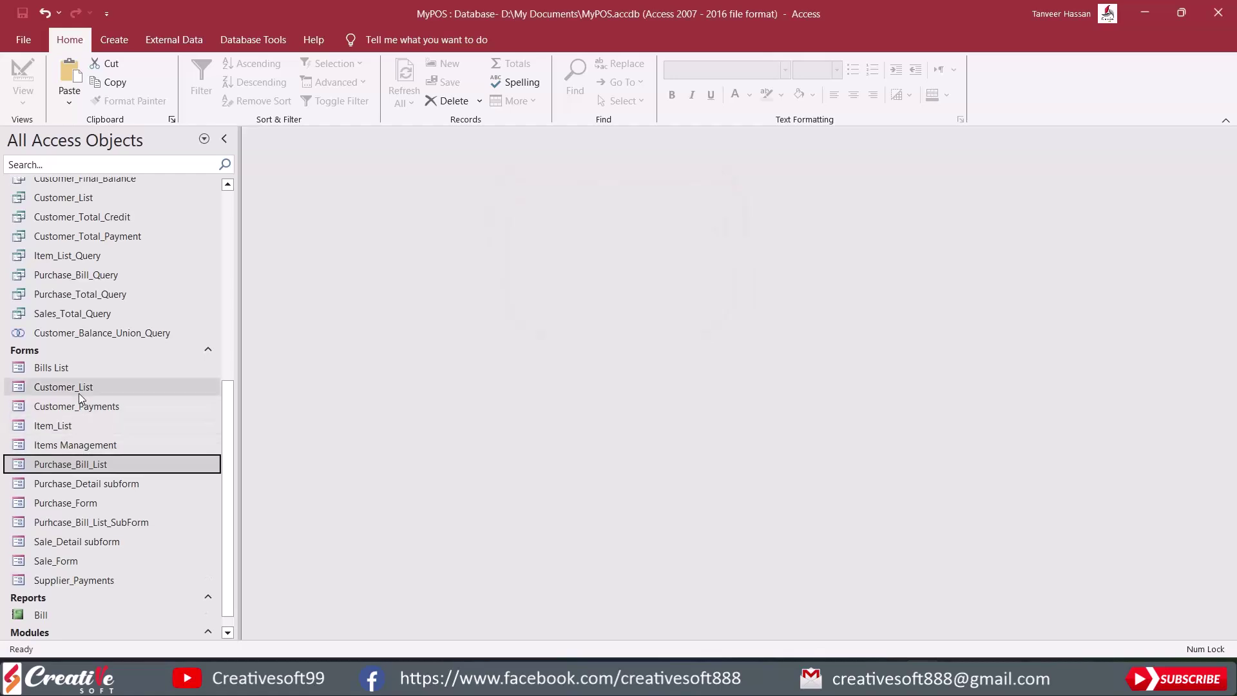
Open the Purchase_Detail subform to examine its contents, and close it.
double_click(97, 483)
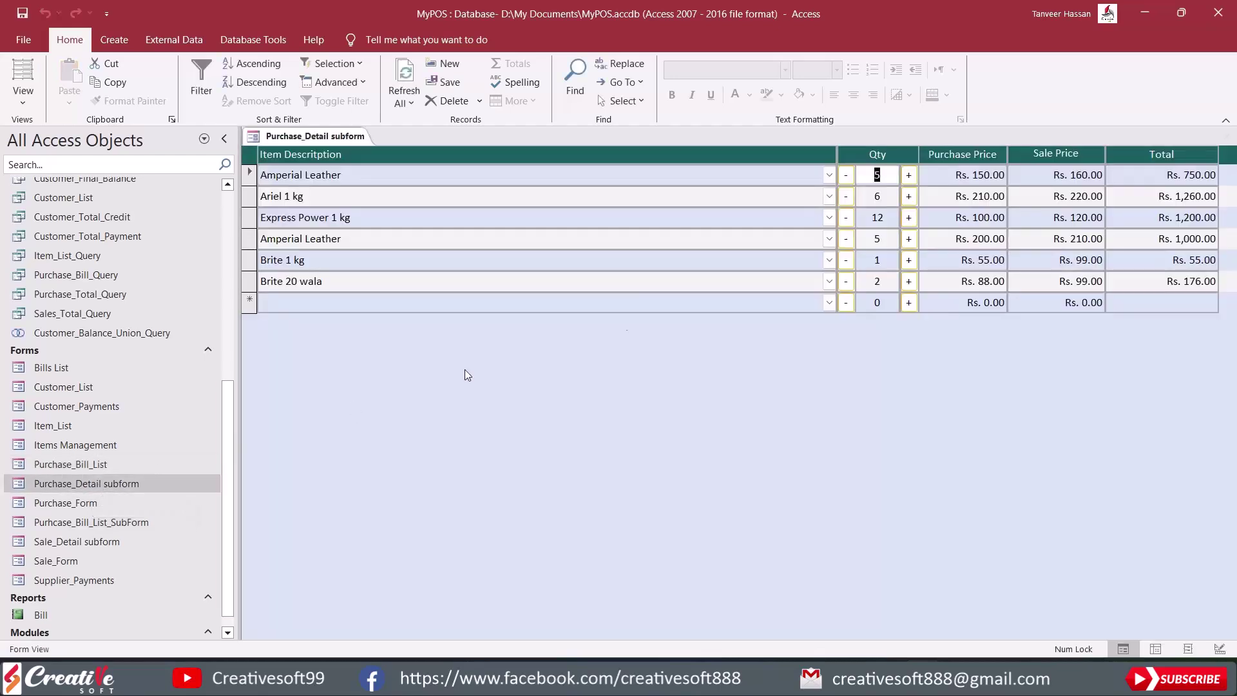
drag(311, 136, 317, 139)
right_click(317, 138)
click(341, 166)
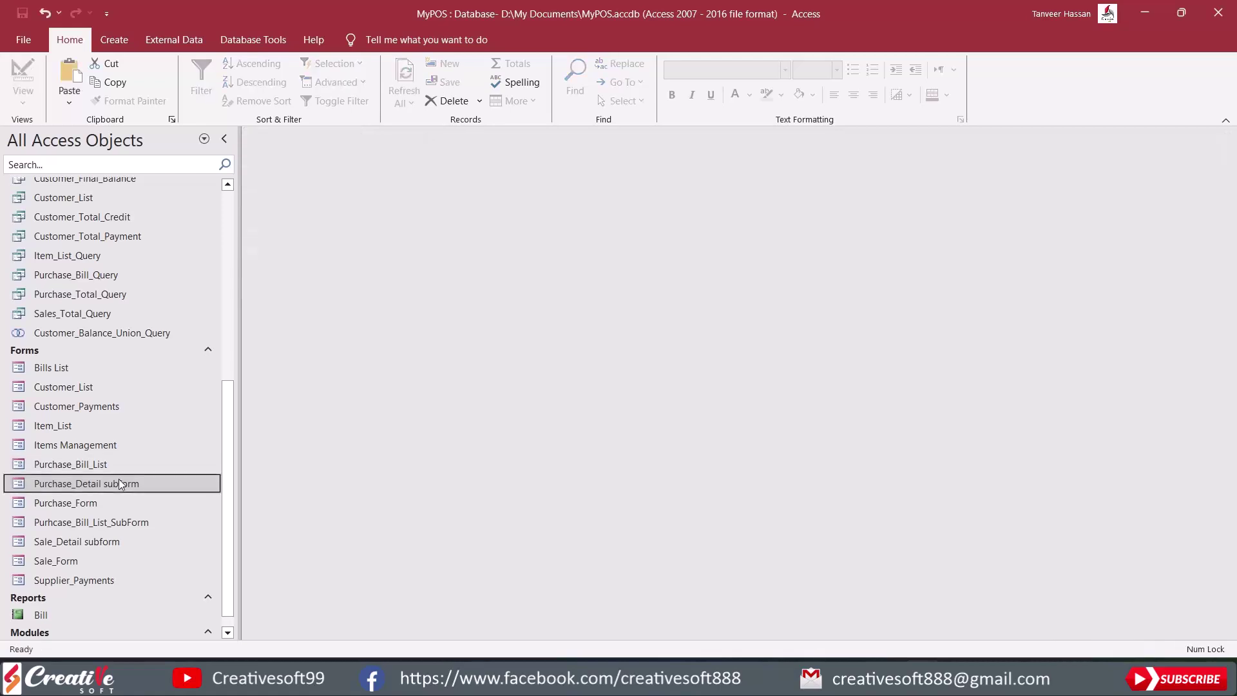
Duplicate the Purhcase_Bill_List_SubForm form under the name Customer_List_SubForm.
click(73, 527)
right_click(114, 524)
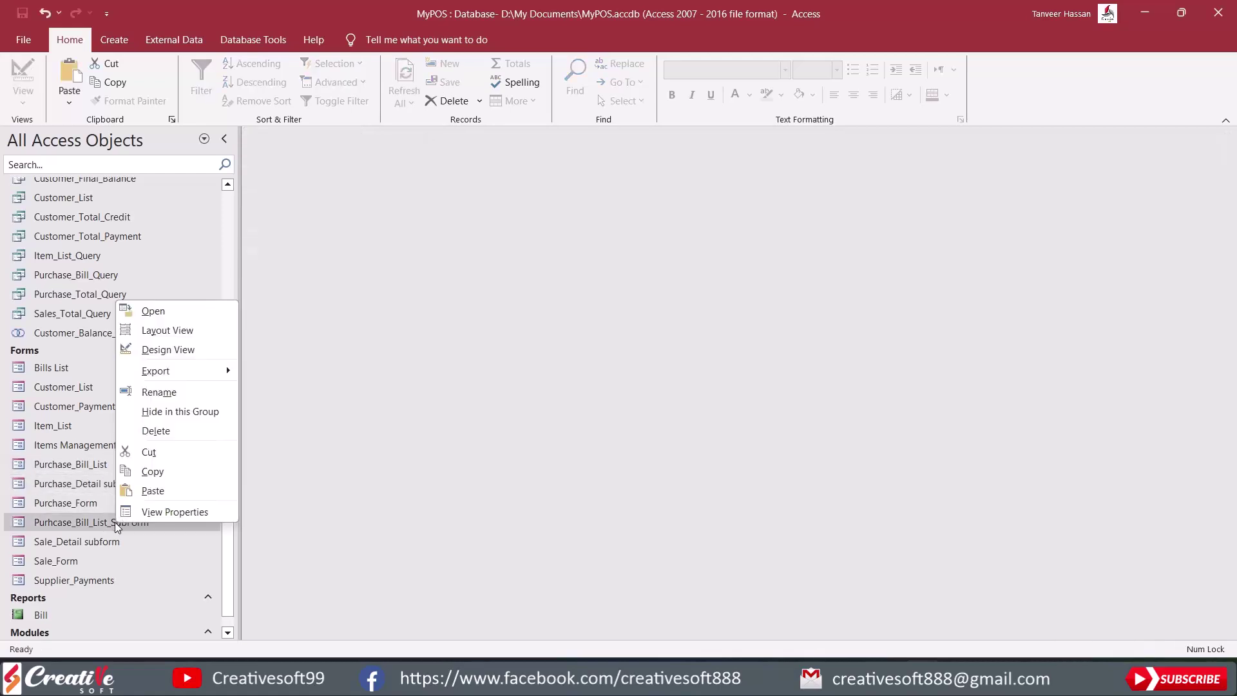
click(107, 525)
right_click(106, 525)
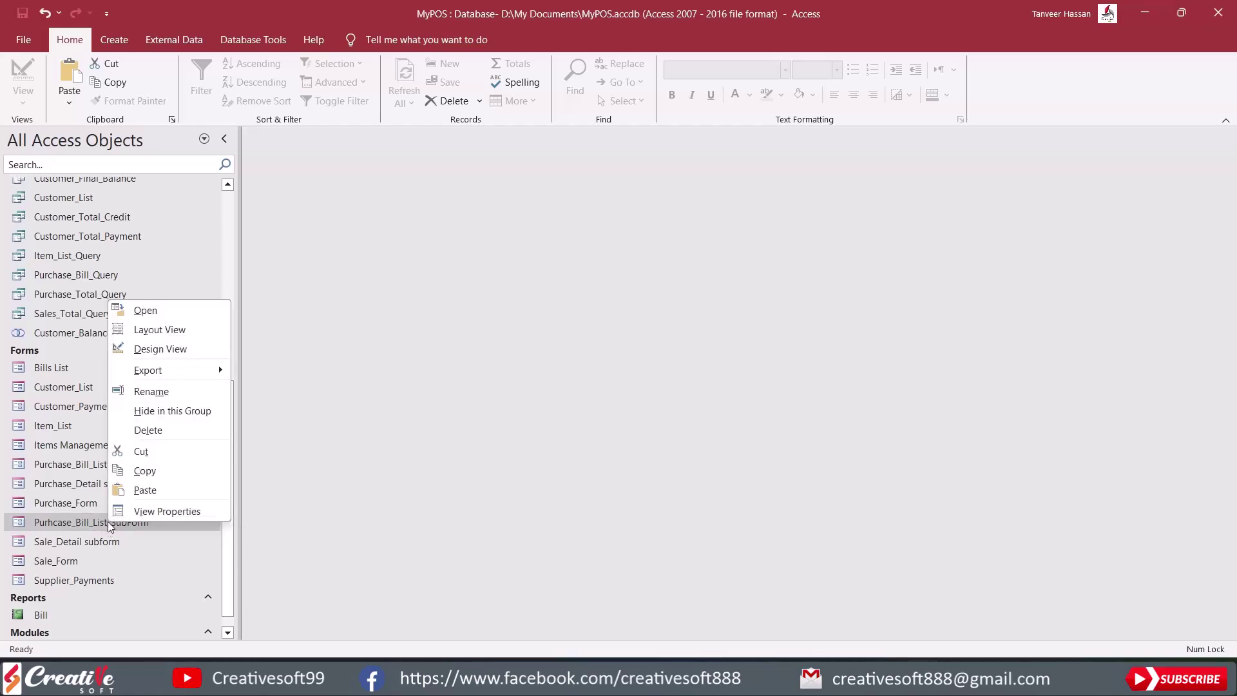
click(157, 487)
click(605, 234)
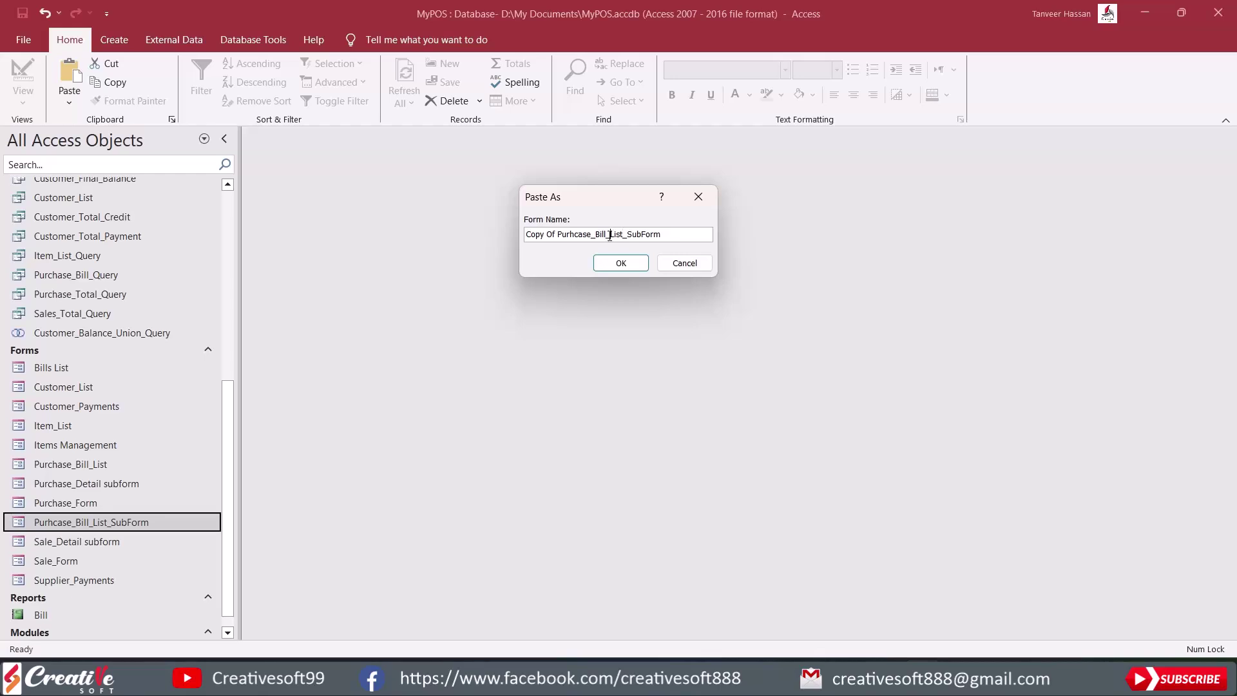
key(BackSpace)
key(BackSpace)
key(BackSpace)
key(BackSpace)
key(BackSpace)
key(BackSpace)
key(BackSpace)
key(BackSpace)
key(BackSpace)
key(BackSpace)
key(BackSpace)
key(BackSpace)
key(BackSpace)
key(BackSpace)
key(BackSpace)
key(BackSpace)
key(BackSpace)
key(BackSpace)
key(BackSpace)
key(BackSpace)
text(Customer)
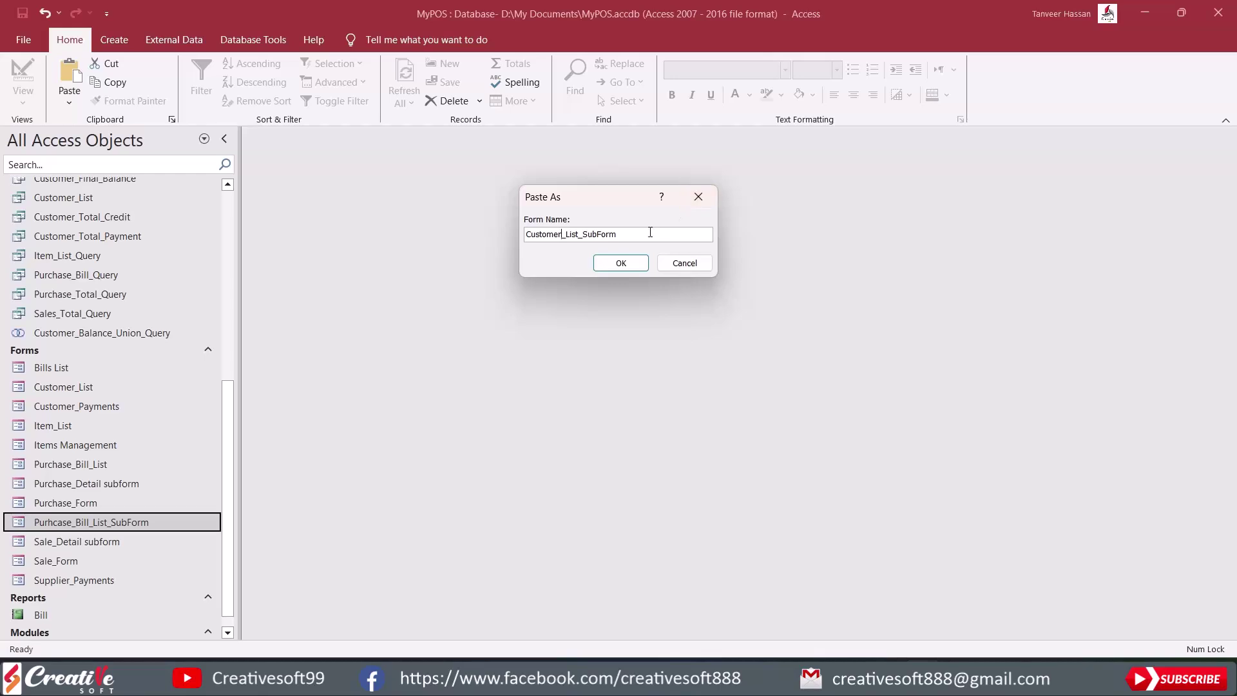
click(620, 263)
Open the Customer_List form in Design View.
click(73, 389)
click(87, 411)
click(78, 385)
right_click(79, 385)
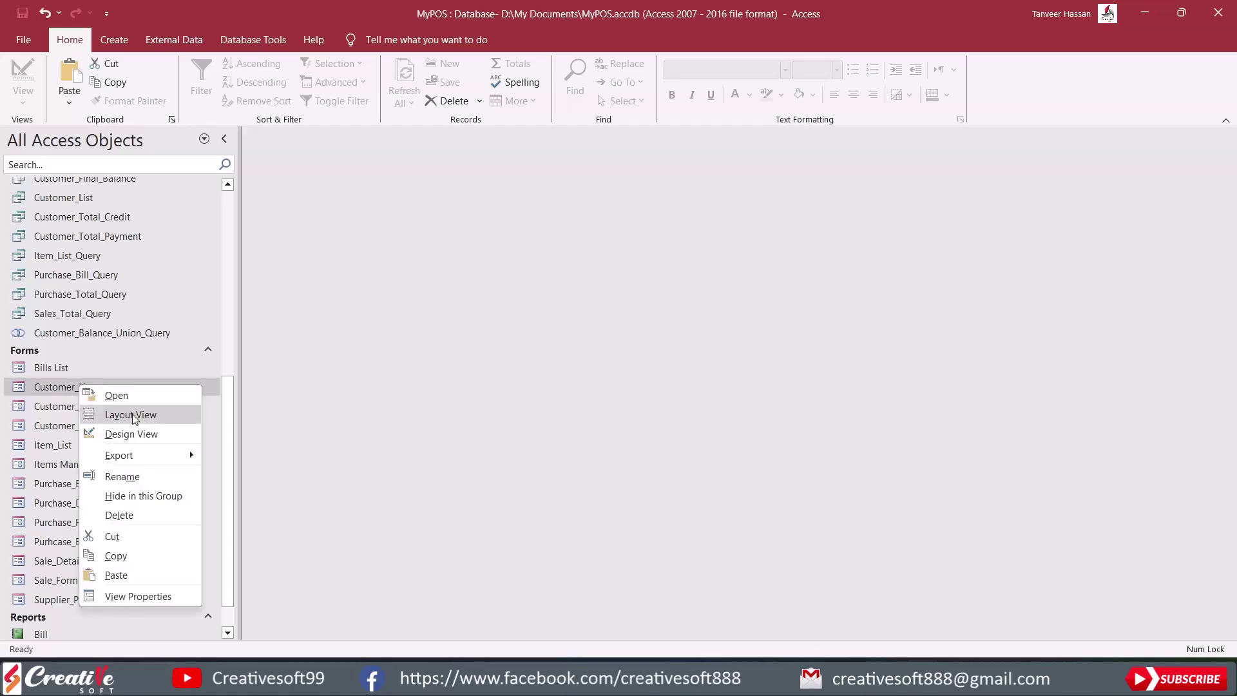
click(134, 431)
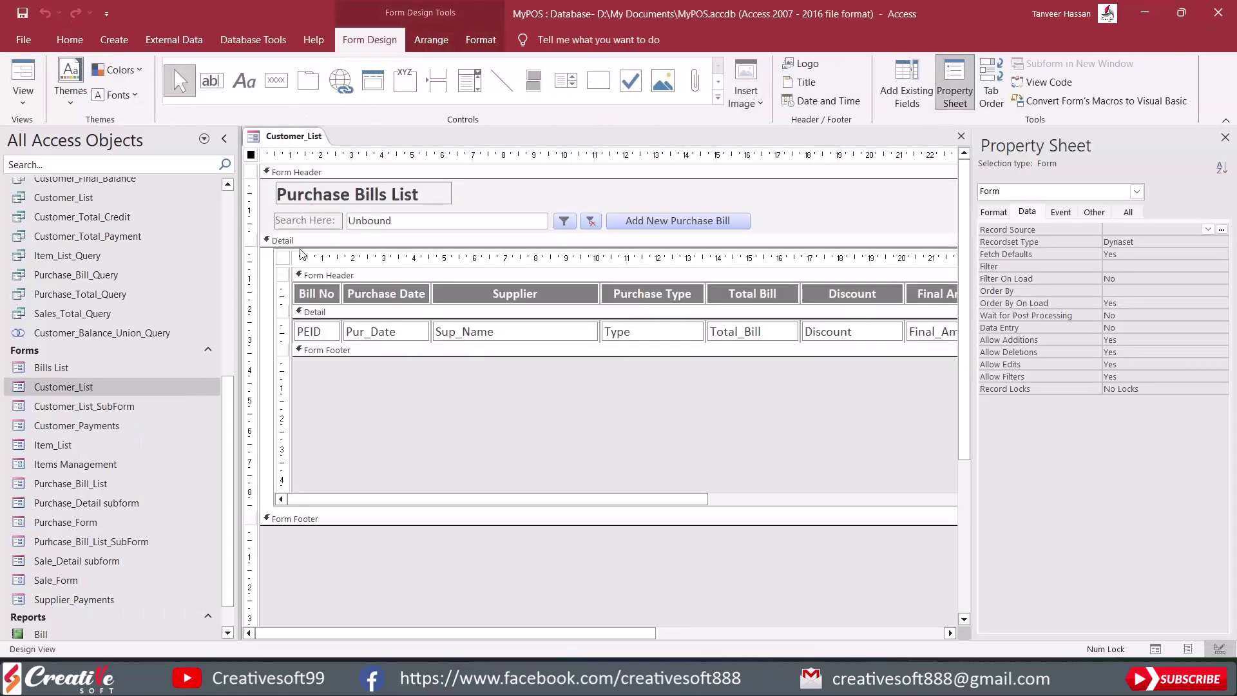
Set the source object of the embedded subform control to Customer_List_SubForm, widening the property sheet to read the names.
click(272, 272)
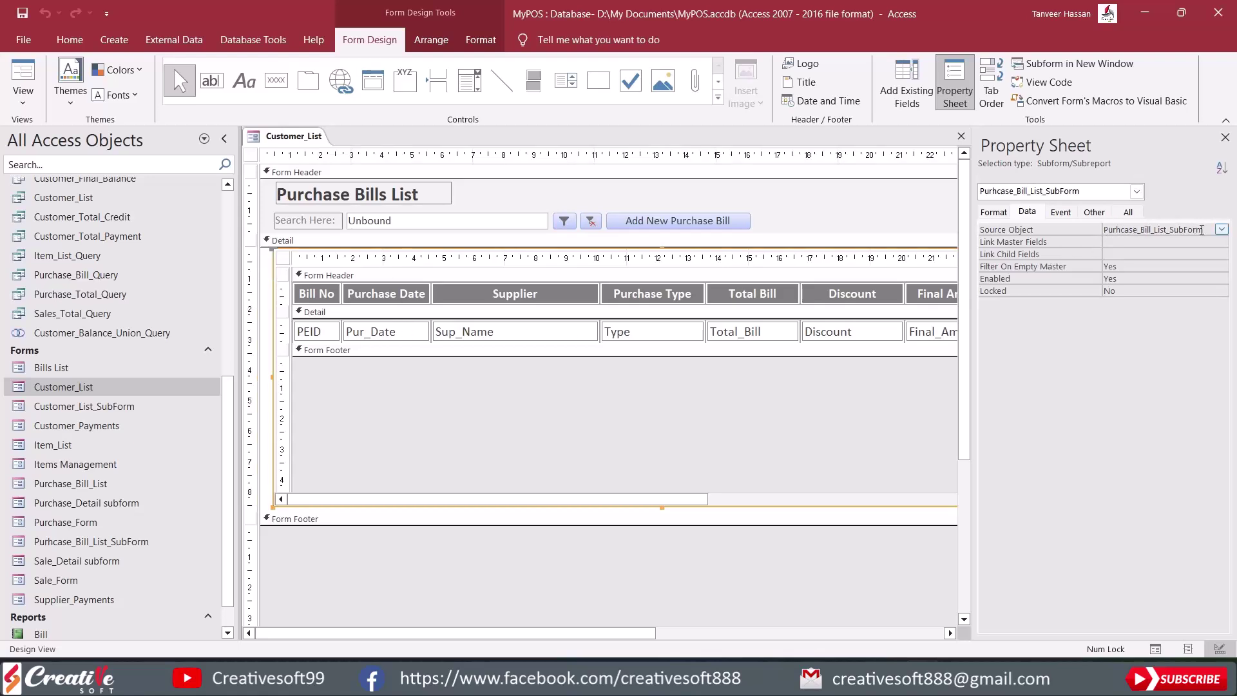
drag(973, 330, 931, 330)
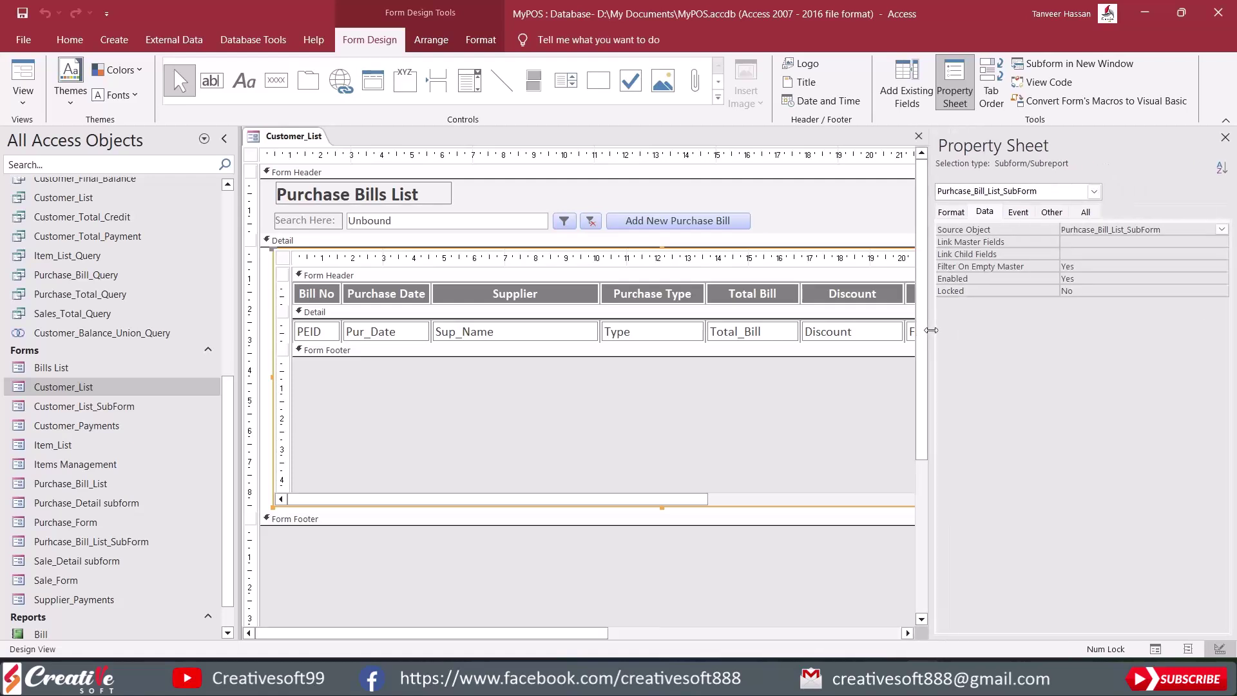
click(1221, 230)
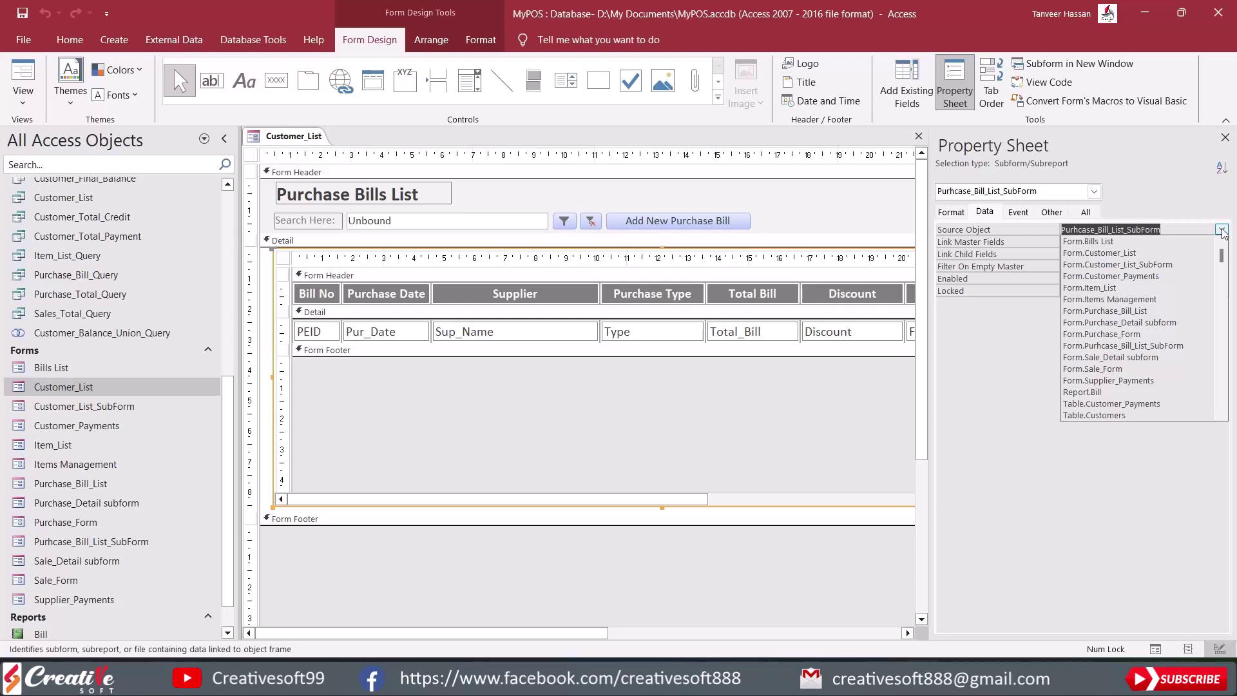
click(1118, 264)
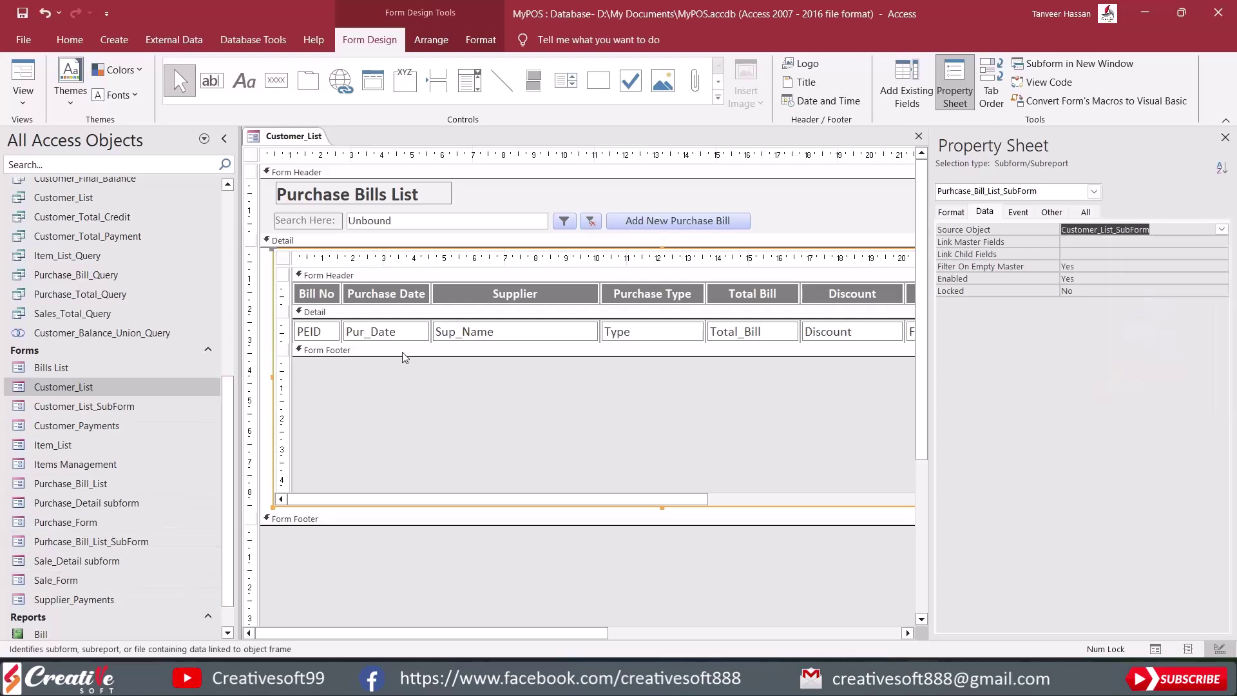
Rename the embedded subform control as Customer_List_SubForm.
click(996, 193)
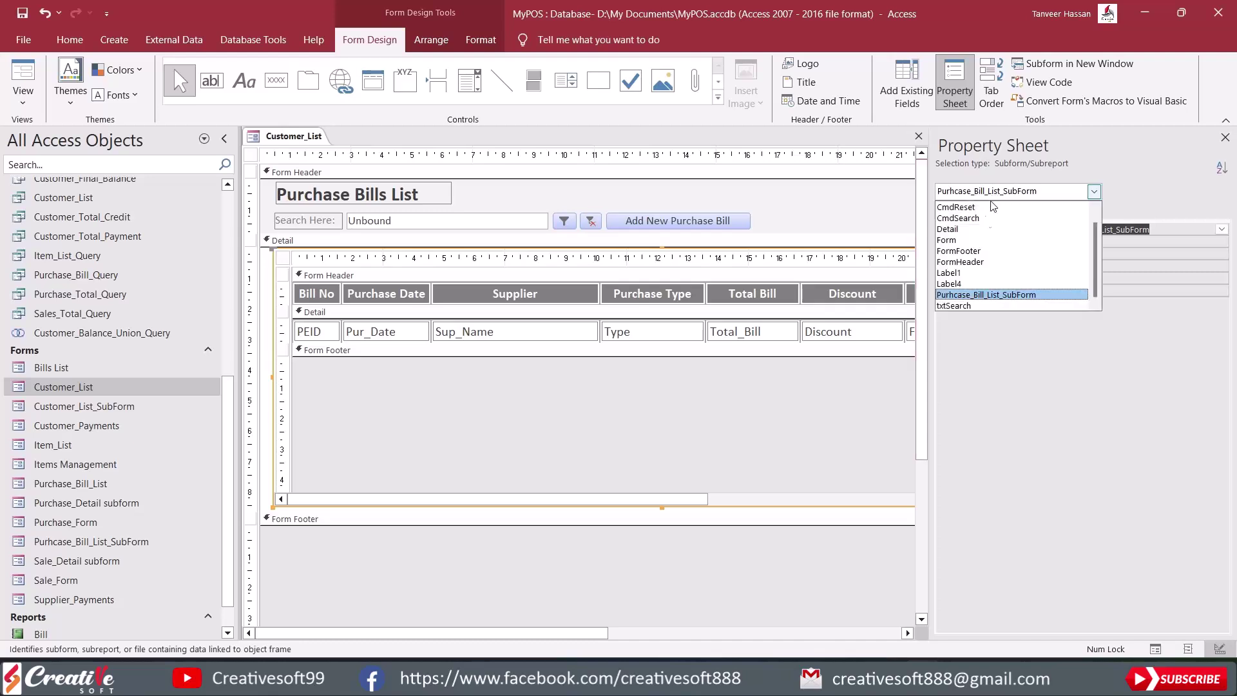
click(974, 297)
click(1052, 212)
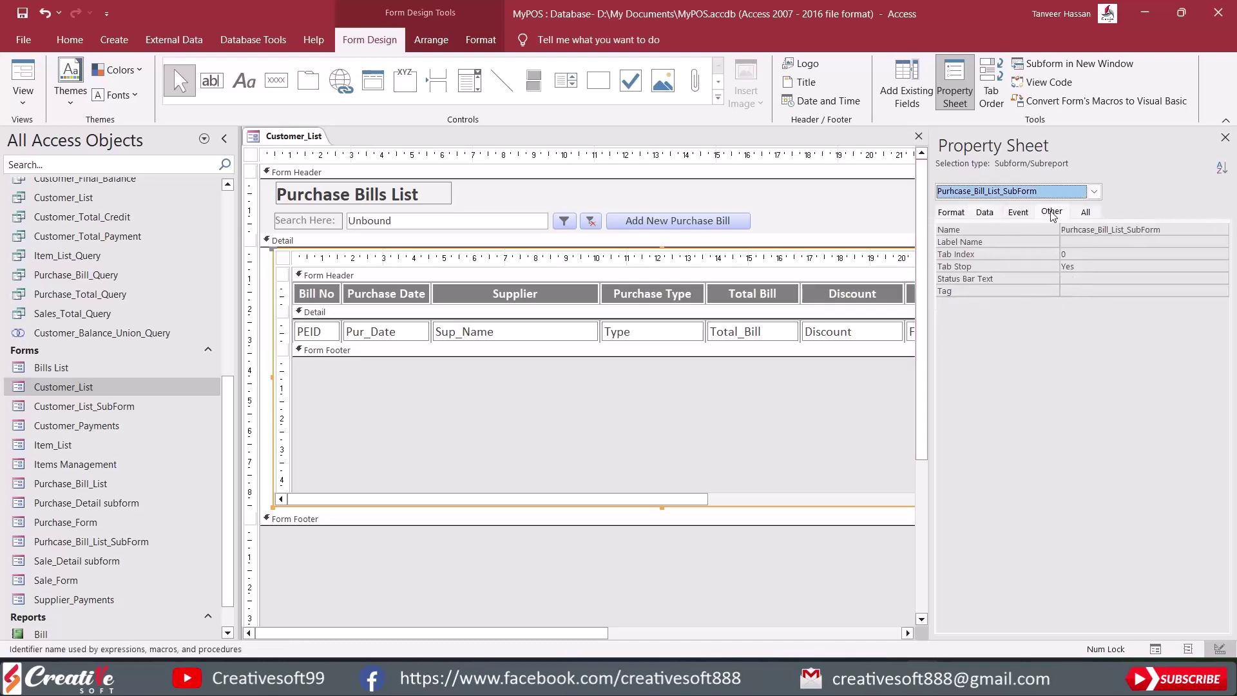
click(1116, 230)
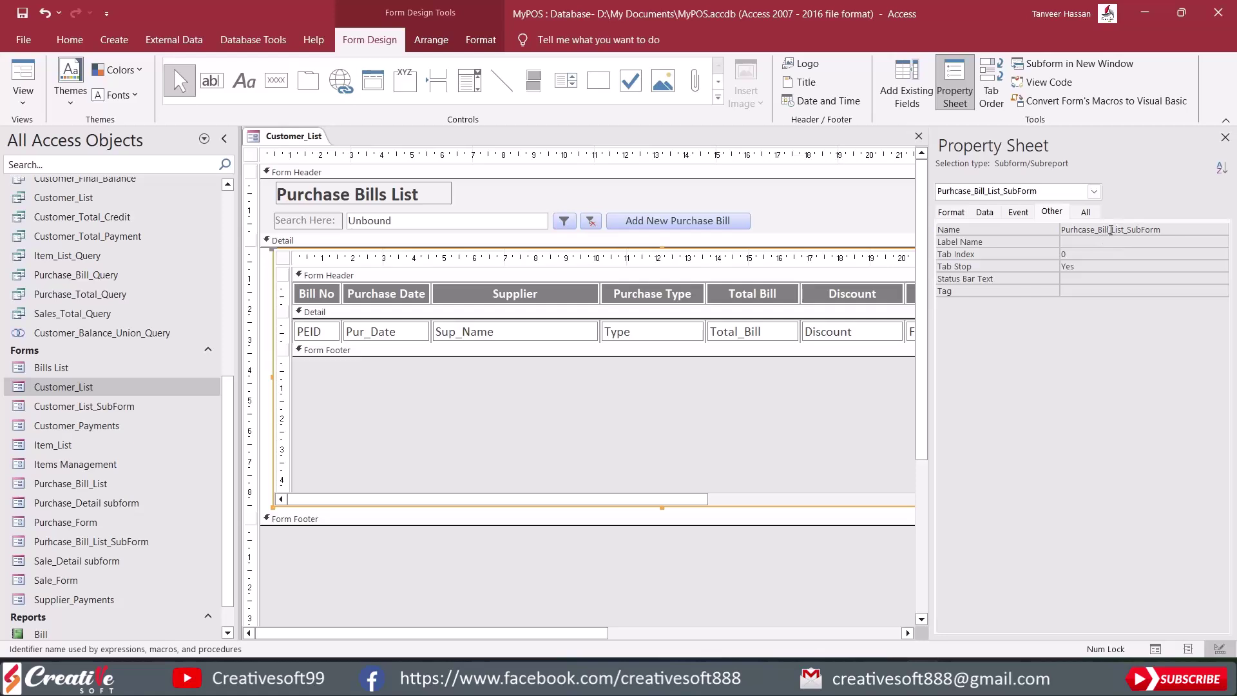
double_click(1109, 230)
text(Customer_List_SubForm)
click(276, 301)
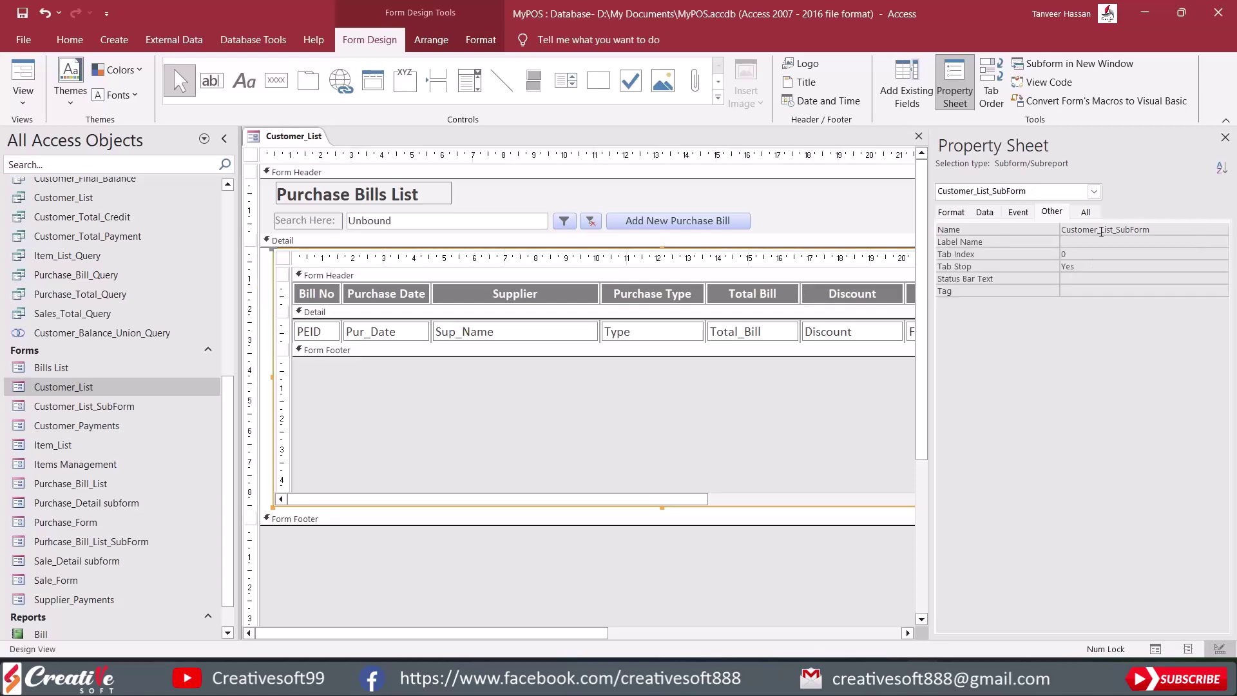
Set the record source of the embedded subform to the Customer_List query.
click(985, 212)
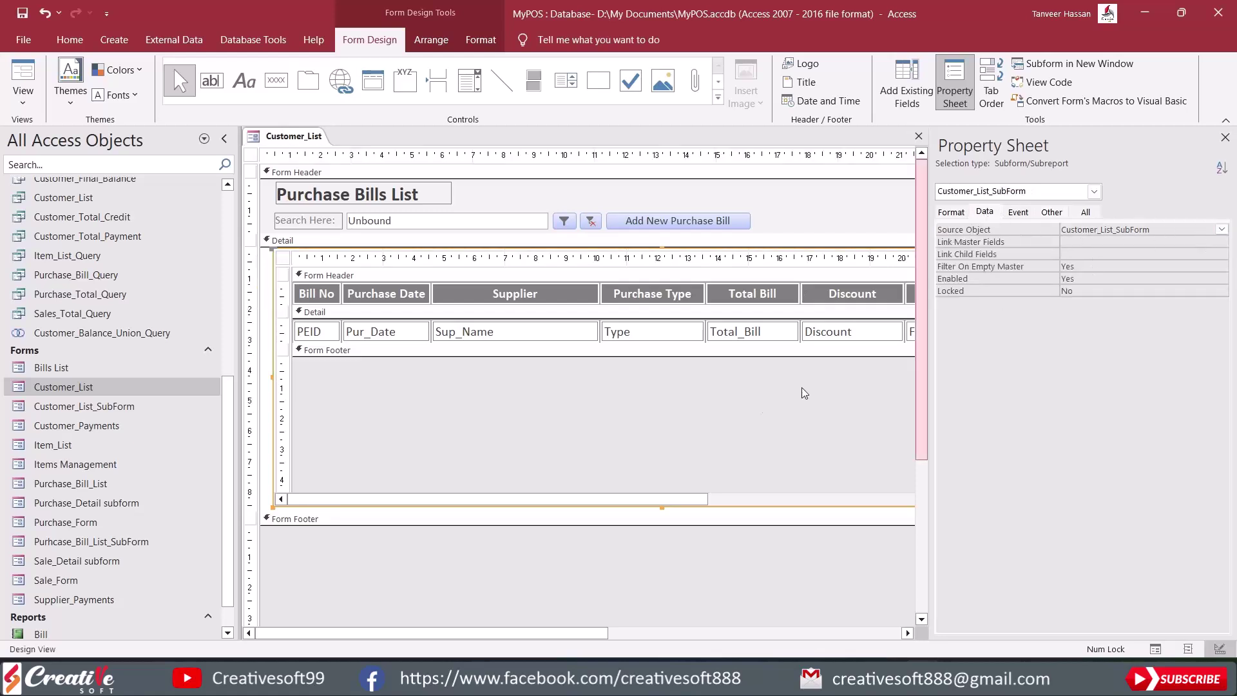
click(799, 227)
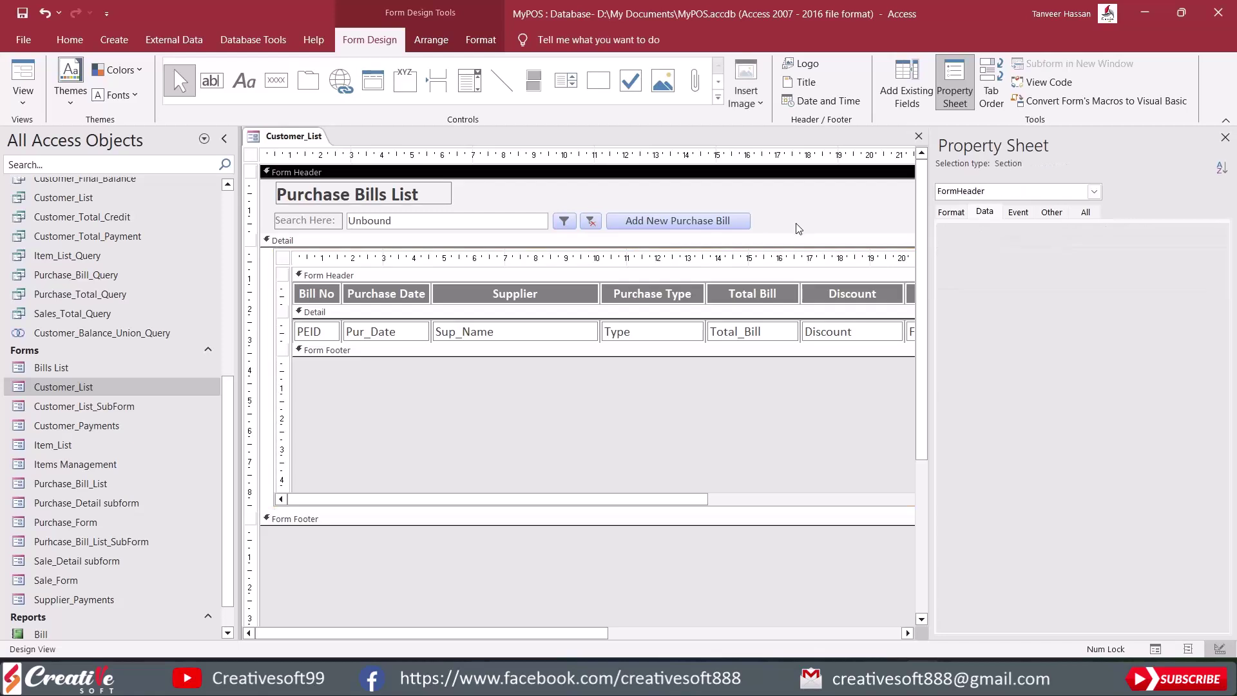
click(288, 258)
click(282, 258)
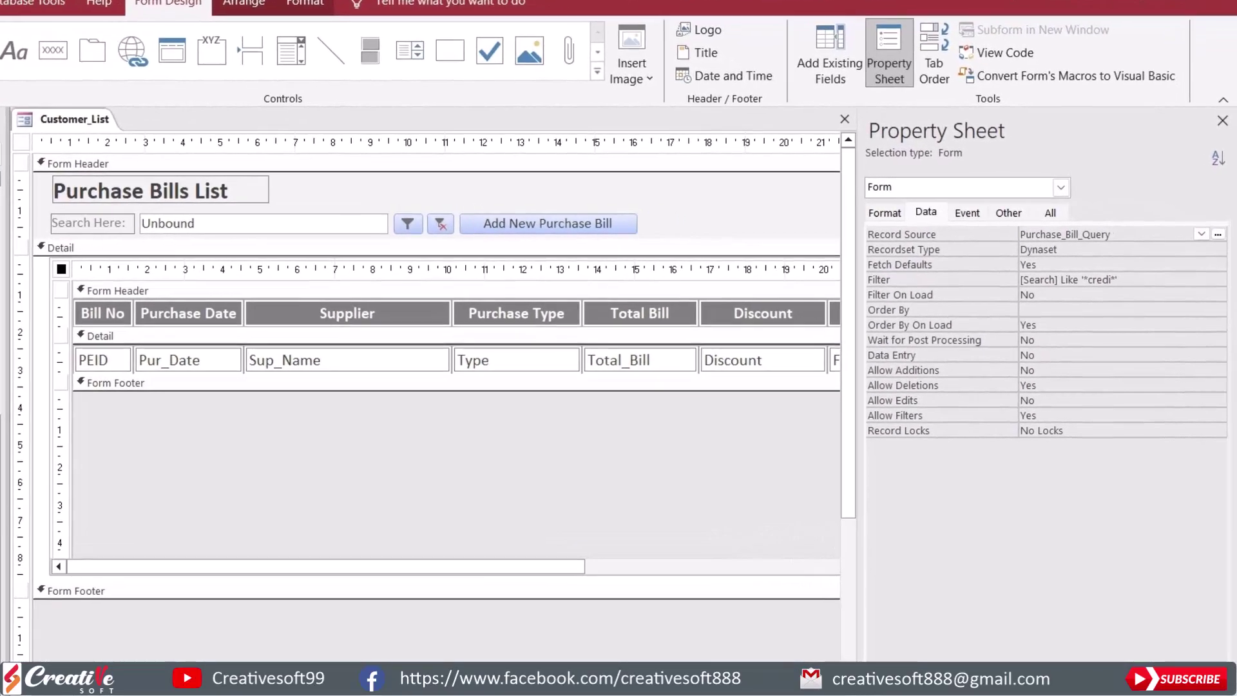
click(1201, 234)
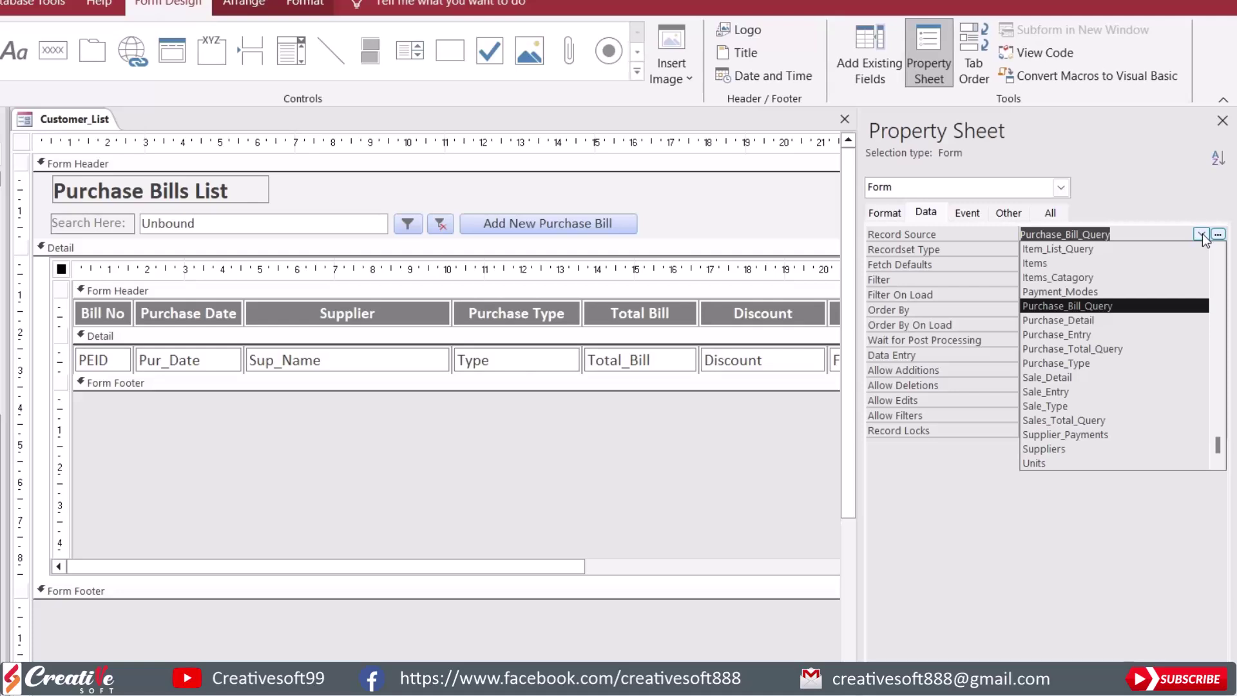
scroll(1128, 322, up, 3)
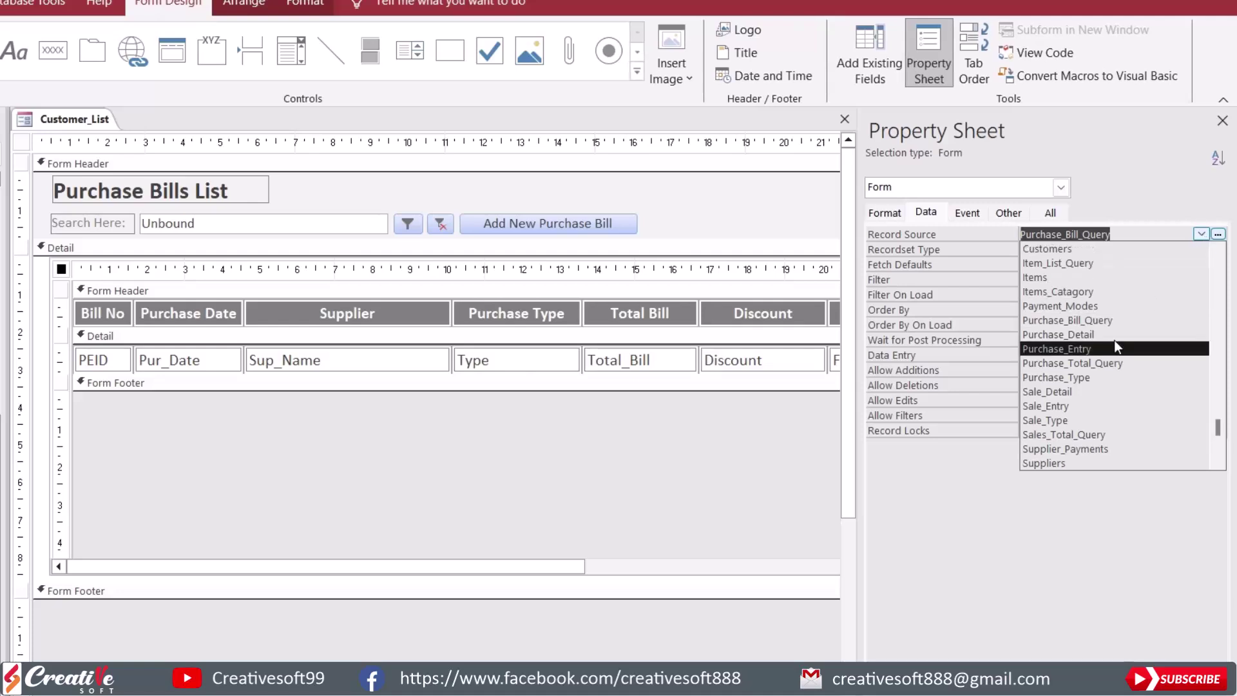
click(1115, 340)
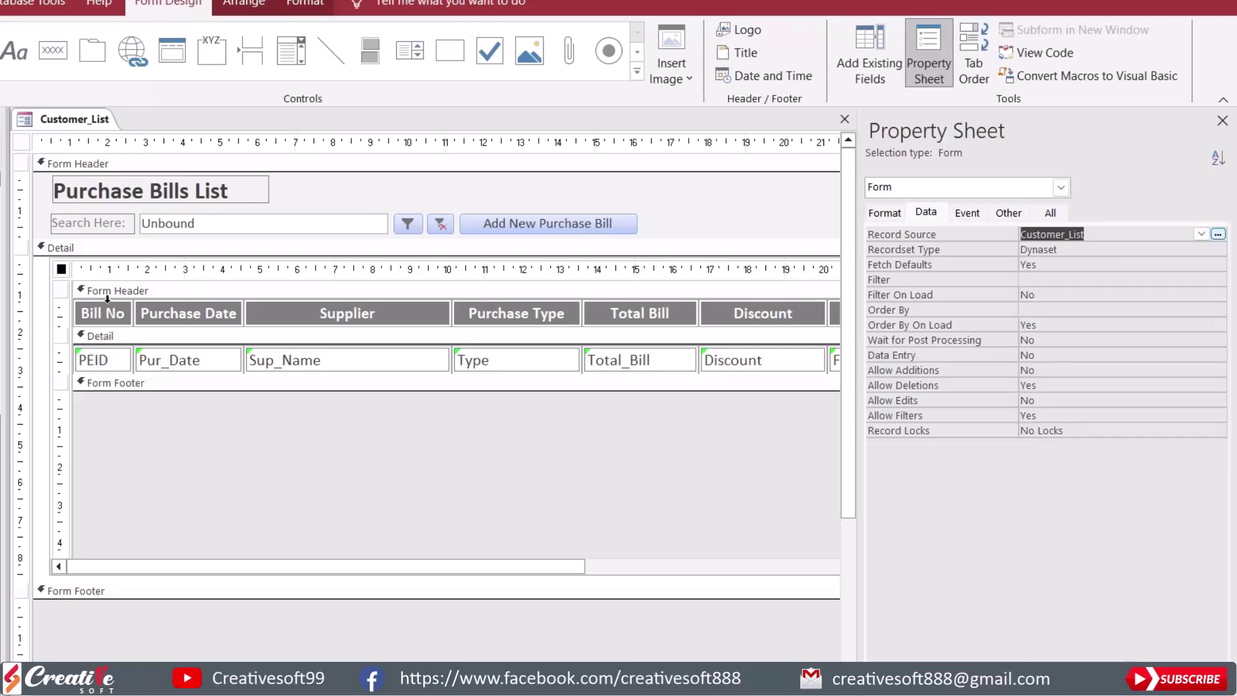
Delete the Bill No and Purchase Date columns, including their headings, from the embedded subform.
click(107, 298)
right_click(103, 313)
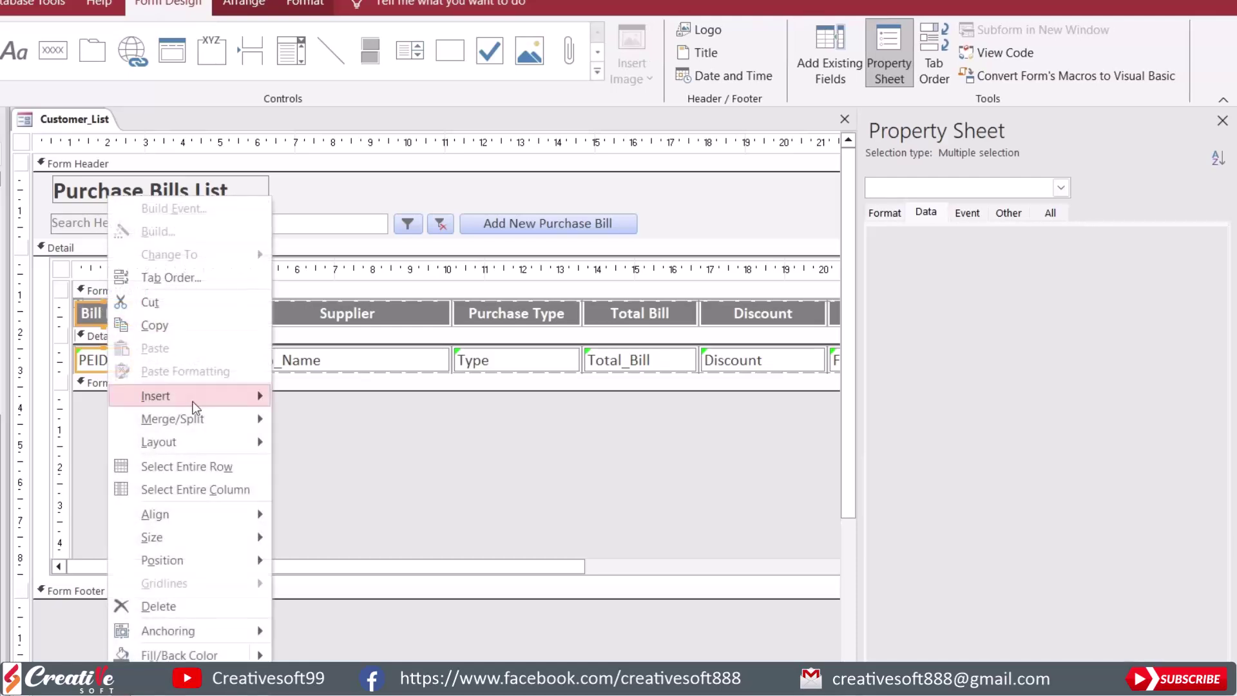
click(158, 606)
click(125, 303)
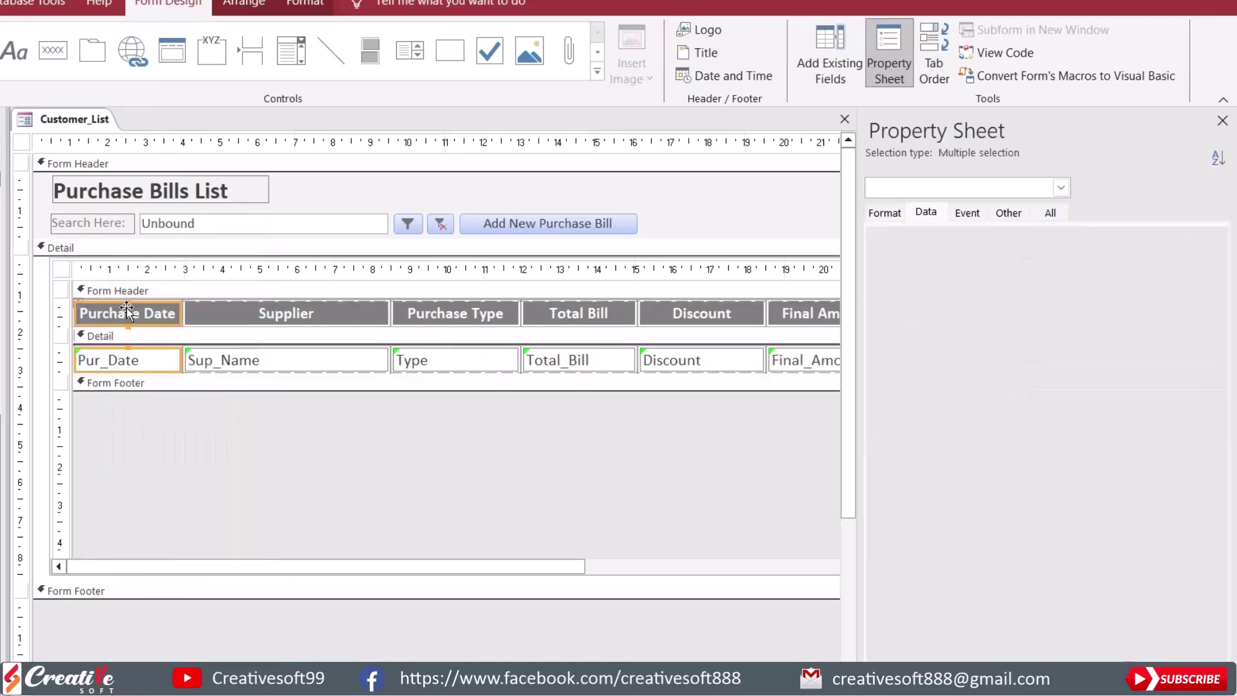
right_click(126, 309)
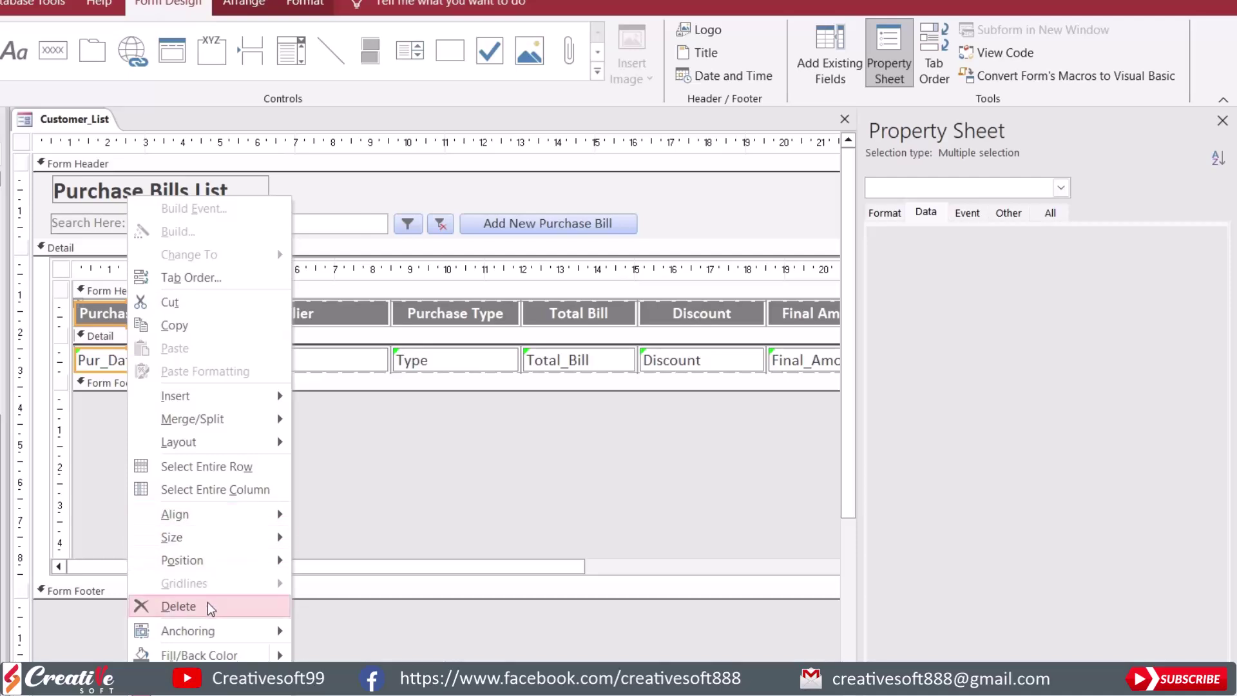
click(178, 606)
Set the control source of the Sup_Name text box to Cust_Name and of the Type text box to Cust_Type.
click(188, 361)
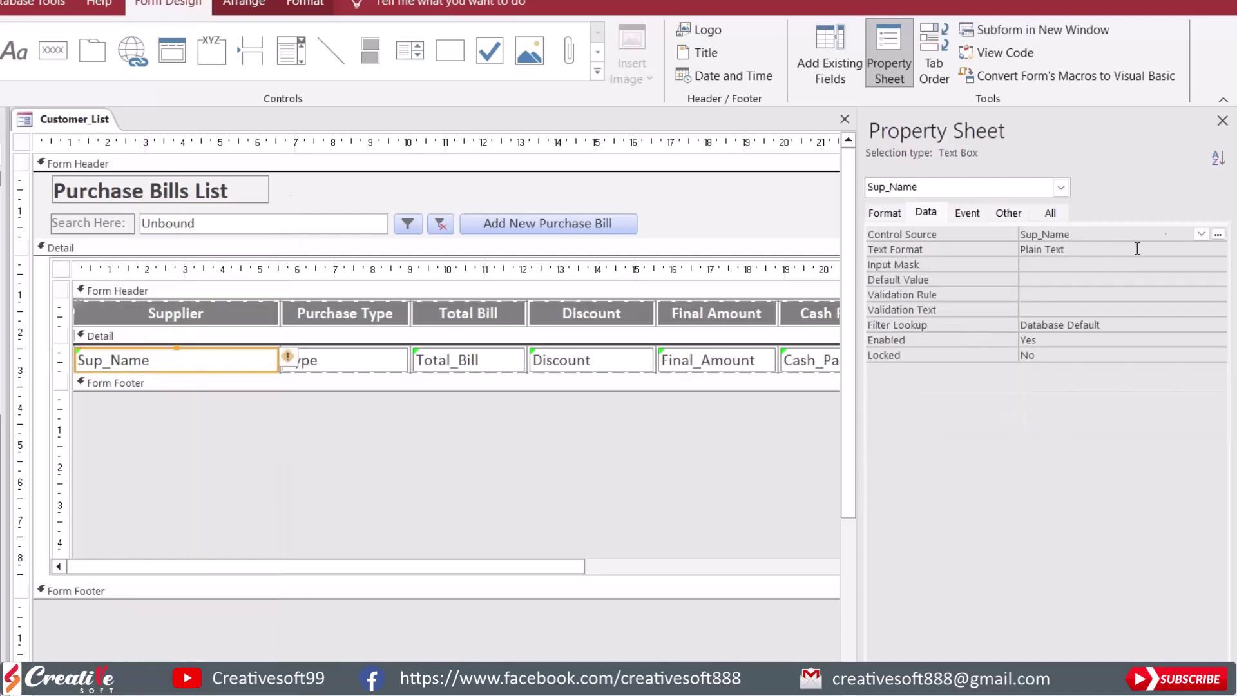
click(1201, 234)
click(1039, 262)
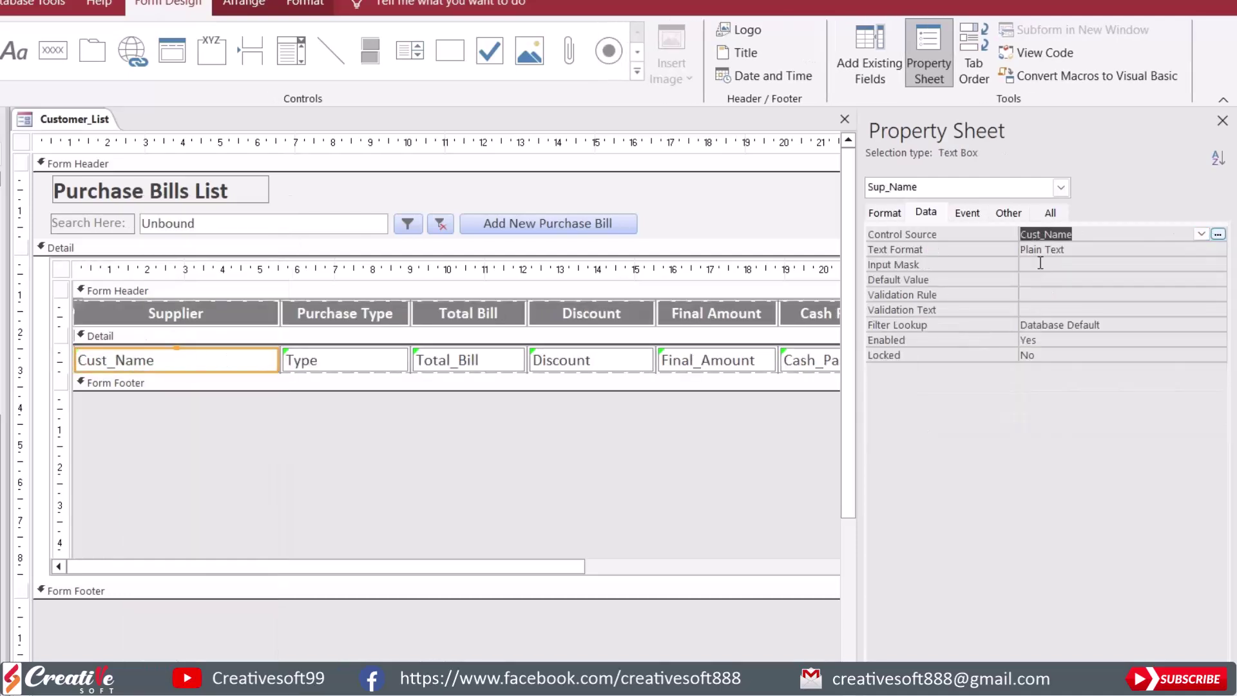
click(386, 360)
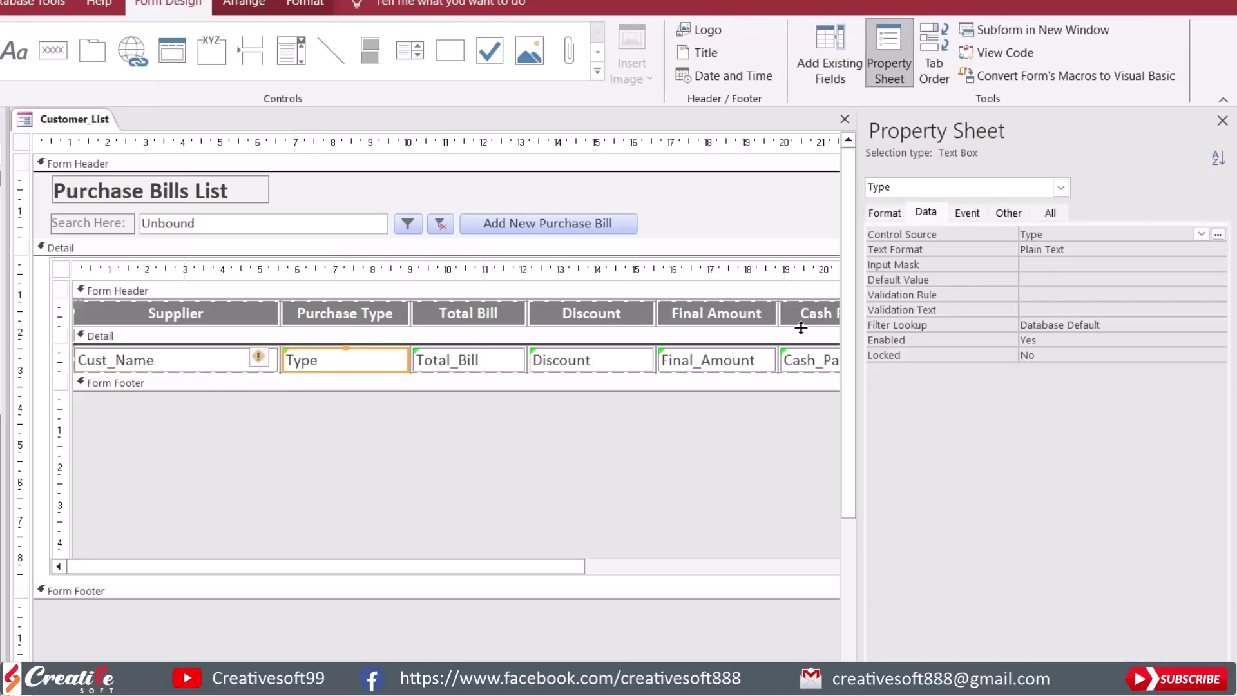
click(1201, 235)
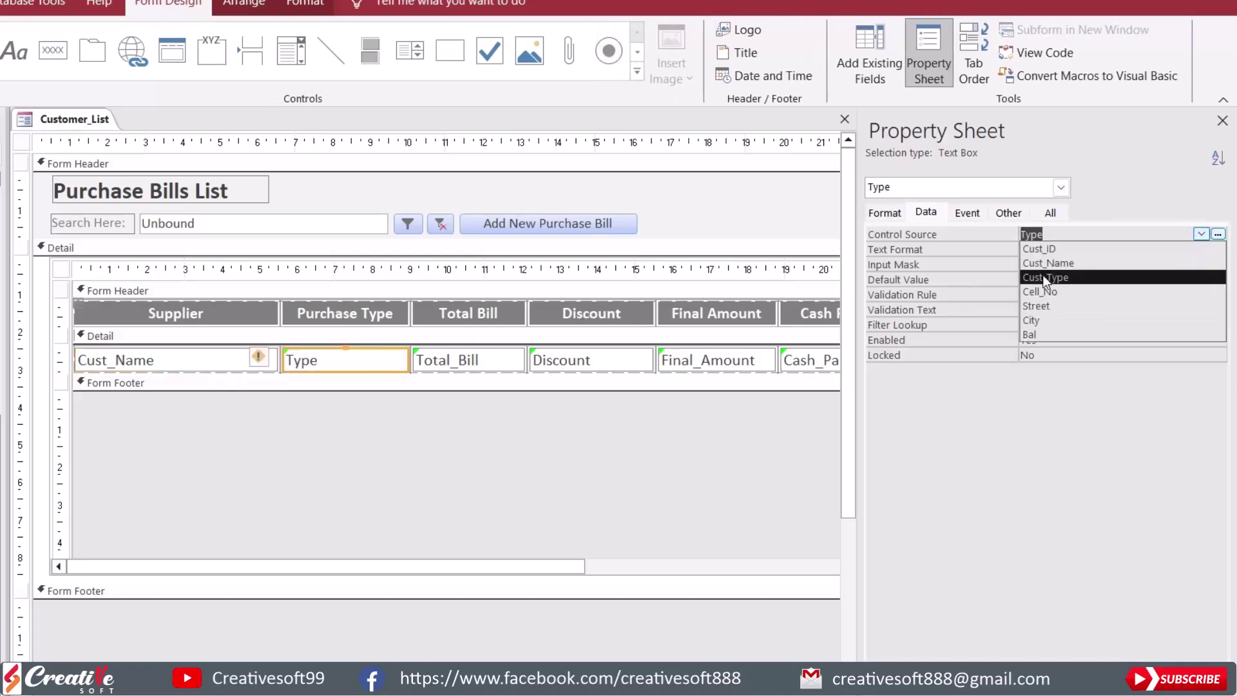
click(1044, 278)
Bind the Total_Bill, Discount and Final_Amount text boxes to the Cell_No, Street and City fields respectively.
click(492, 368)
click(1201, 235)
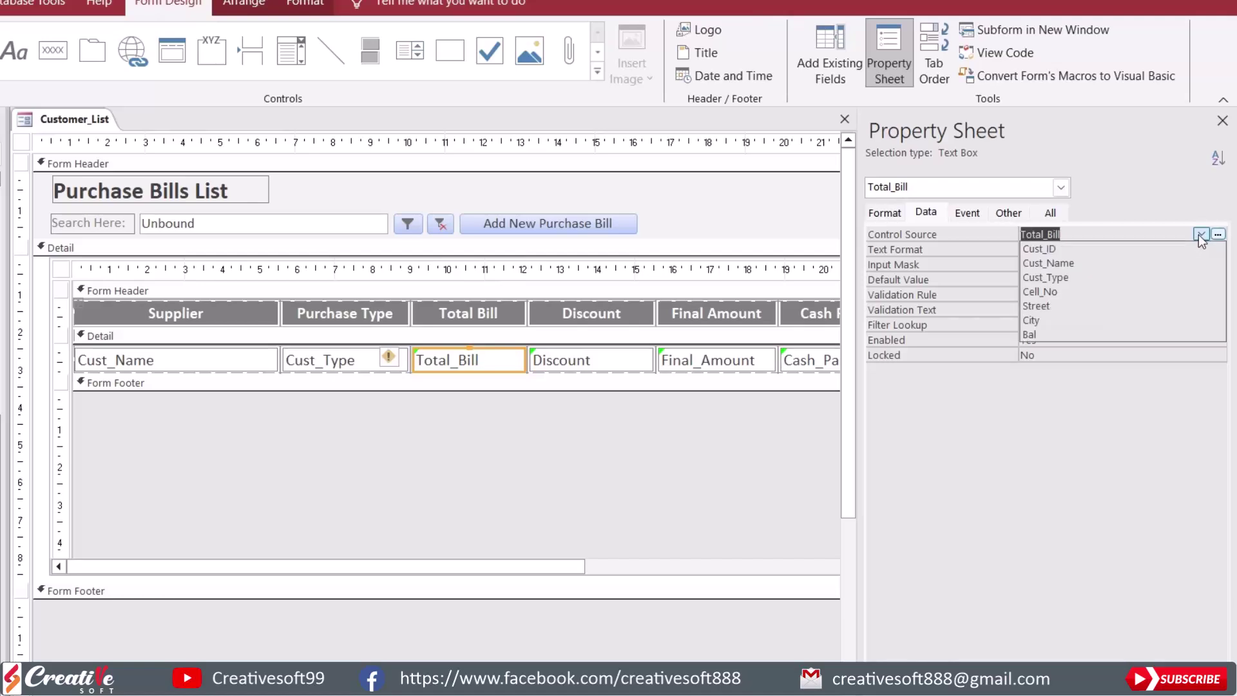
click(1055, 291)
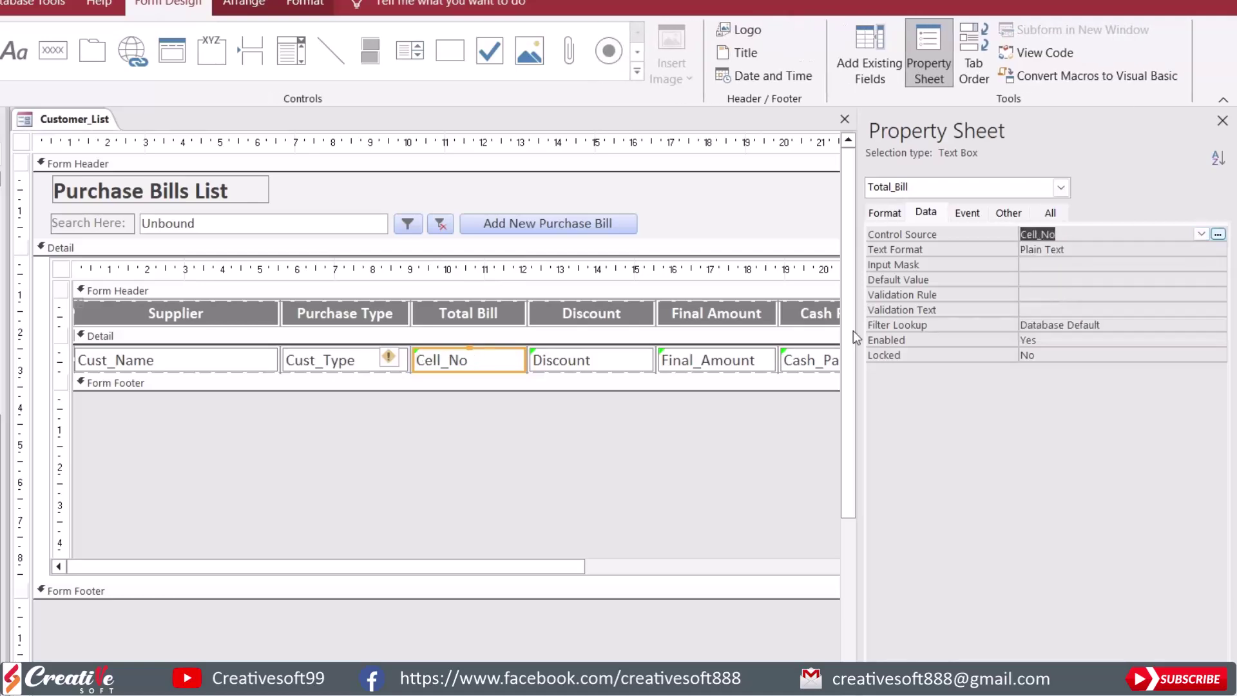
click(591, 360)
click(1201, 235)
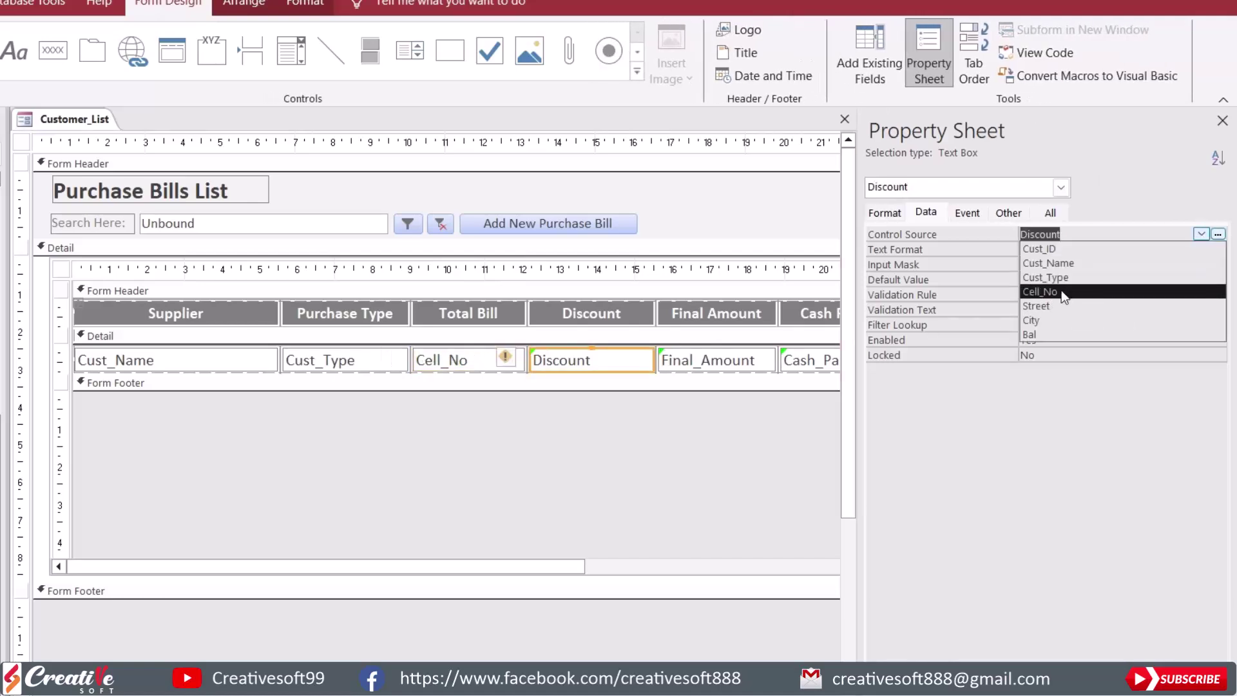
click(1037, 305)
click(716, 360)
click(1201, 235)
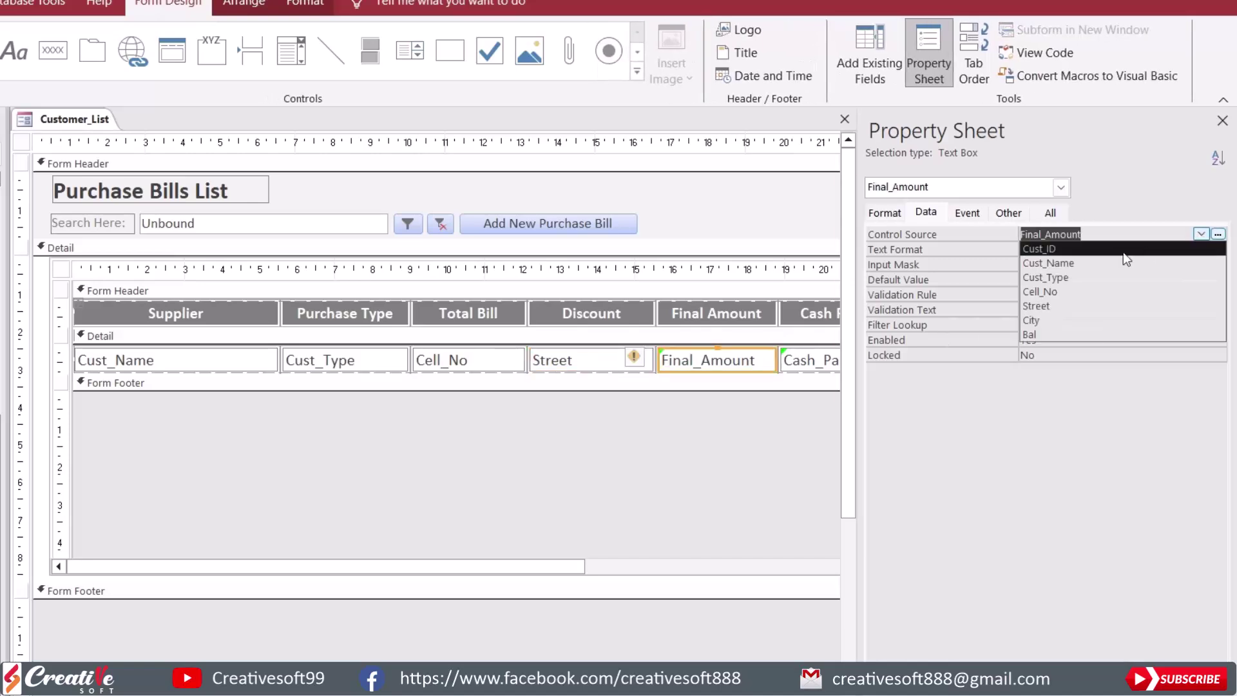
click(1042, 320)
Set the control source of the Cash_Paid text box in the subform to Bal.
click(834, 687)
drag(399, 678, 583, 678)
click(540, 363)
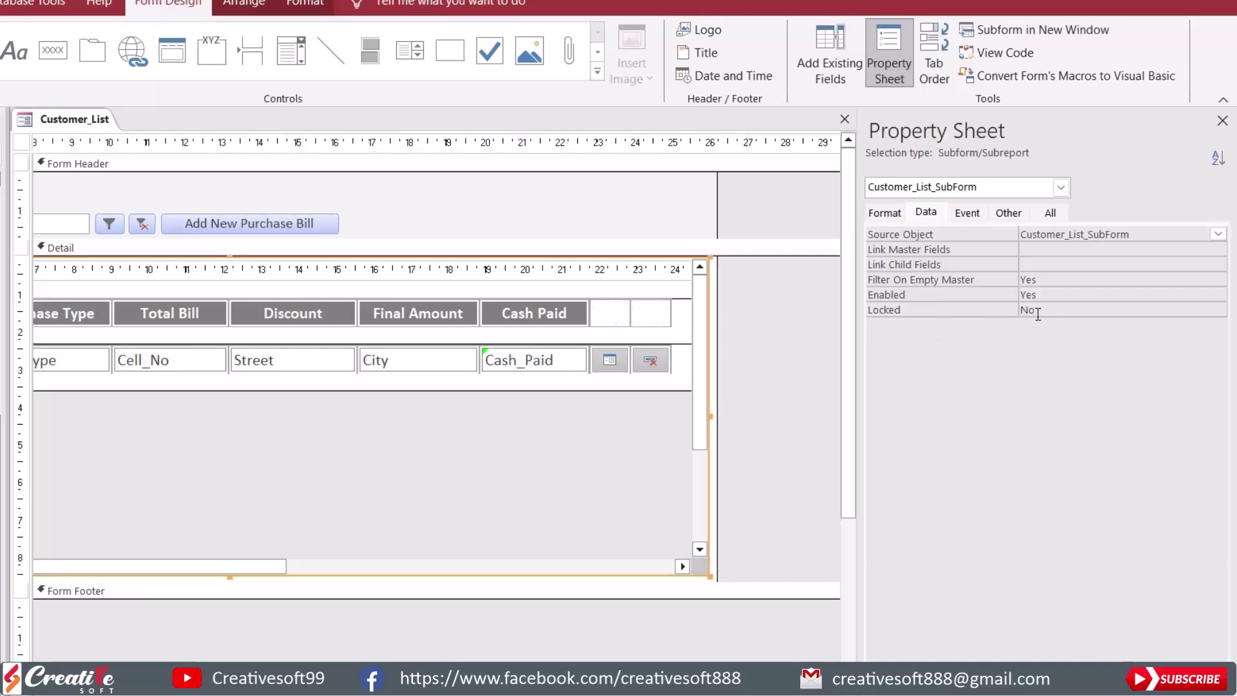
click(565, 353)
click(1218, 234)
click(1031, 334)
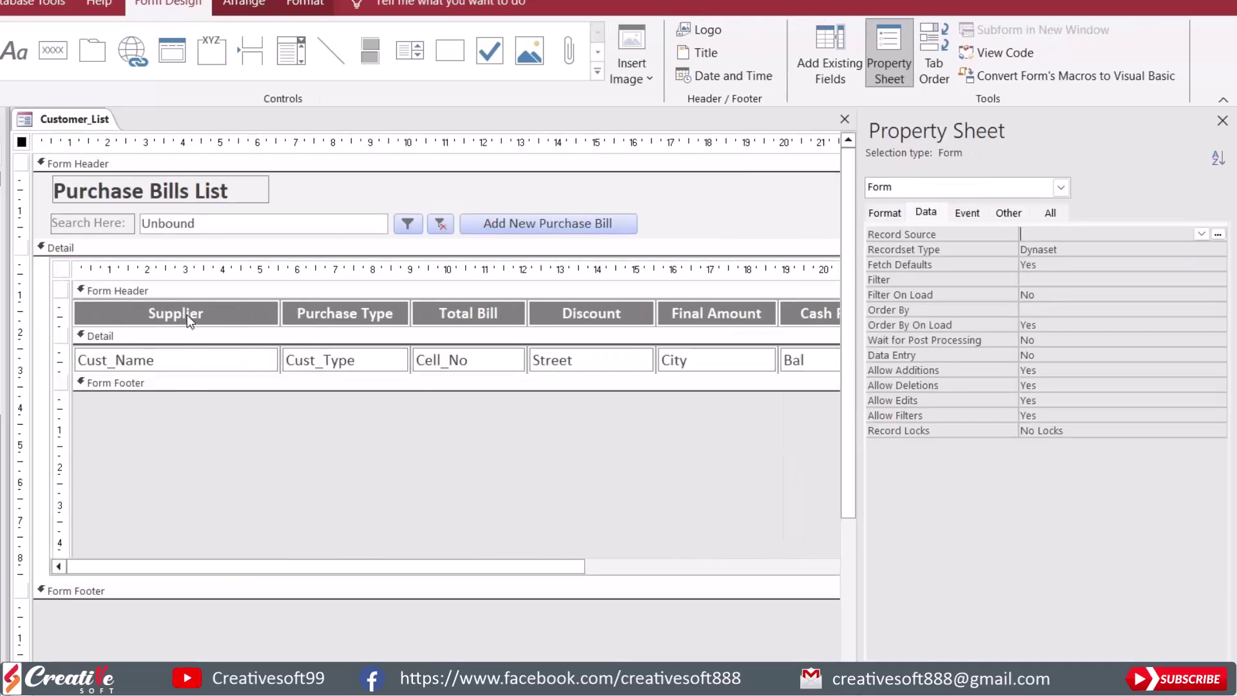
Change the Supplier column heading to Customer and the Purchase Type heading to Customer Type.
click(191, 317)
click(198, 311)
click(234, 309)
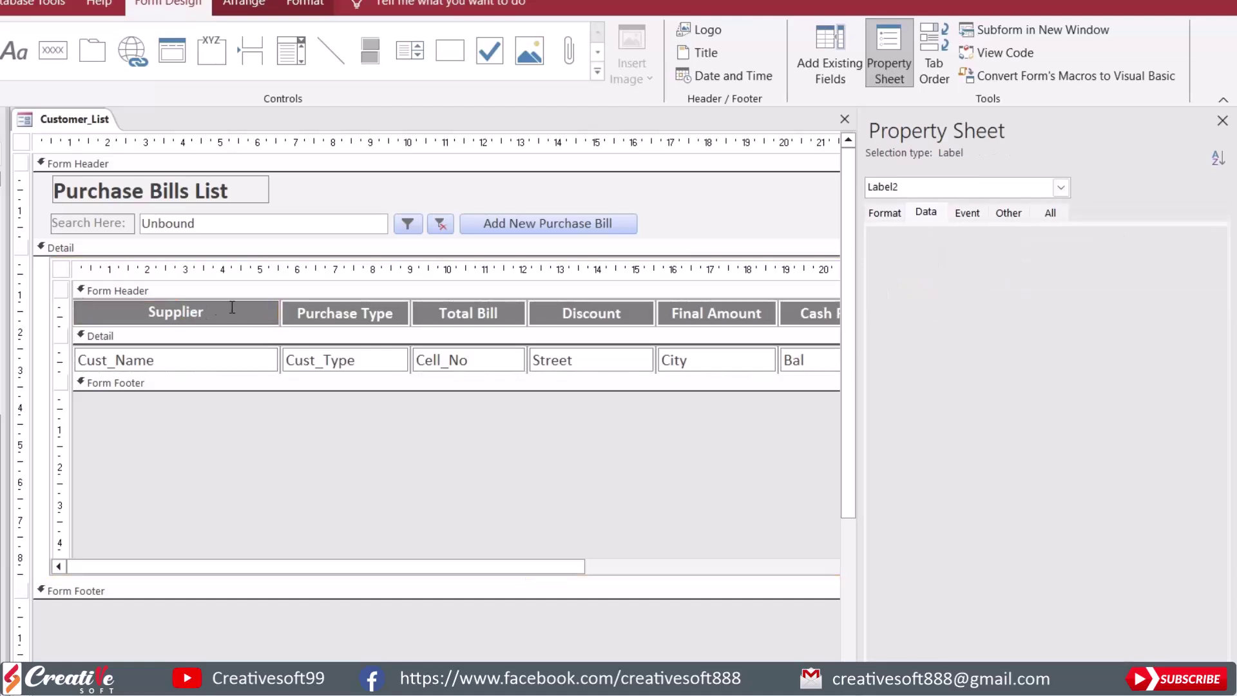
drag(209, 310, 113, 312)
text(Customer)
click(350, 315)
click(118, 316)
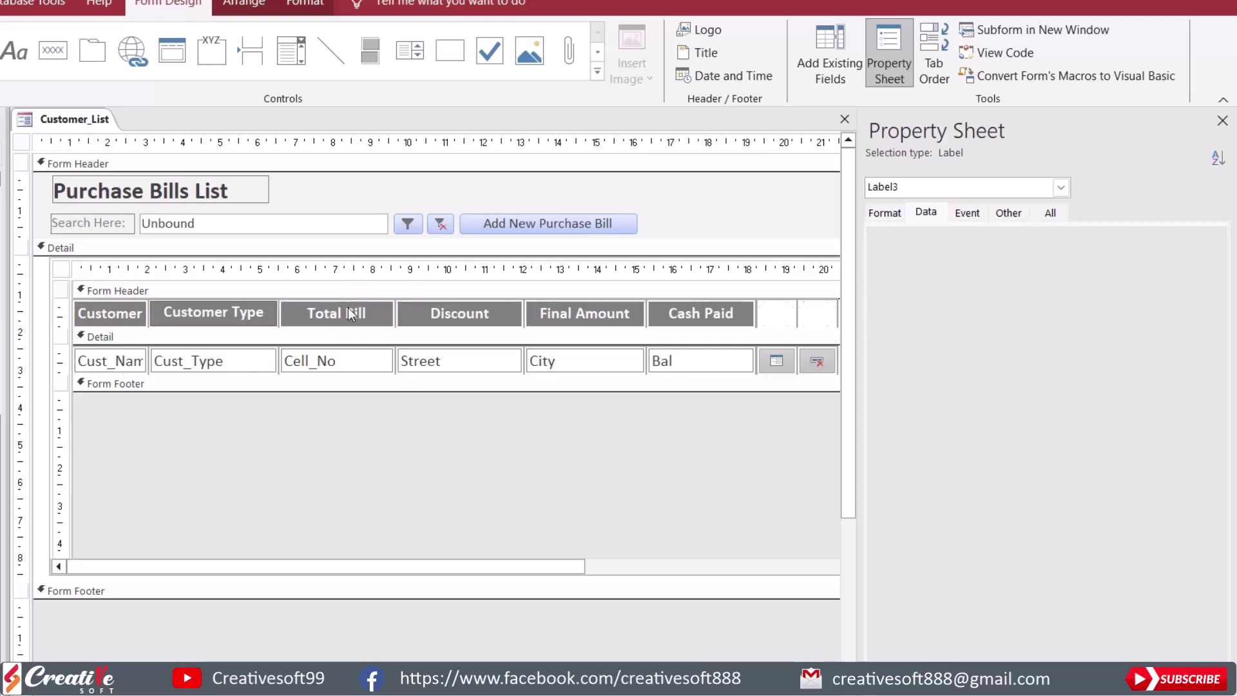
Change the Total Bill column heading to Cell No and the Discount heading to Street.
click(348, 307)
drag(364, 312, 273, 307)
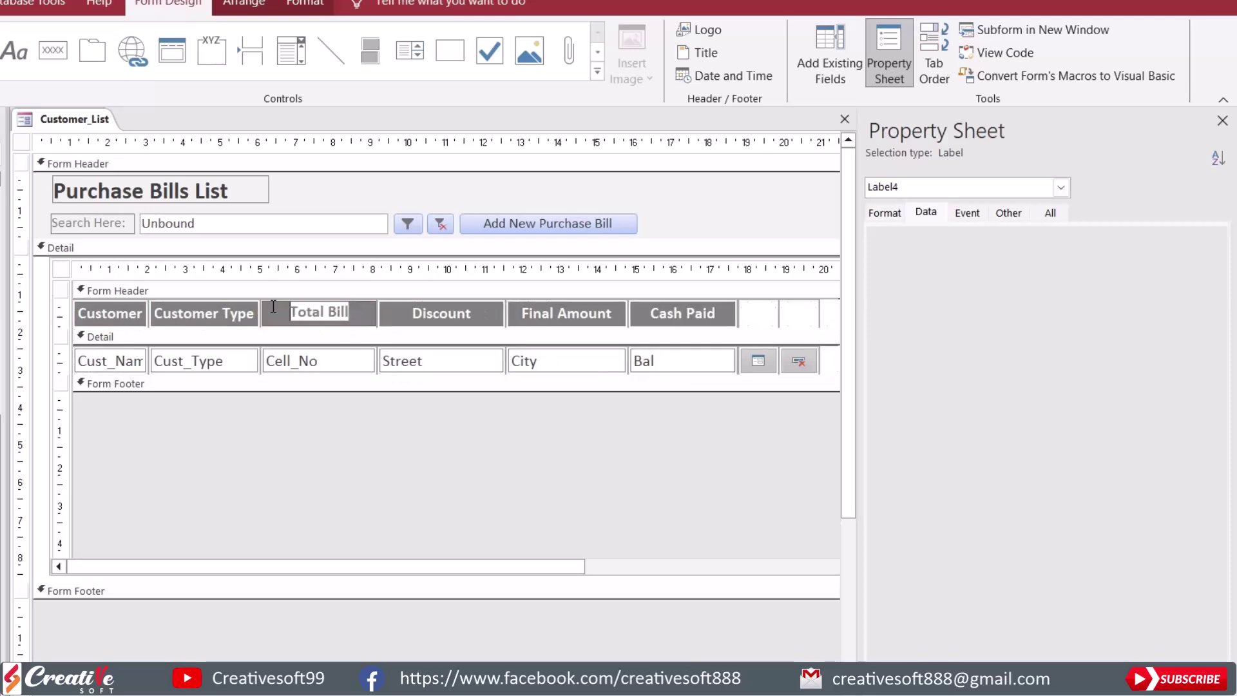
text(Cell No)
click(414, 312)
drag(422, 310, 337, 309)
text(Street)
Change the Final Amount heading to City and the Cash Paid heading to Balance, then close the property sheet.
click(479, 310)
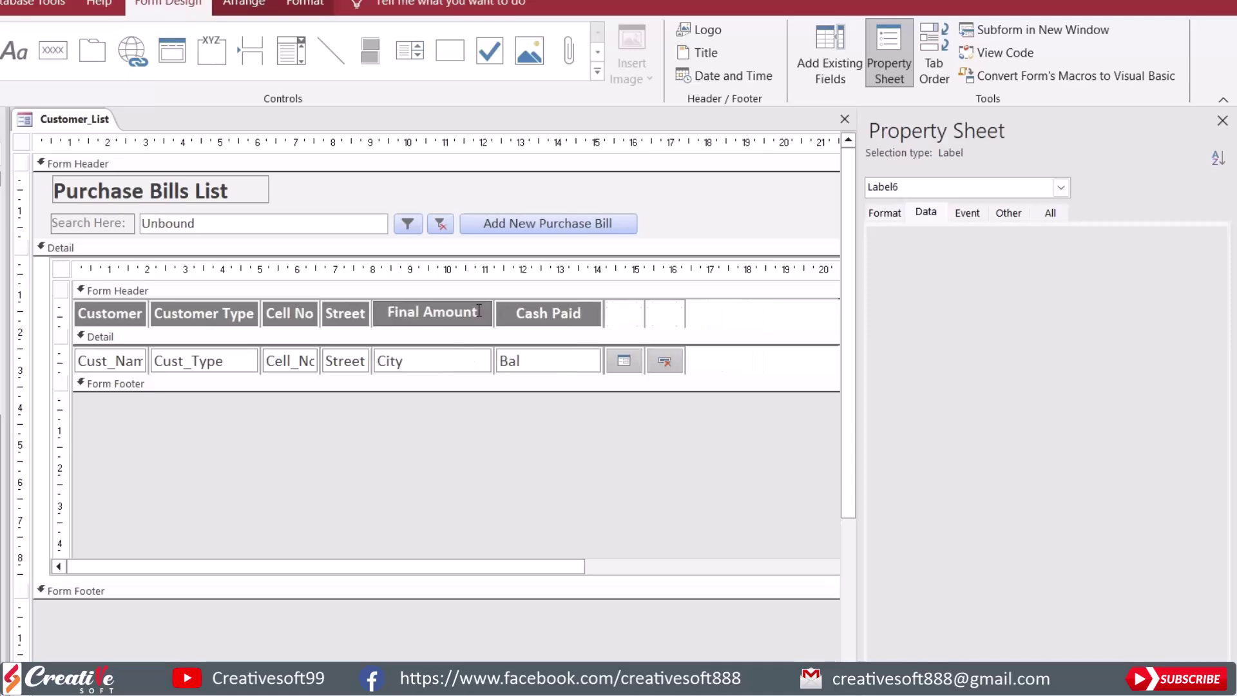
drag(481, 311, 346, 311)
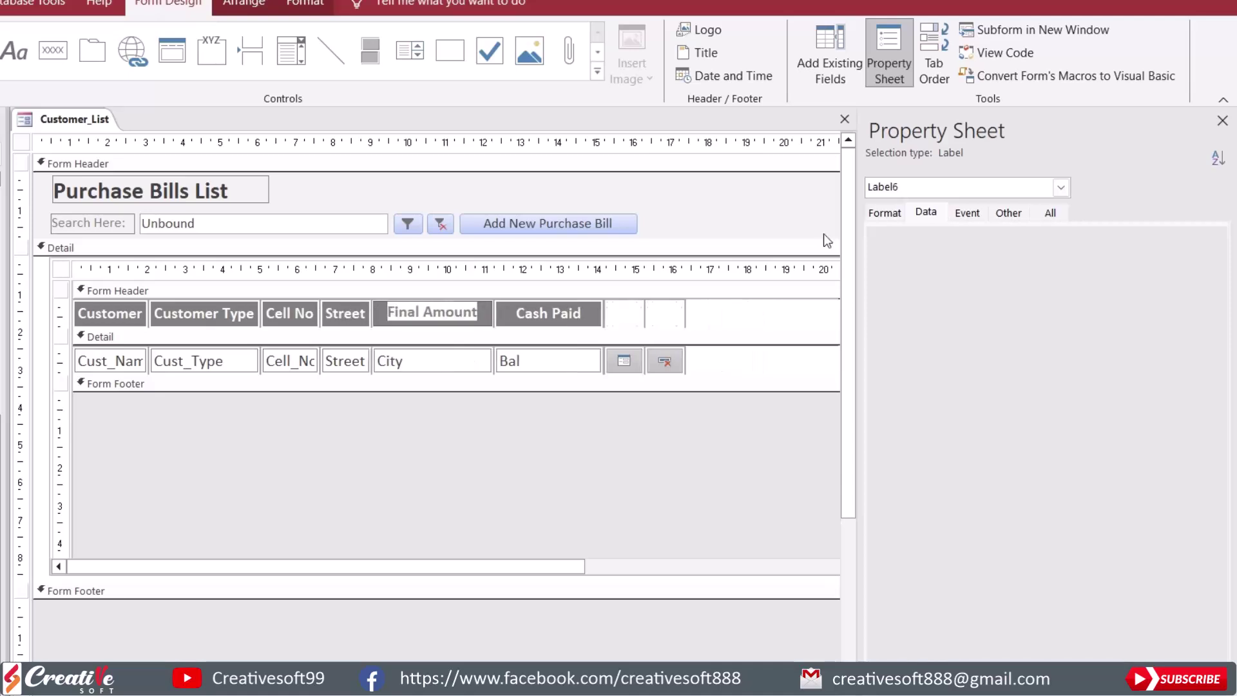
text(City)
click(577, 318)
click(451, 311)
click(451, 311)
drag(432, 311, 509, 312)
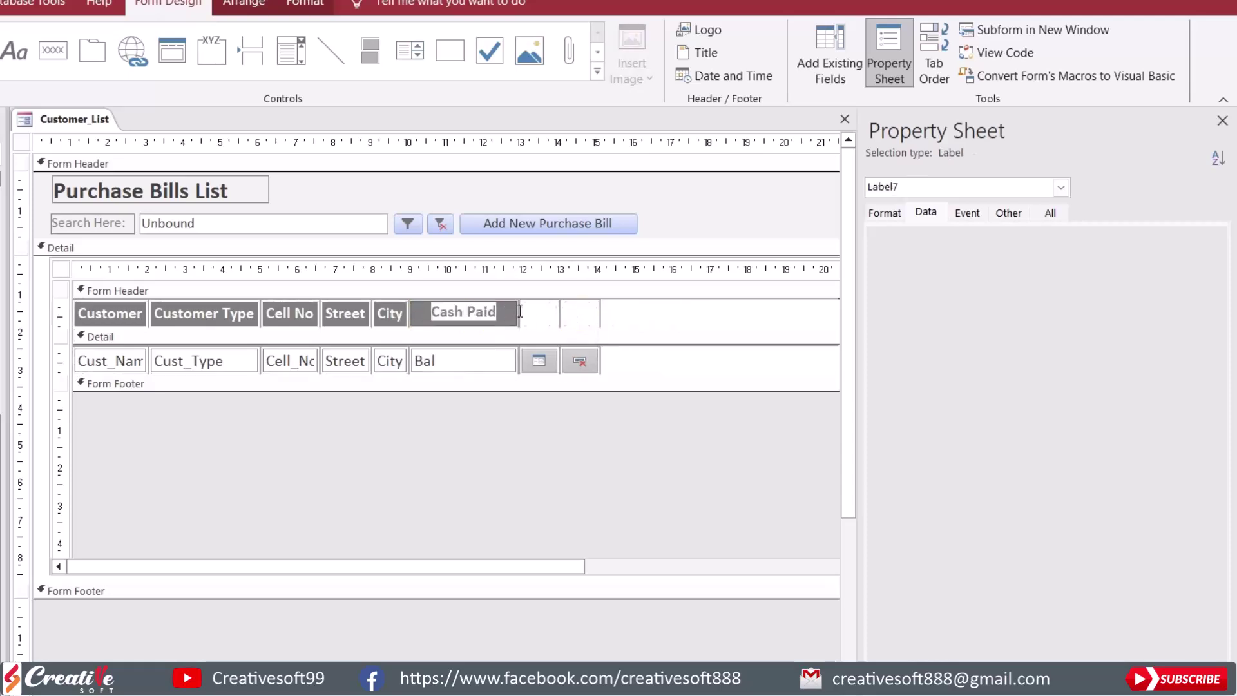
text(Balance)
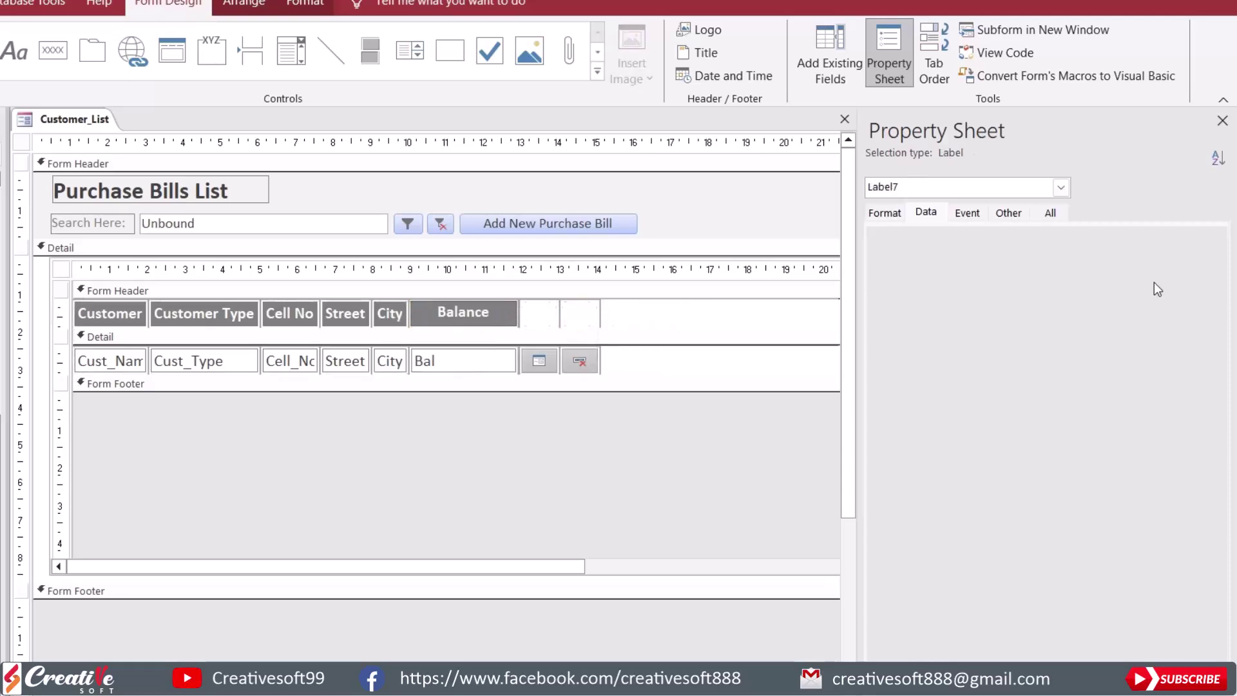
click(709, 315)
click(1223, 120)
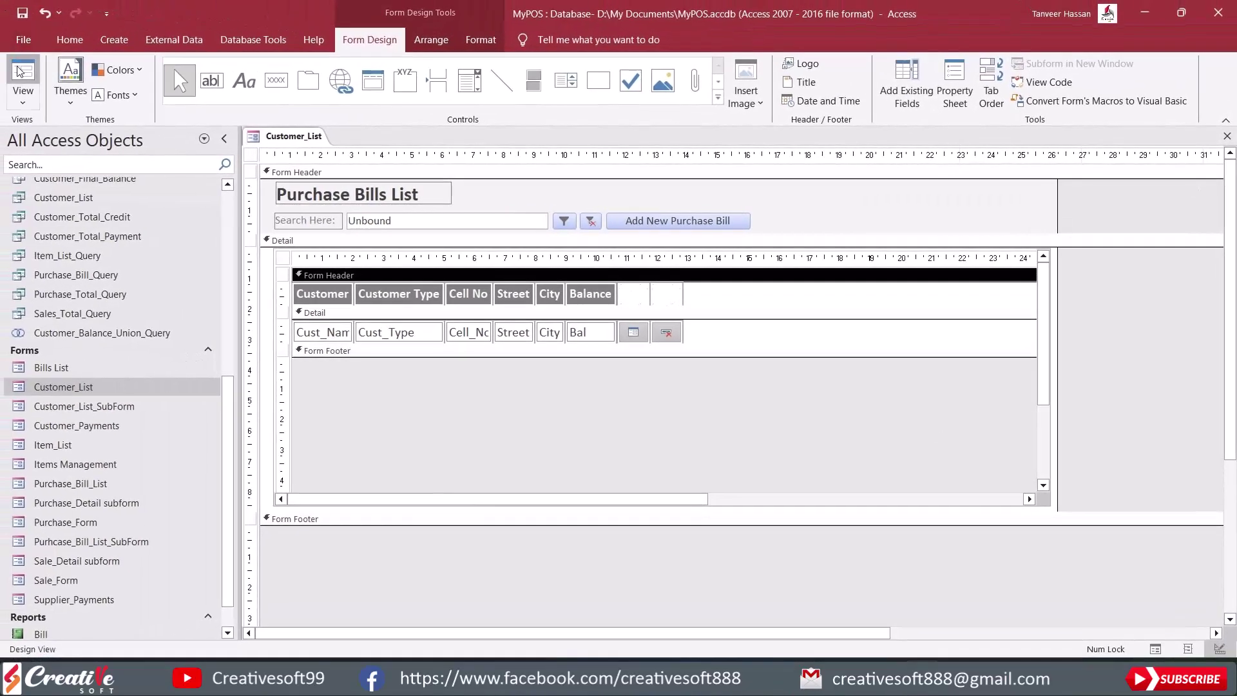
Show the Customer_List form in Form View and try to filter the list by a customer's name.
click(17, 67)
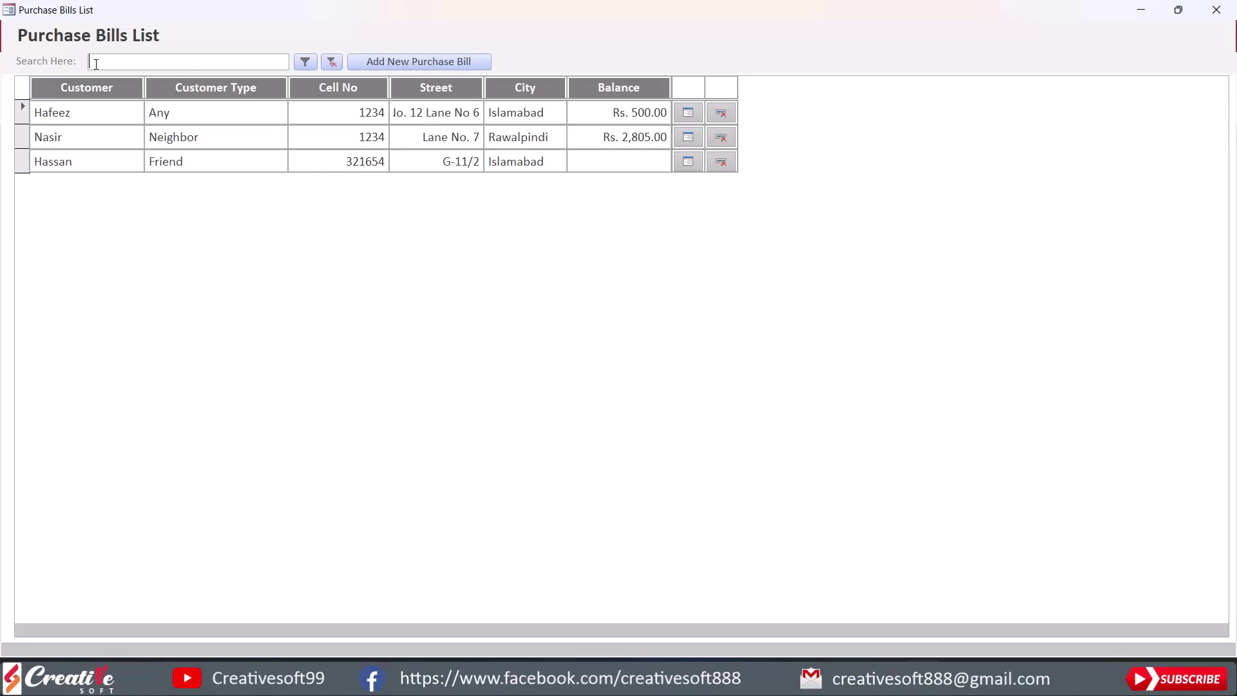
text(afeez)
click(306, 62)
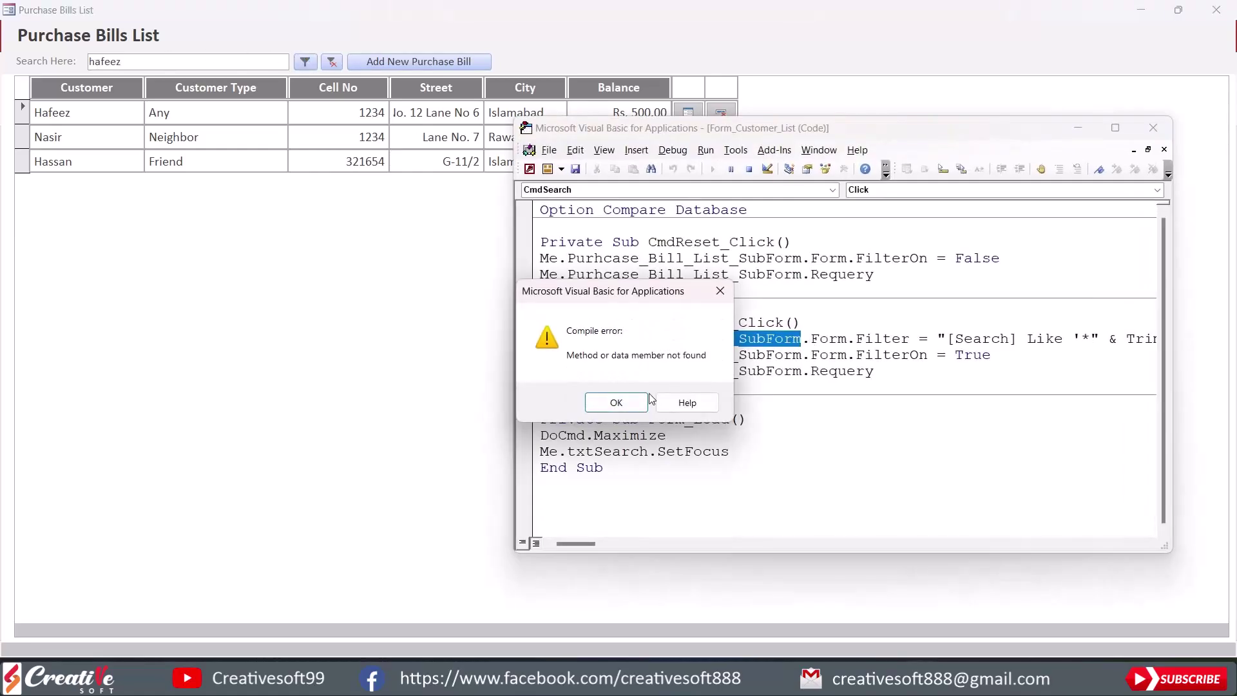
click(617, 403)
Replace Purhcase_Bill with Customer in all three subform references of the CmdSearch_Click procedure.
click(630, 339)
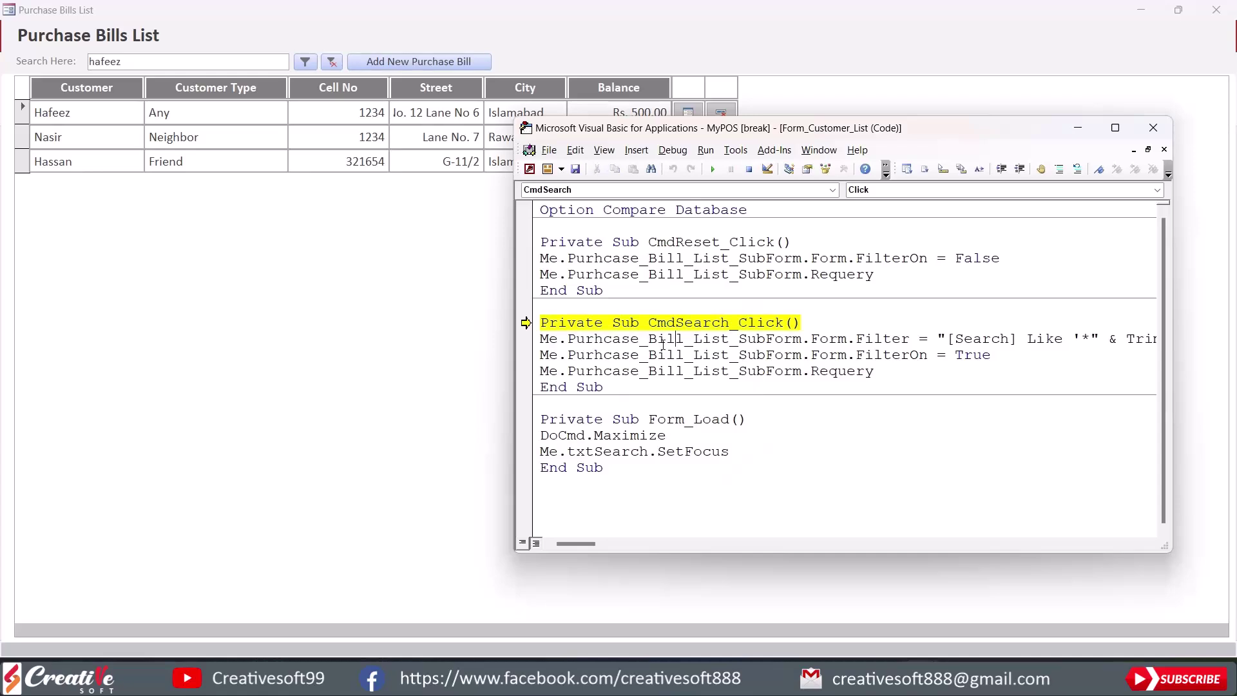
key(shift+Left)
key(shift+Left)
key(shift+Left)
key(shift+Left)
key(shift+Left)
key(shift+Left)
key(shift+Left)
key(shift+Left)
key(shift+Left)
key(shift+Left)
key(shift+Left)
key(shift+Left)
key(shift+Left)
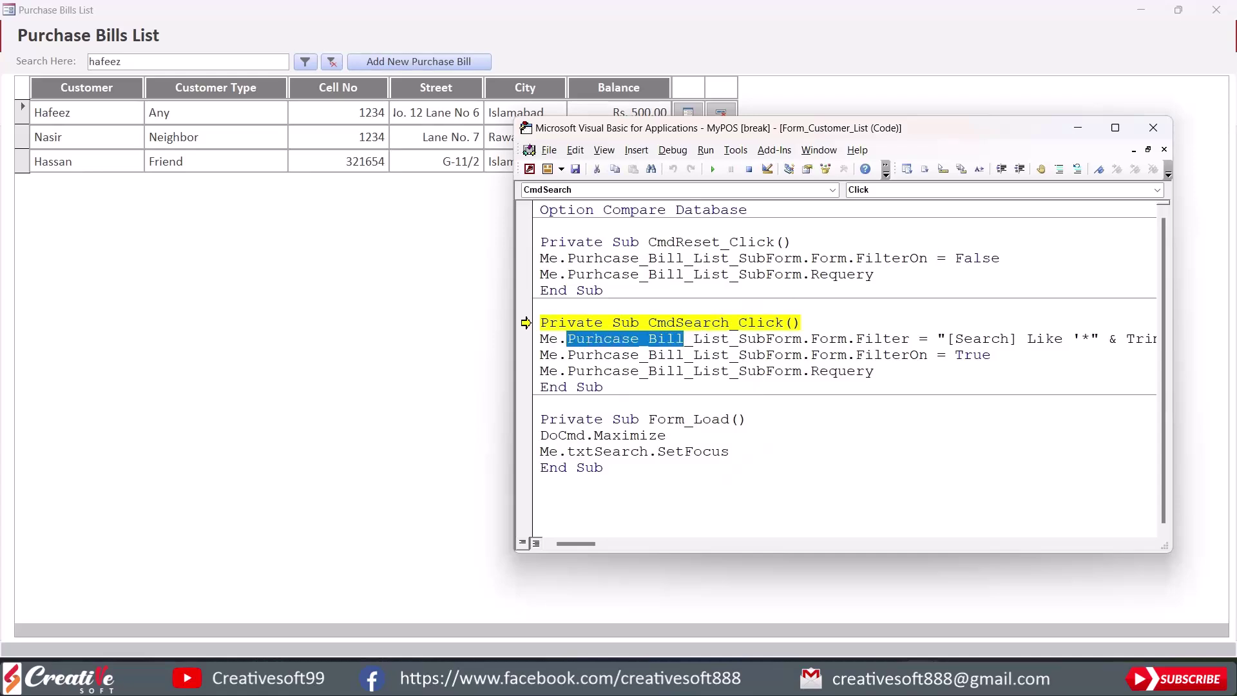
text(Customer)
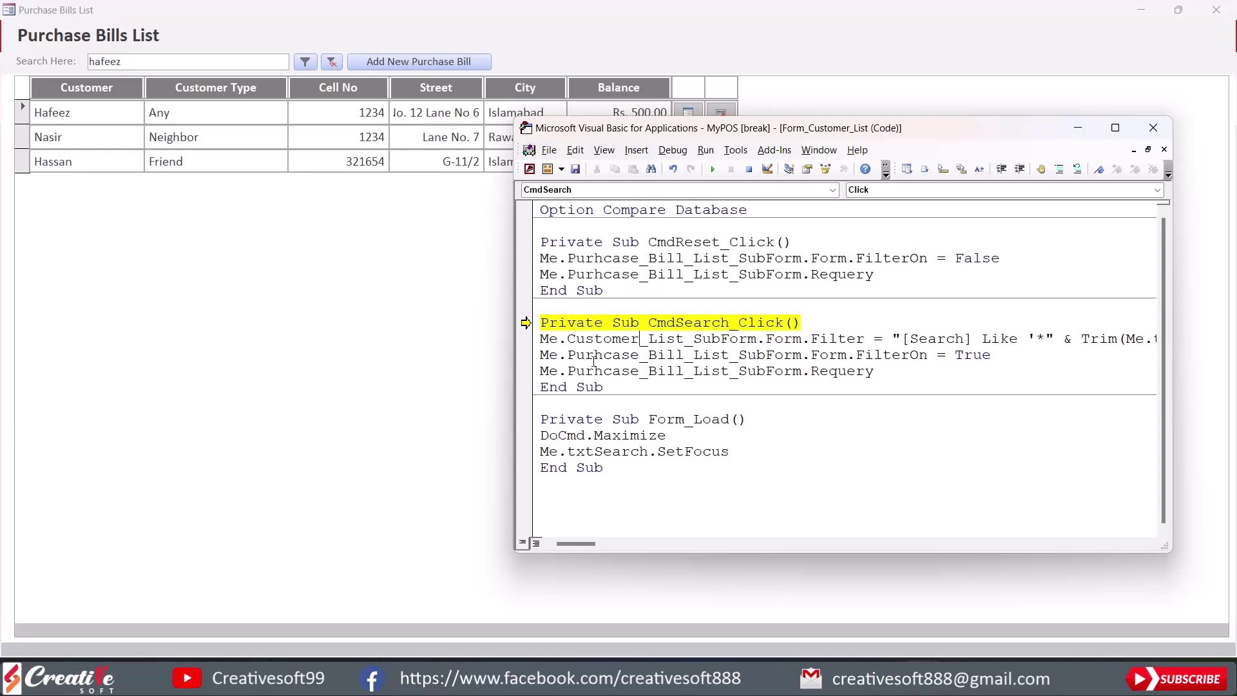
drag(569, 355, 685, 355)
text(Customer)
drag(568, 371, 685, 372)
text(Customer)
click(777, 452)
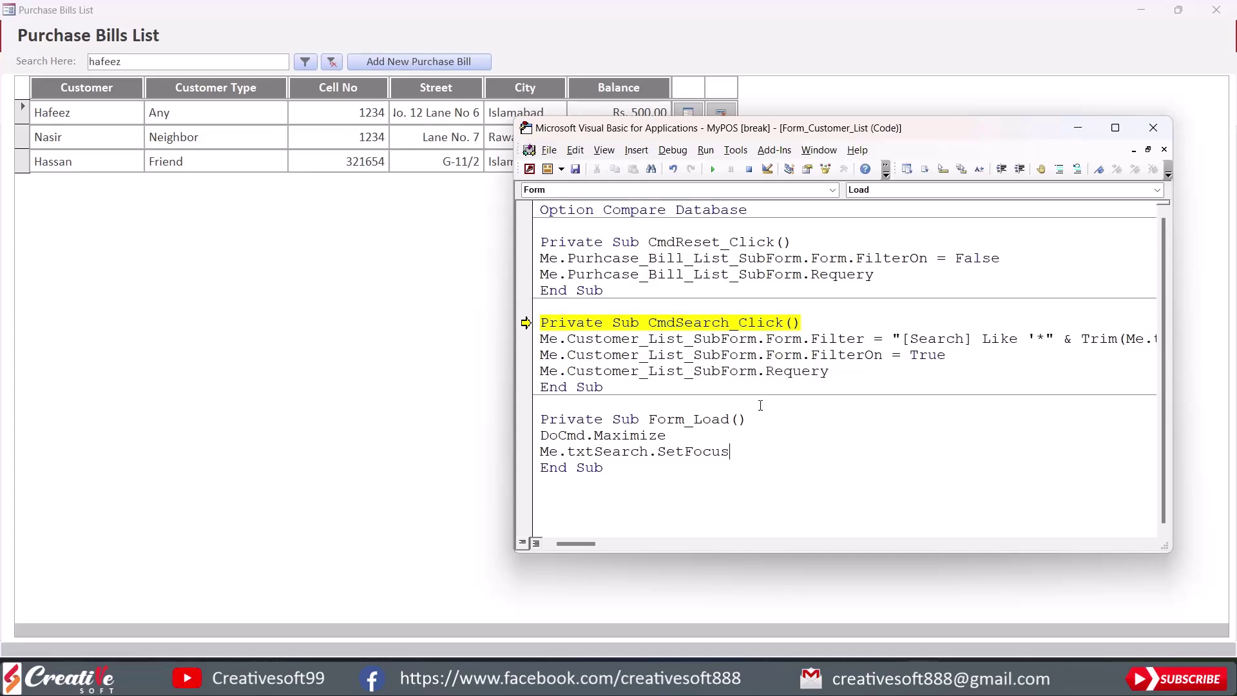
Change both subform references in the CmdReset_Click procedure to Customer_List_SubForm.
click(716, 258)
drag(569, 257, 685, 259)
text(Customer)
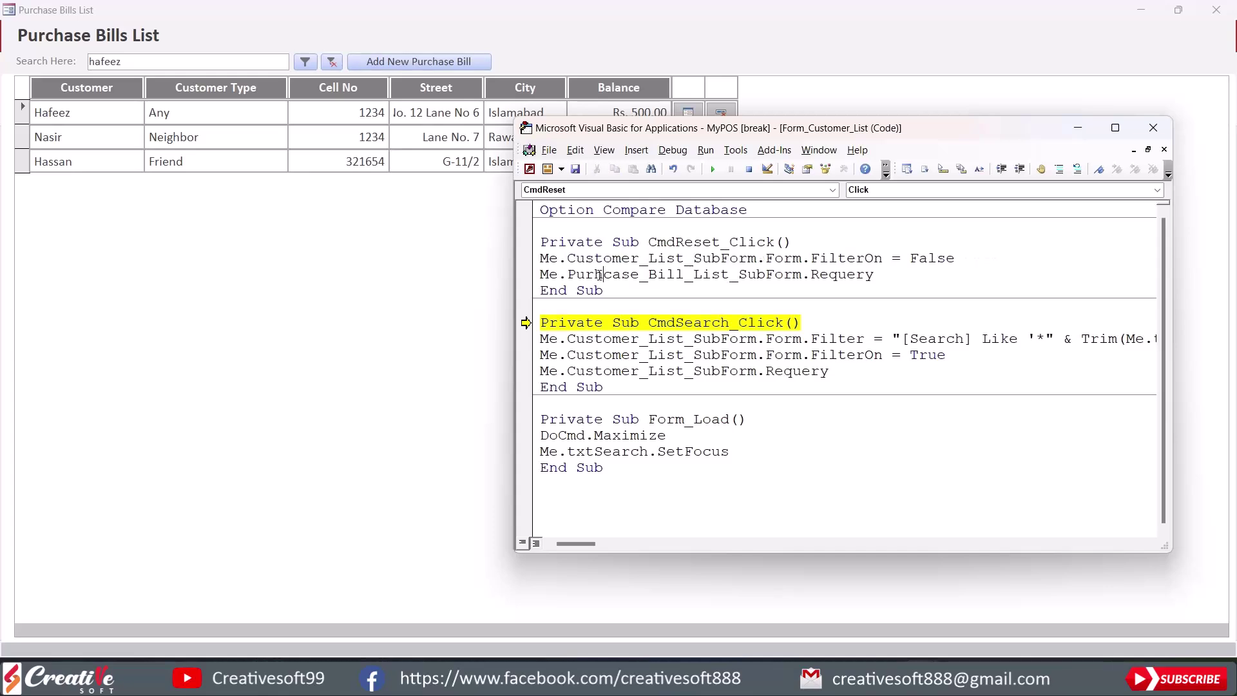
drag(568, 275, 684, 275)
text(Customer)
click(741, 351)
Save the changes to Customer_List and Customer_List_SubForm, and close the code editor and the form.
key(ctrl+s)
click(555, 339)
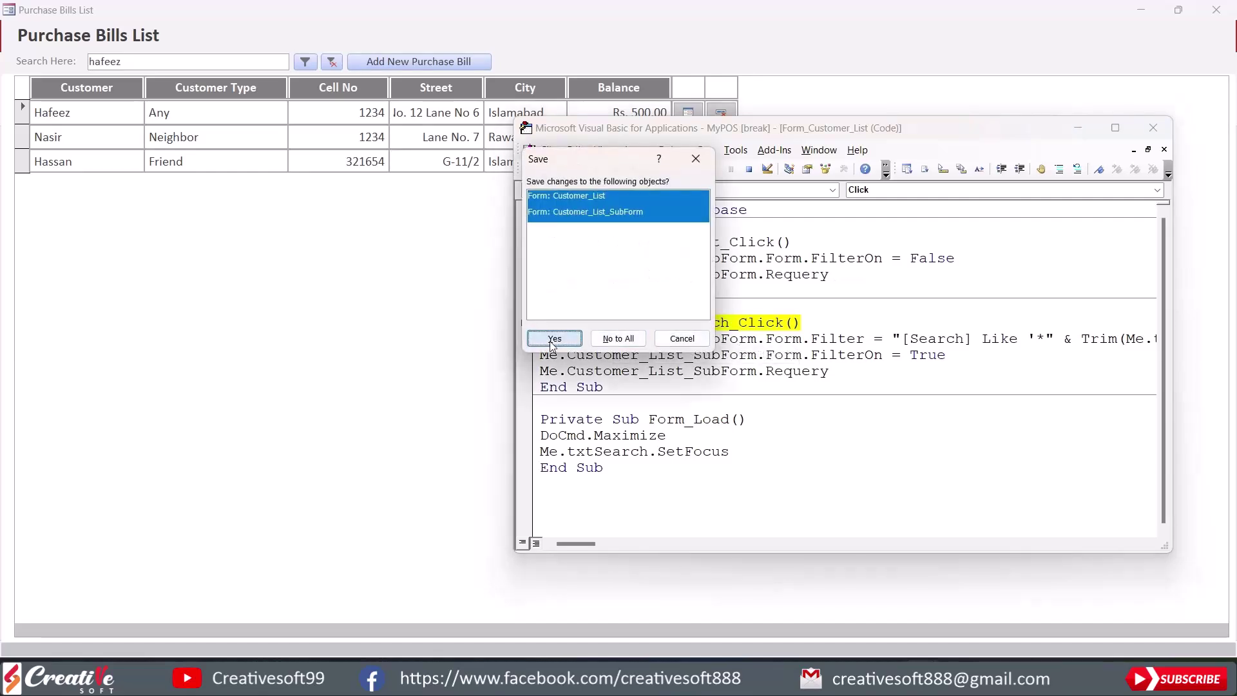
click(557, 396)
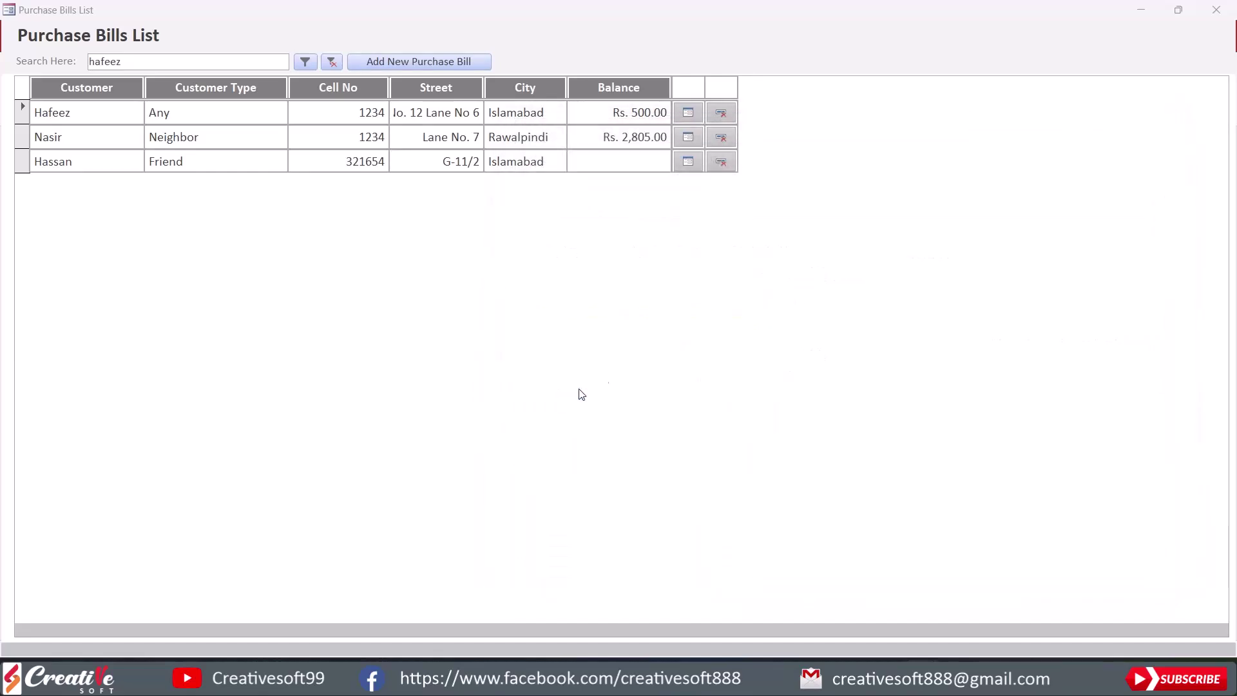
click(1216, 10)
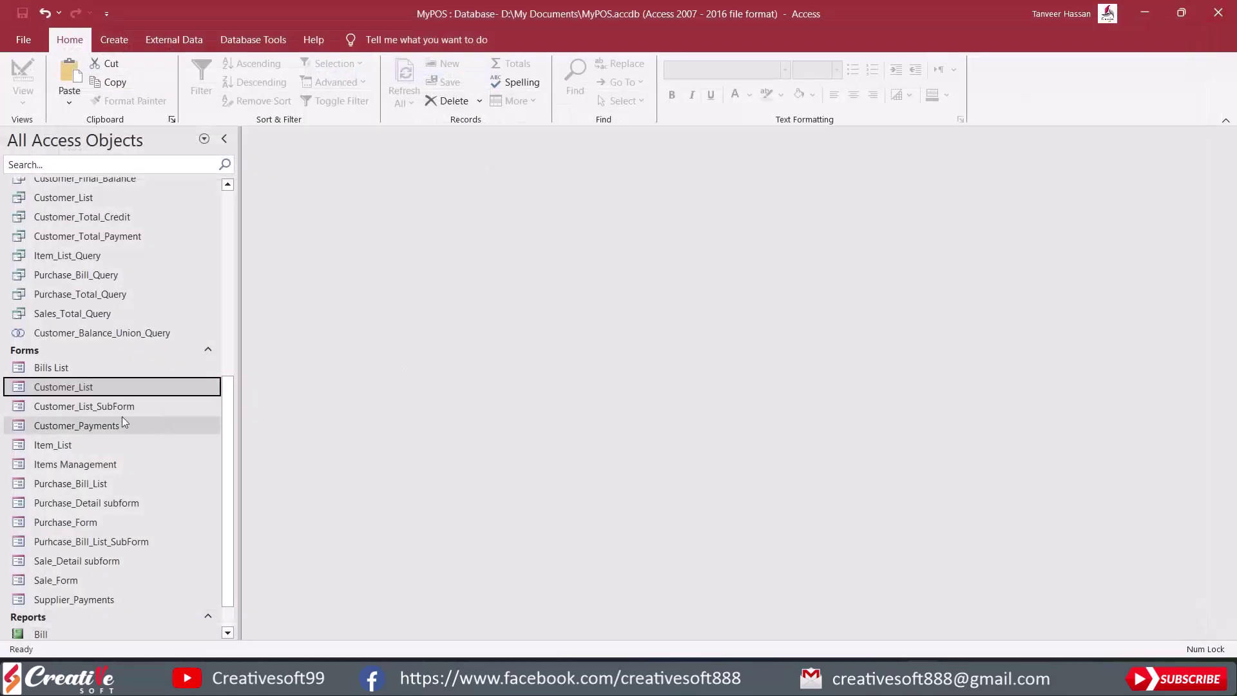
Reopen the Customer_List form and test its search filter with the customer's name, leaving the Search parameter blank.
double_click(58, 388)
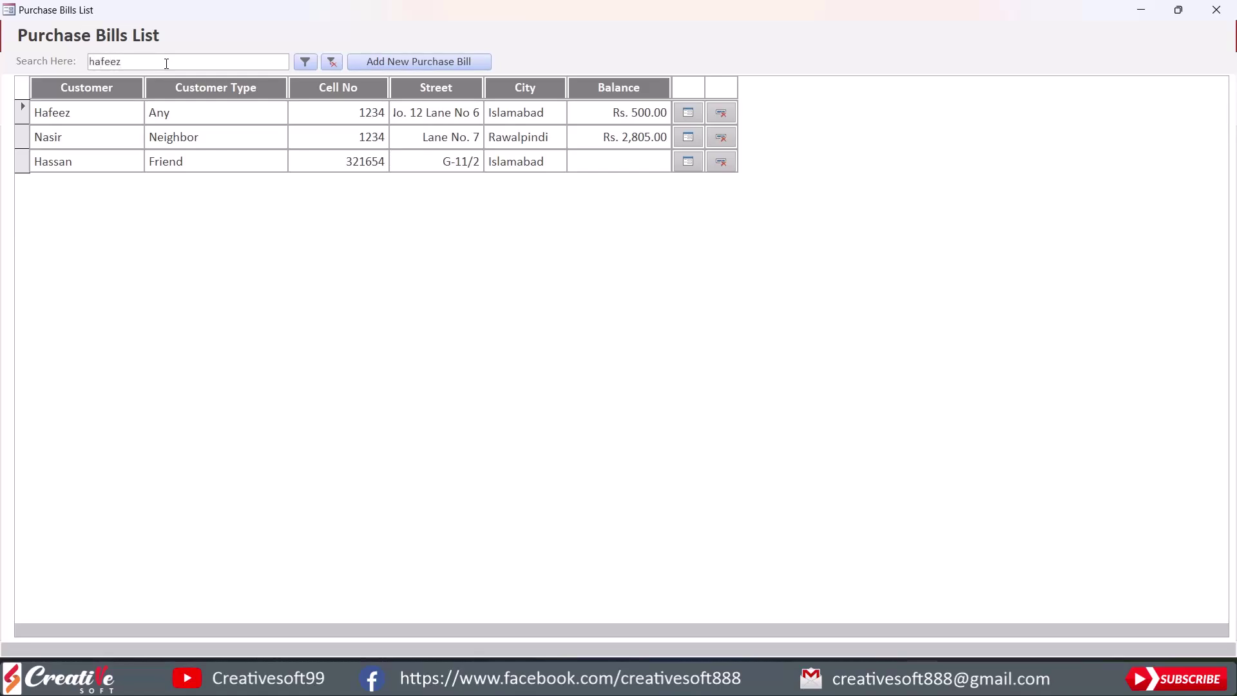
click(305, 61)
click(606, 262)
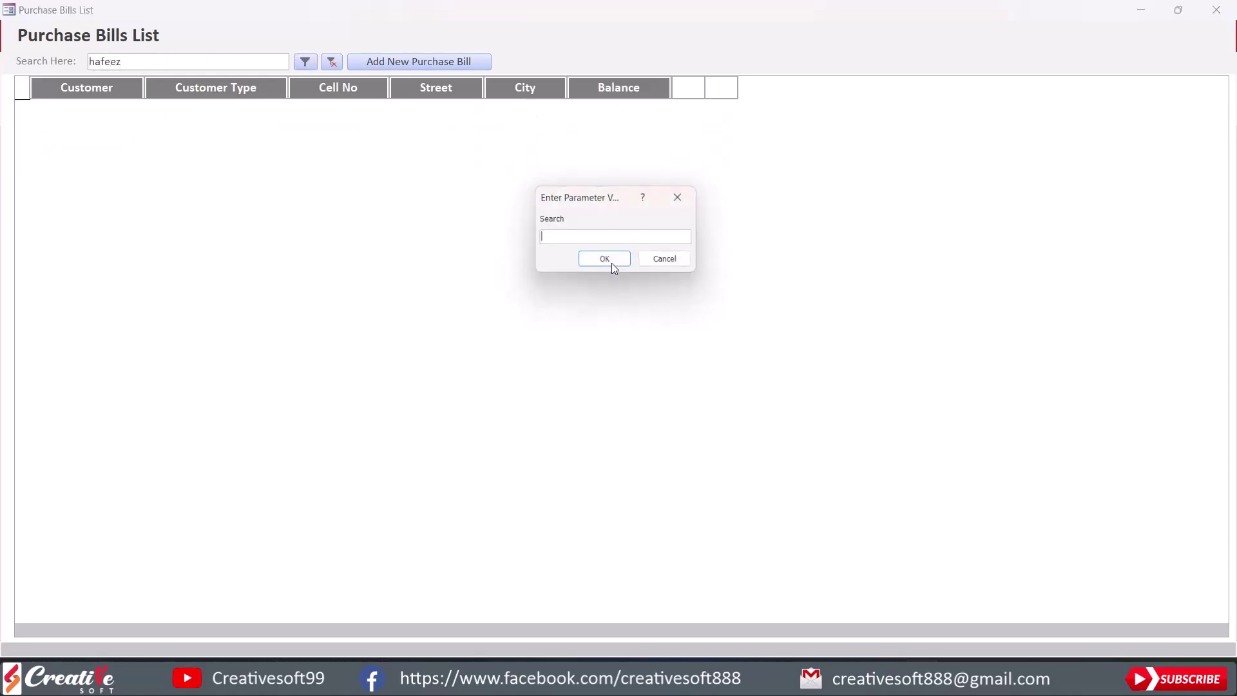
click(625, 262)
Switch the Customer_List form to Design View.
right_click(715, 35)
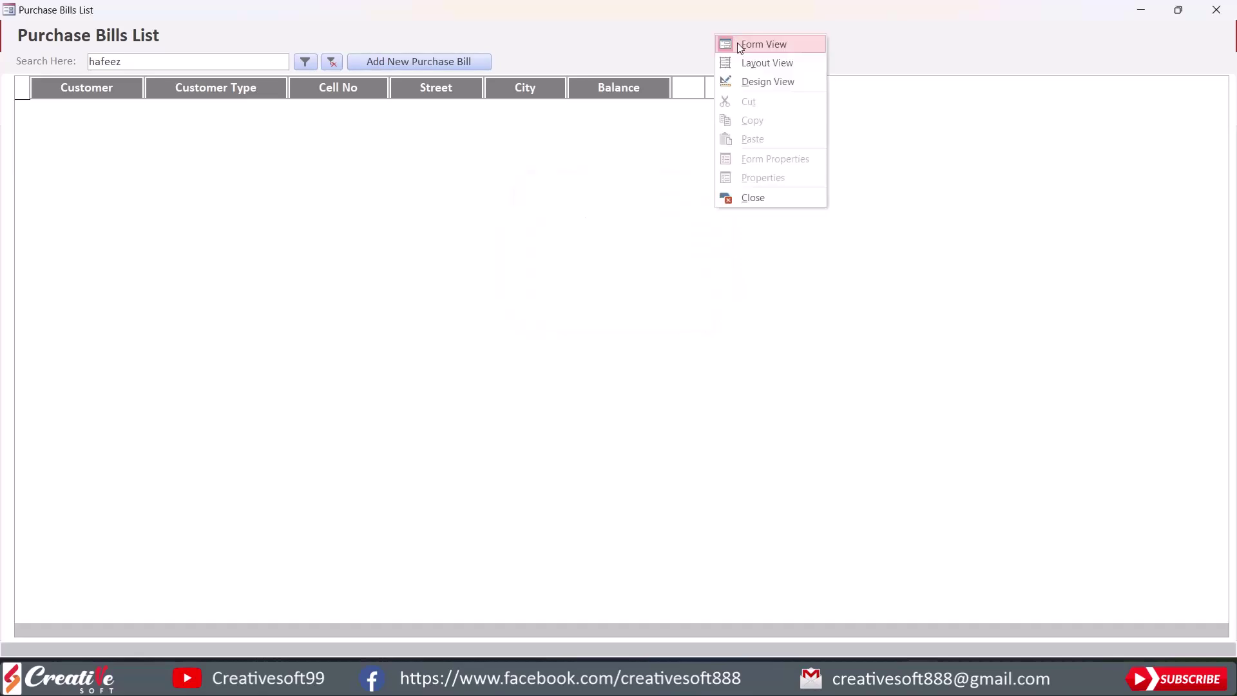
click(751, 81)
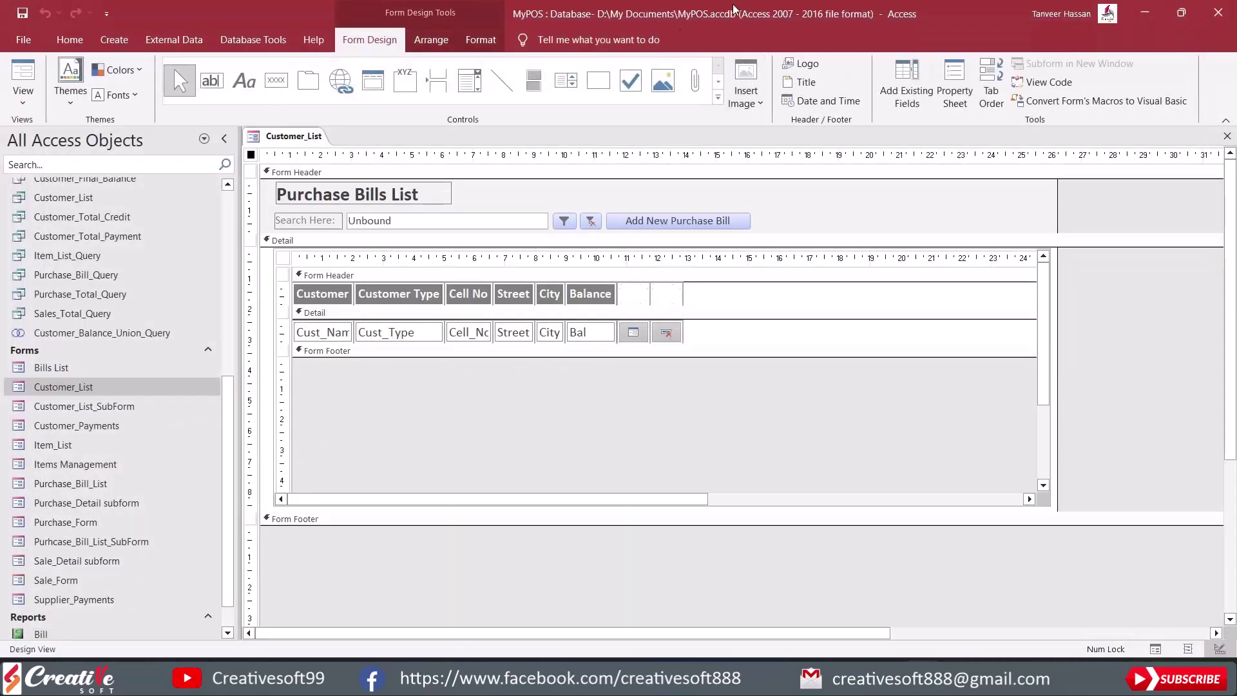
Open the record source of the subform inside Customer_List in the Query Builder.
click(947, 84)
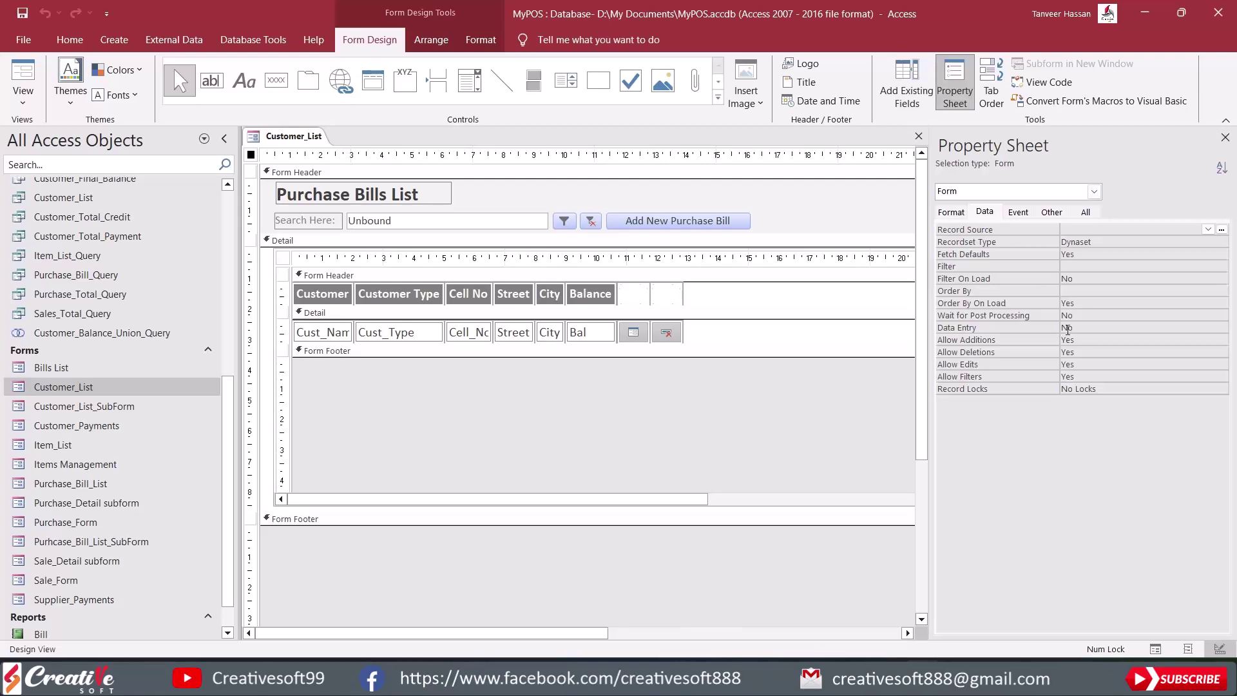
click(281, 260)
click(283, 258)
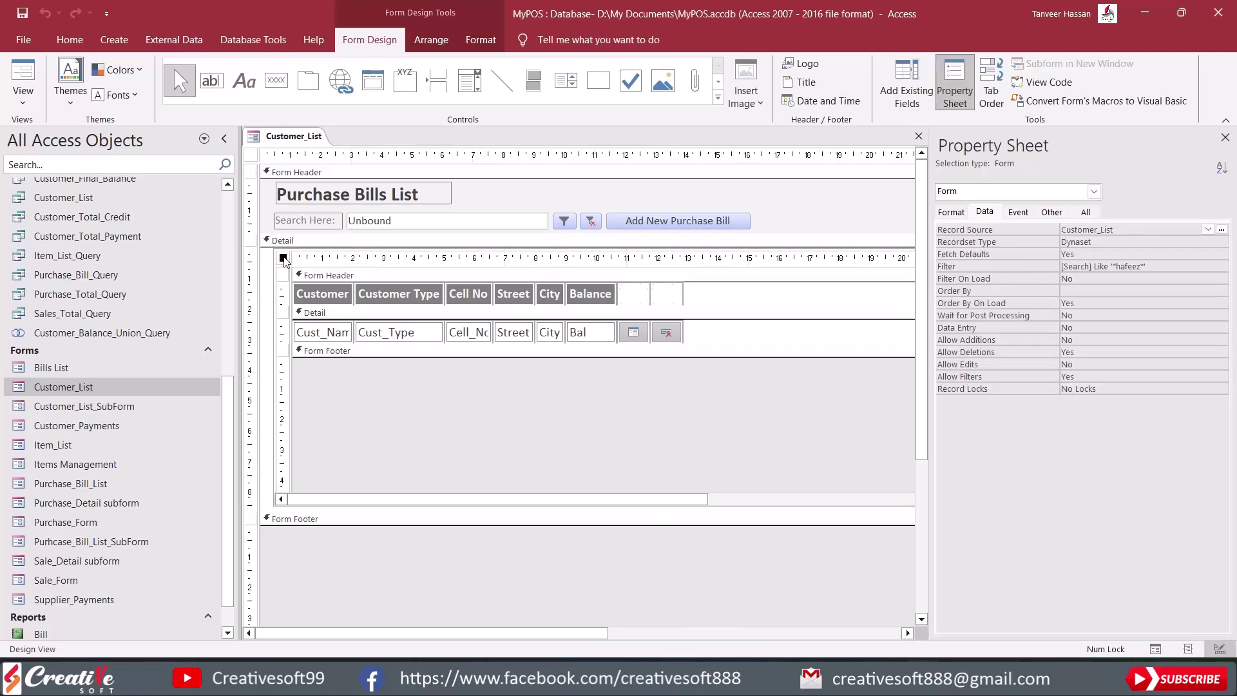
click(1223, 234)
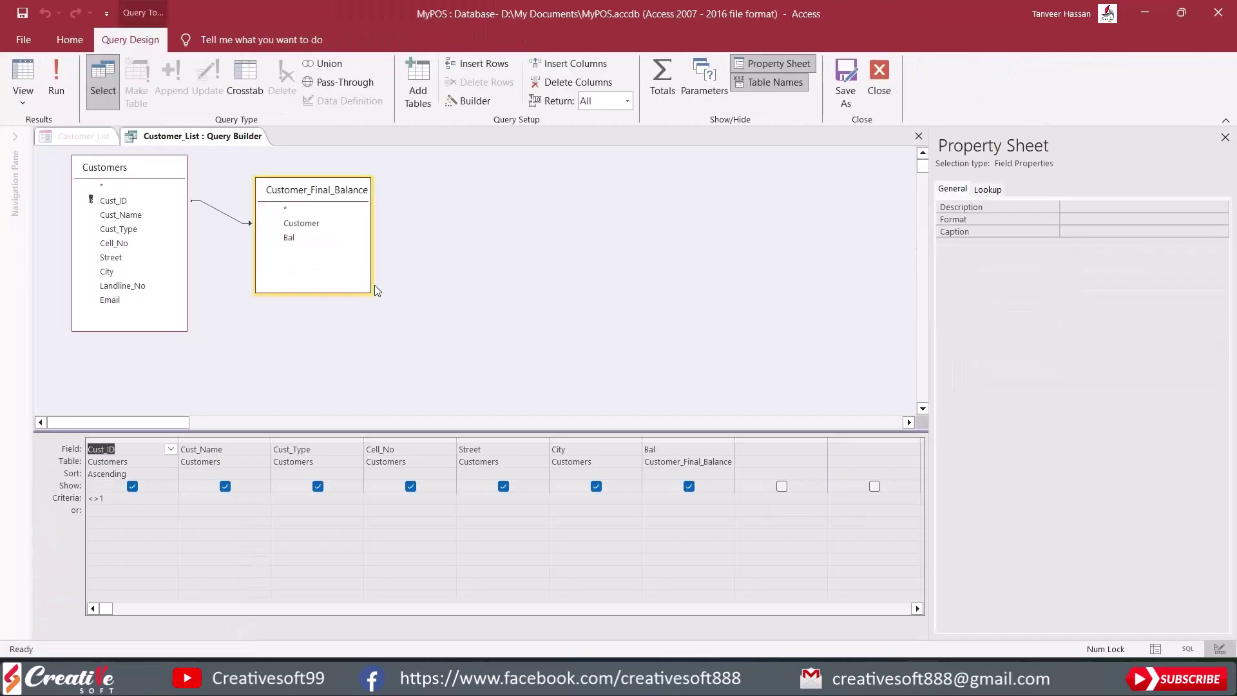
Fit the query grid columns from Cust_ID to Bal to their contents and widen the empty column after Bal.
double_click(176, 440)
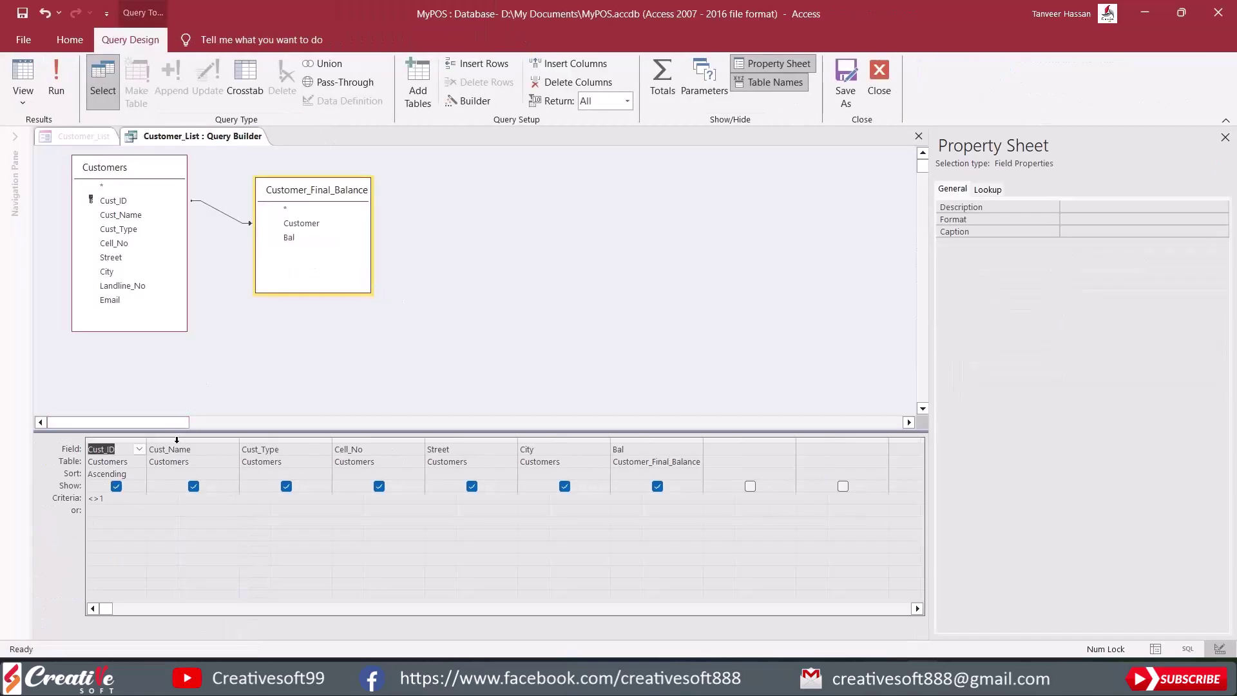
double_click(239, 440)
double_click(303, 440)
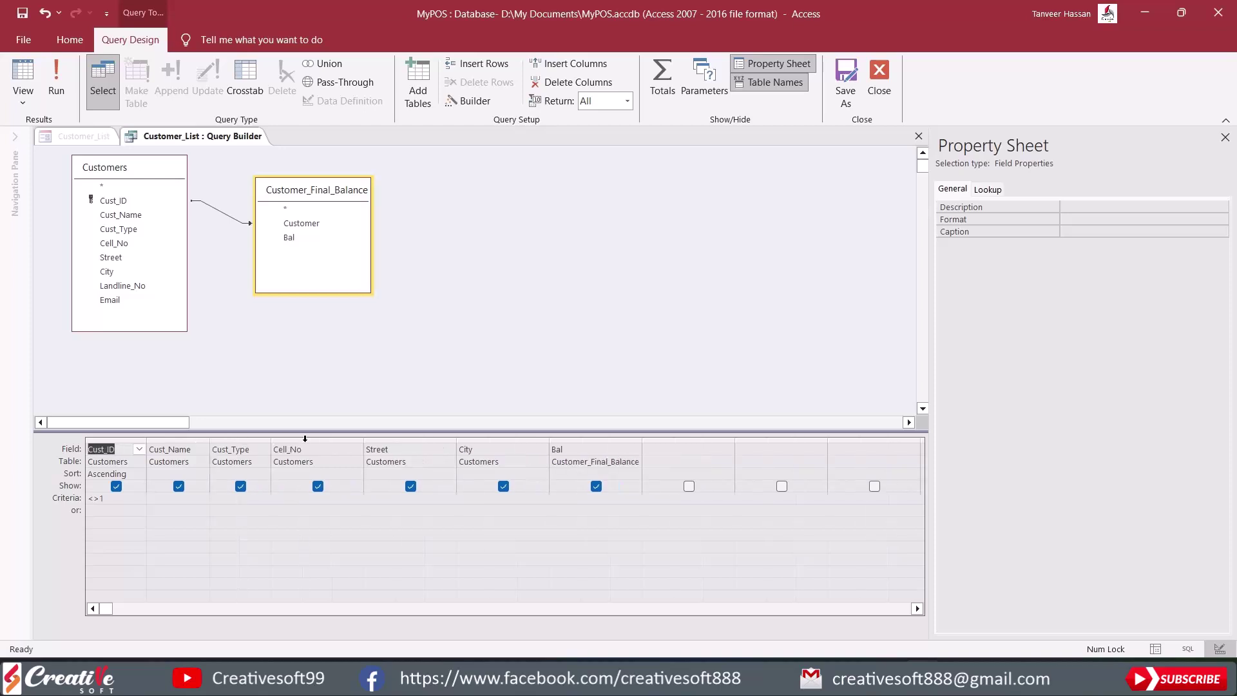
double_click(364, 441)
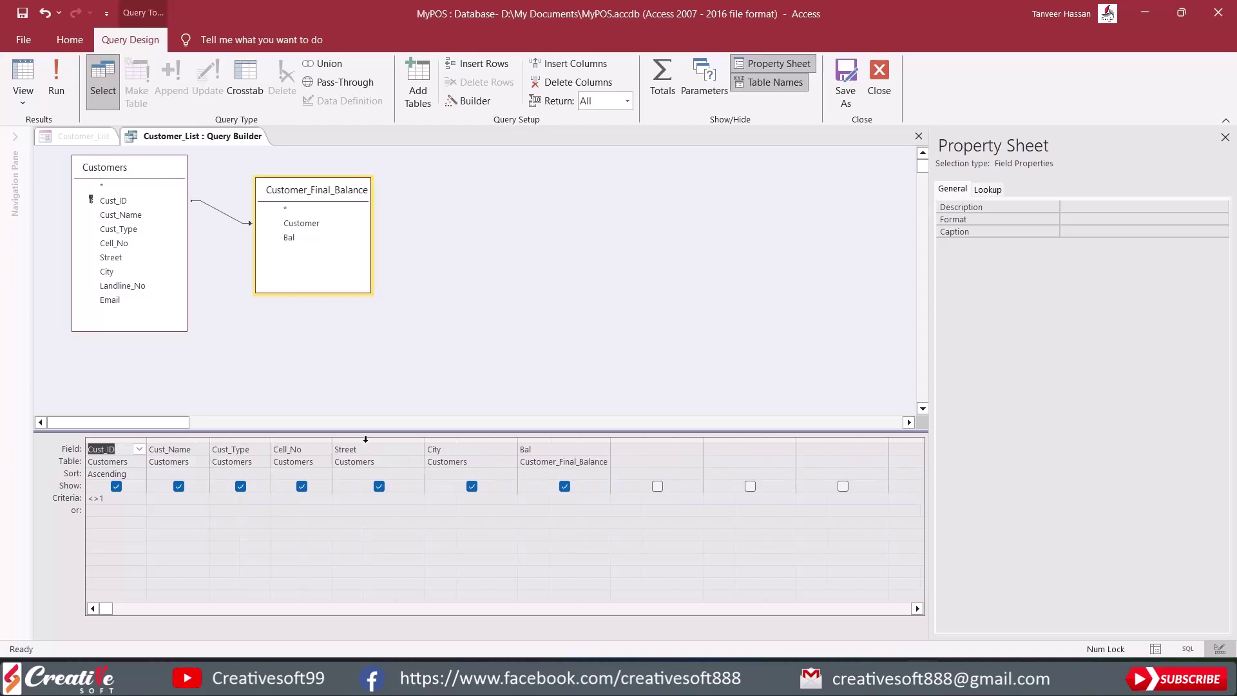
double_click(425, 440)
double_click(486, 440)
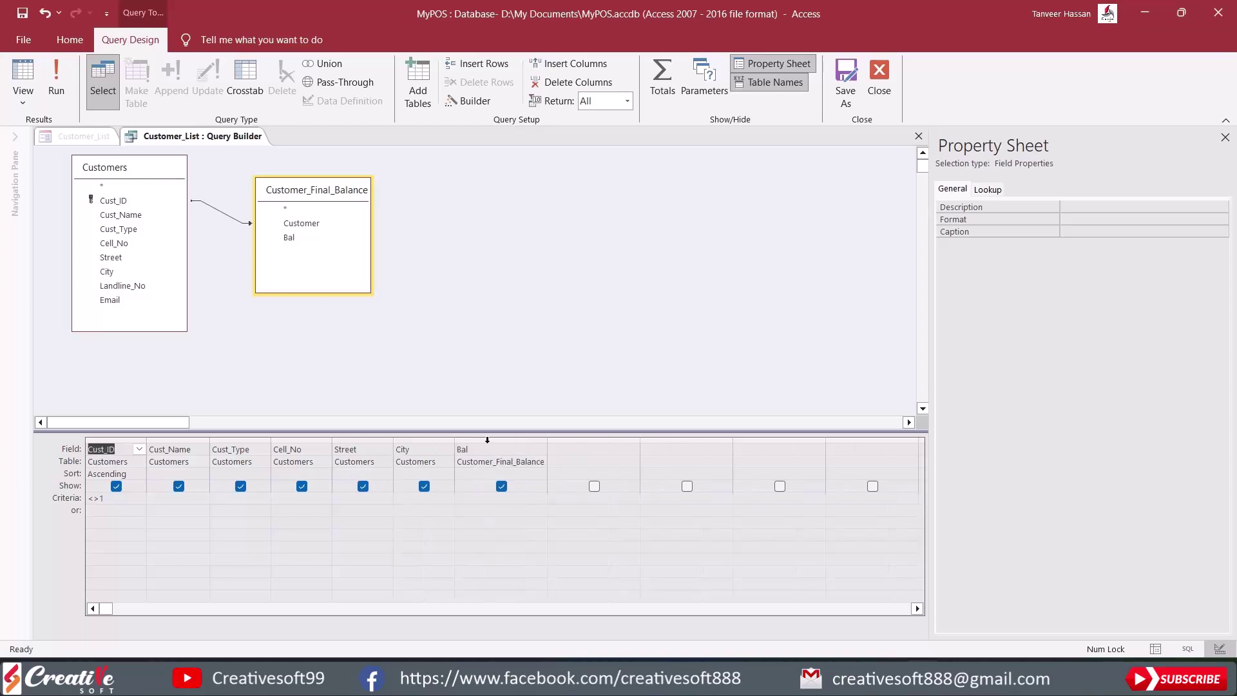
double_click(548, 441)
drag(655, 440, 874, 439)
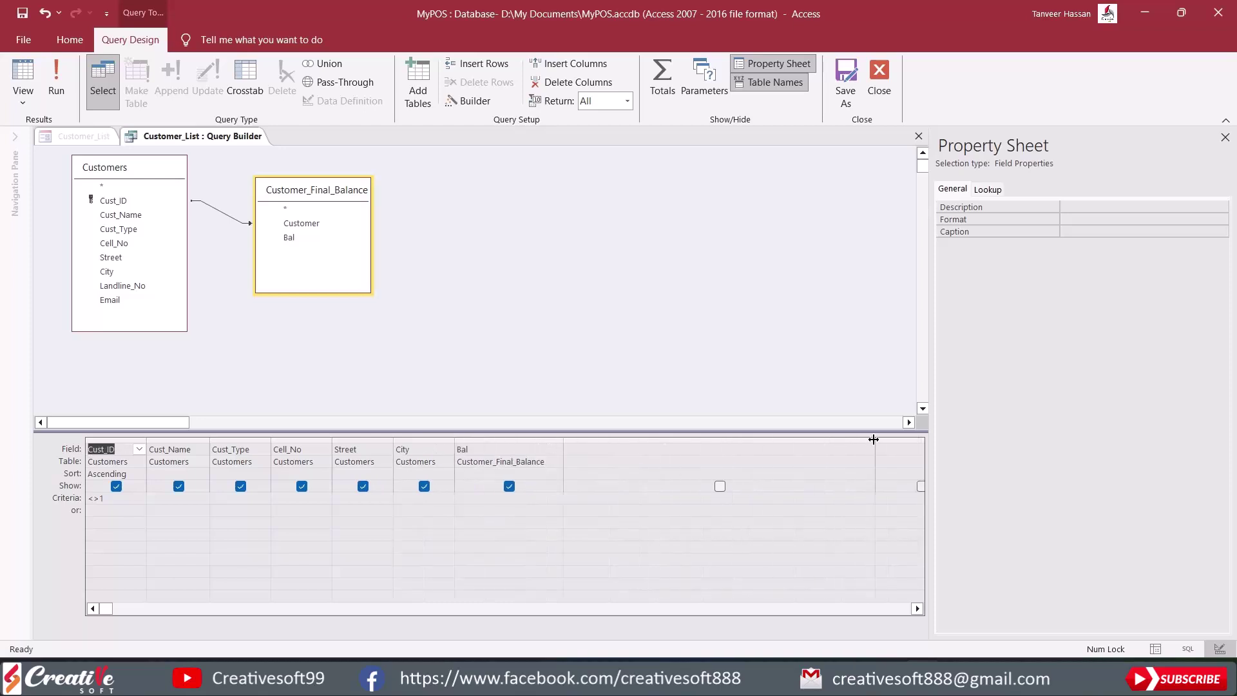
Add a calculated field Search: Cust_Name&Cell_No&Street&City to the Customer_List query, then close the Query Builder and save the changes.
click(622, 449)
text(Search:)
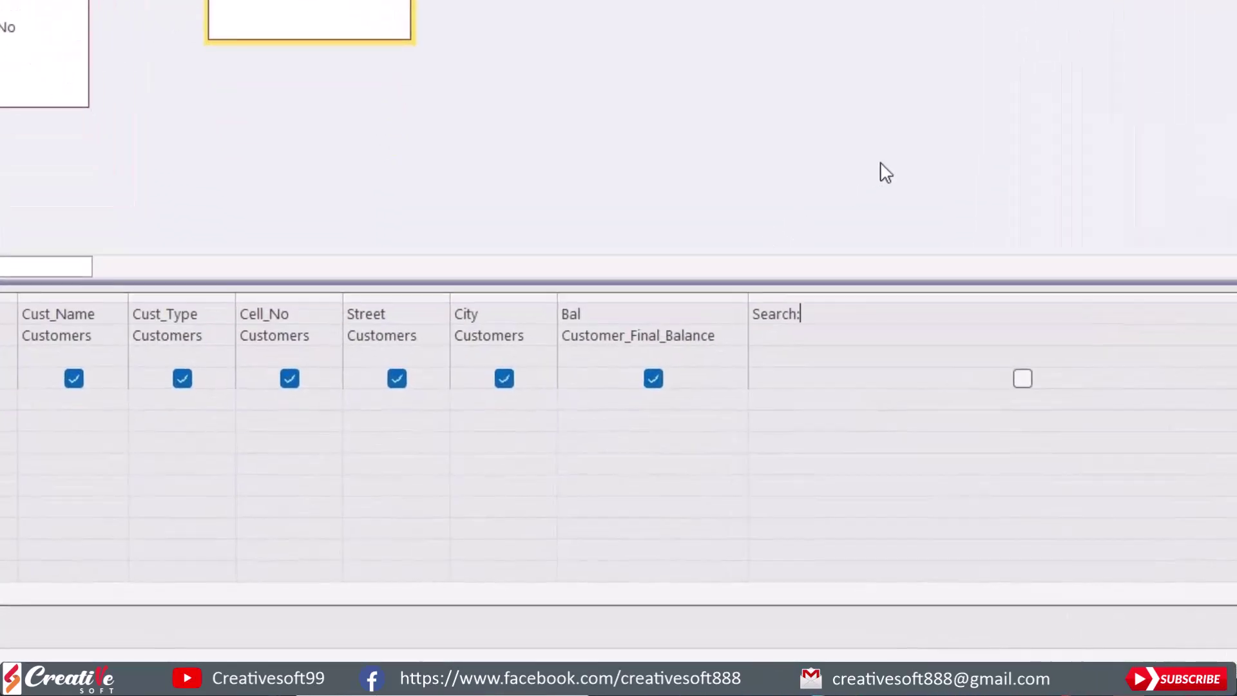
text(Cust_Name&)
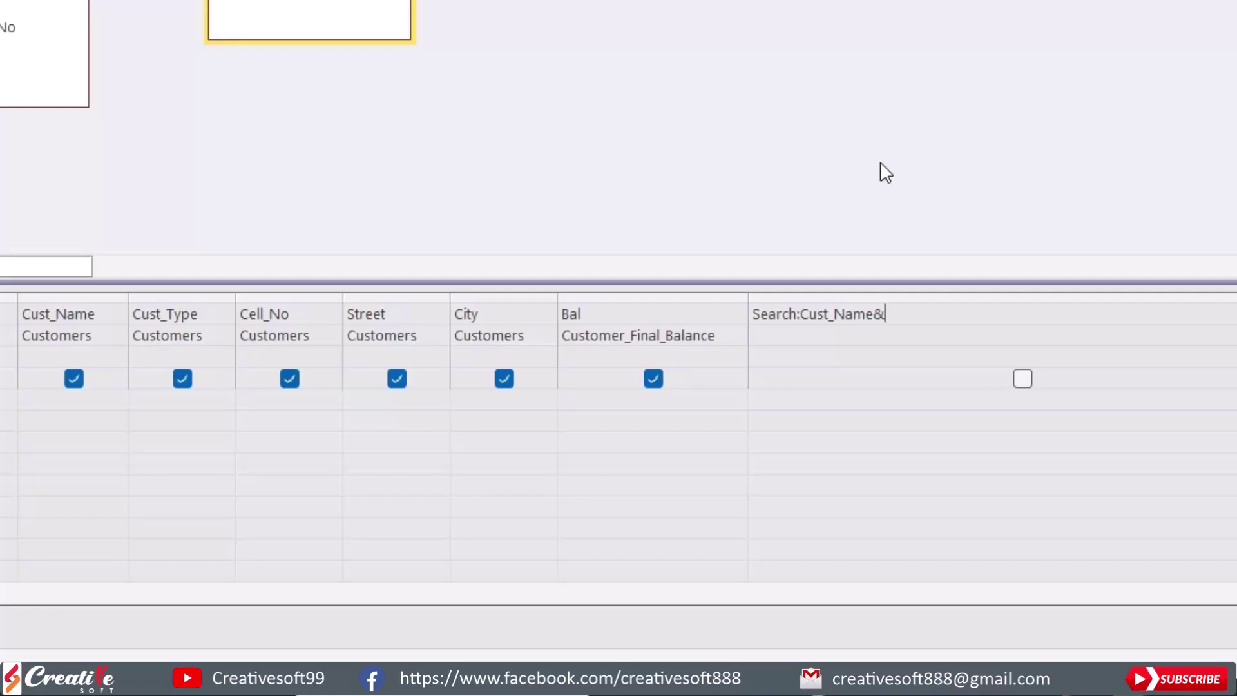
text(Cell_No&Street&City)
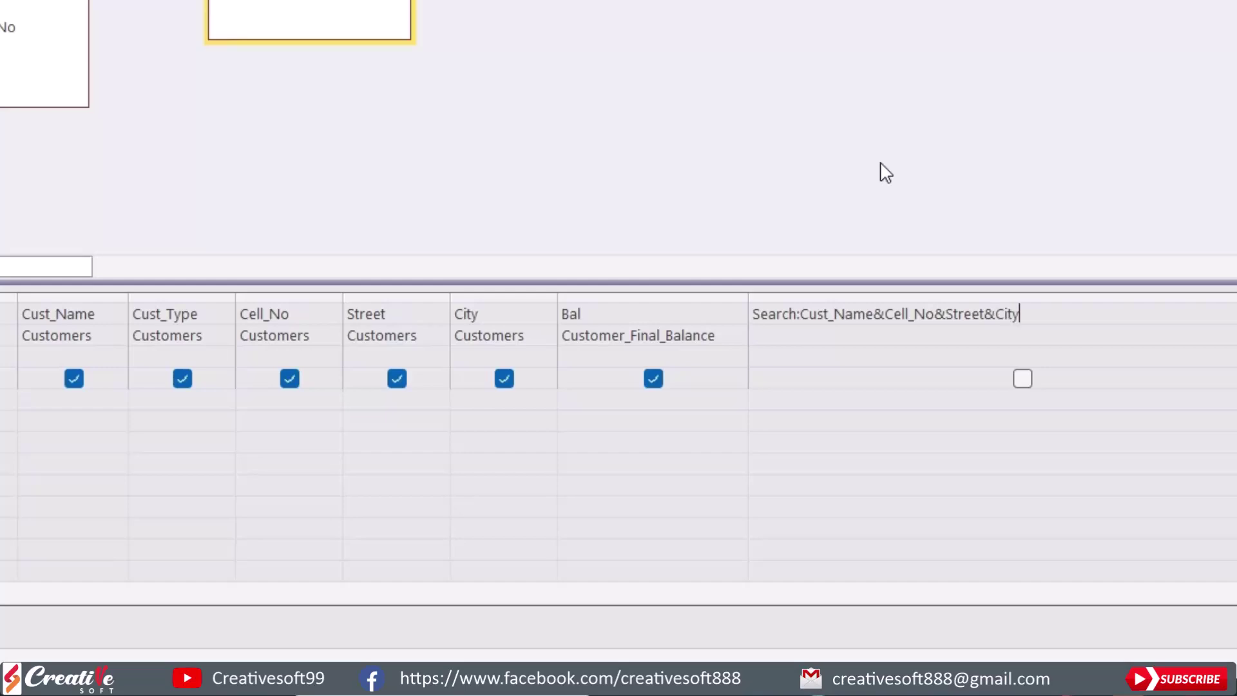
click(850, 426)
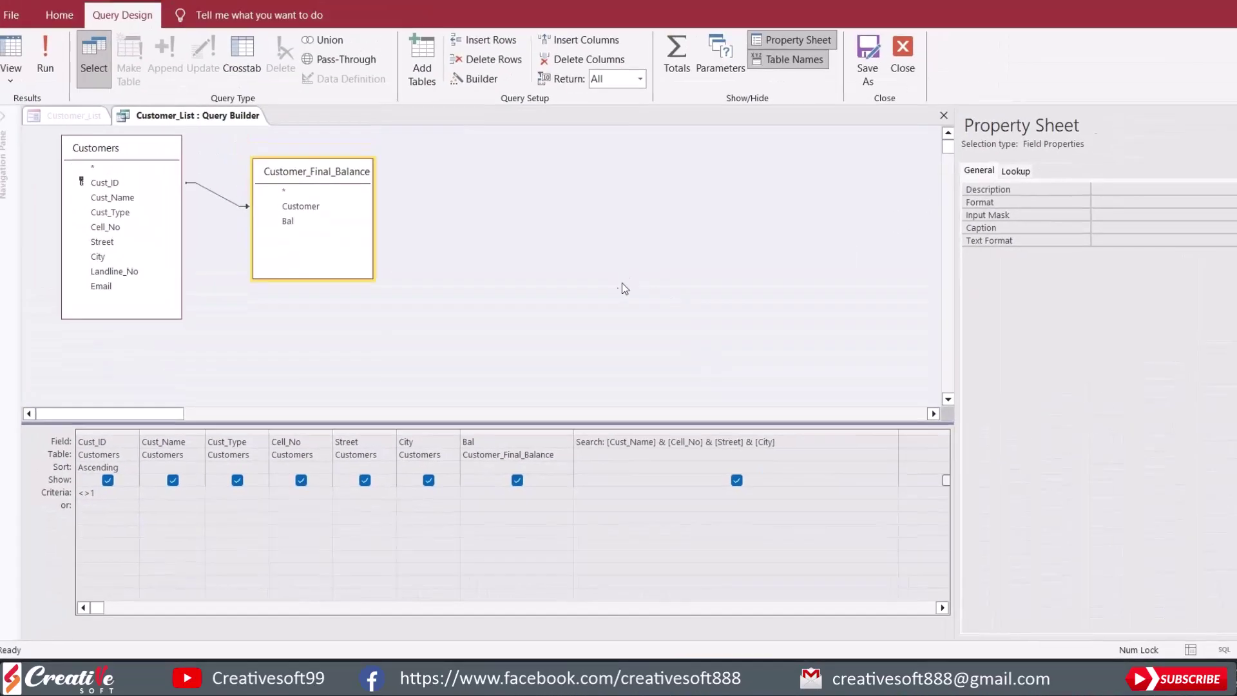
click(919, 137)
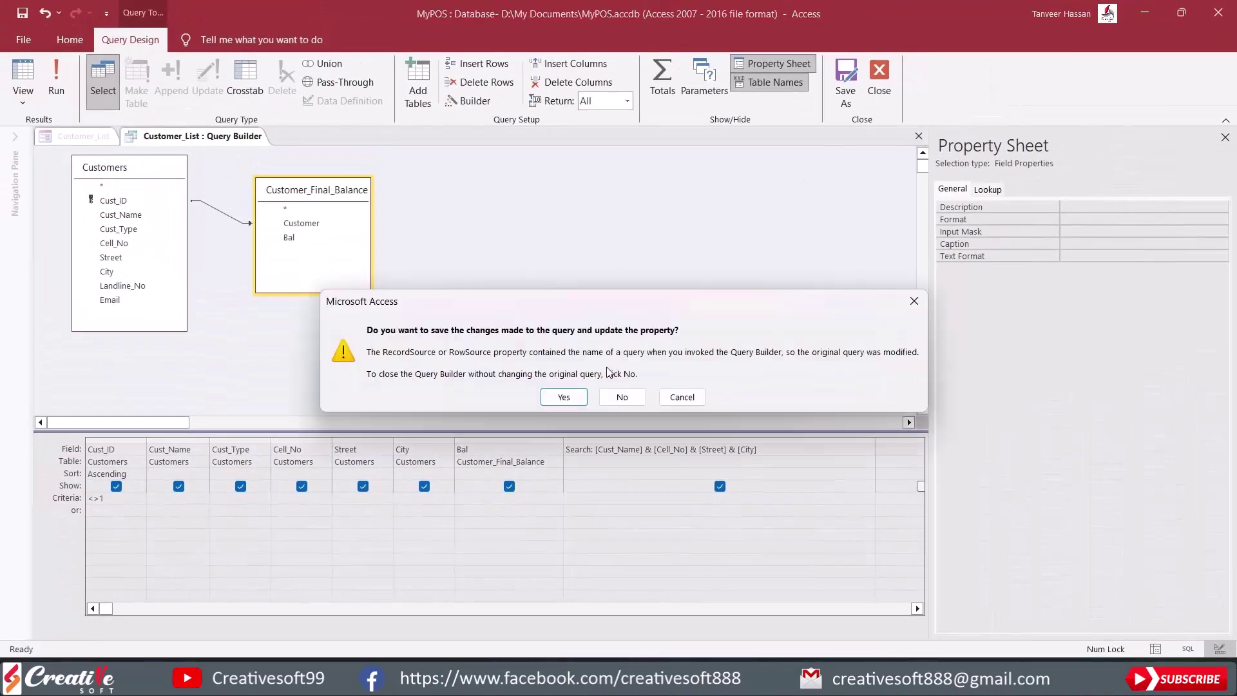
click(563, 395)
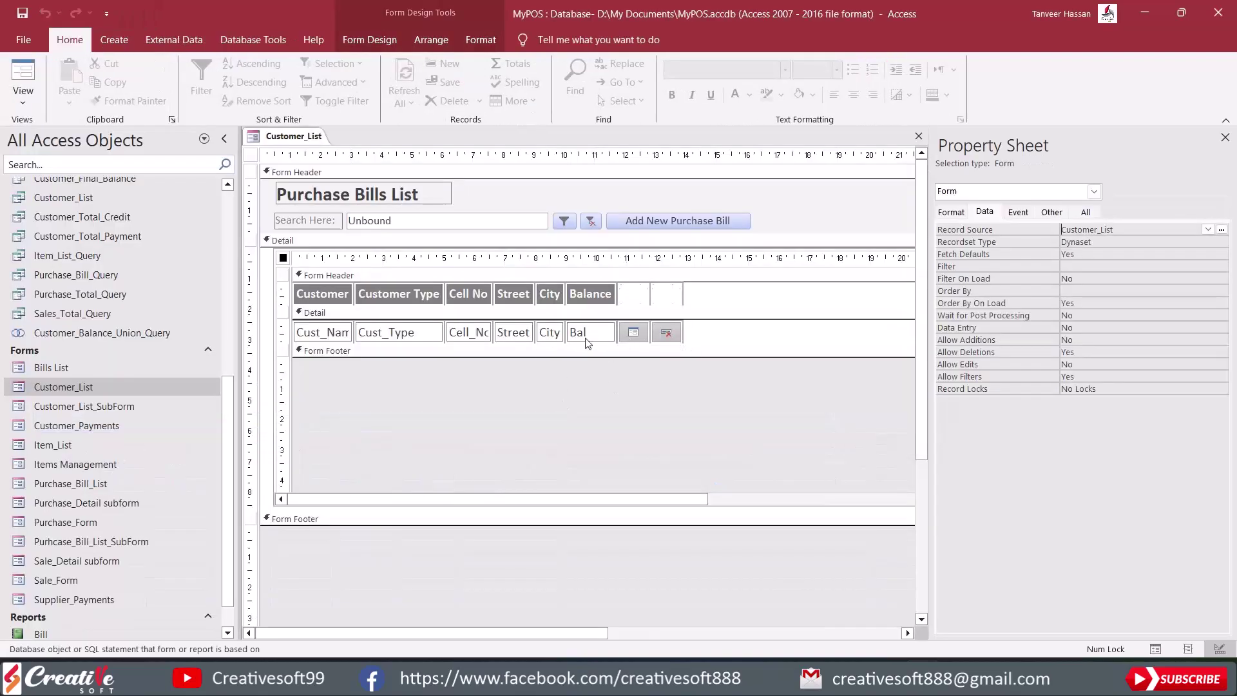
Test the search filter in Form View with the customer's name, reset it, and return to Design View.
click(24, 74)
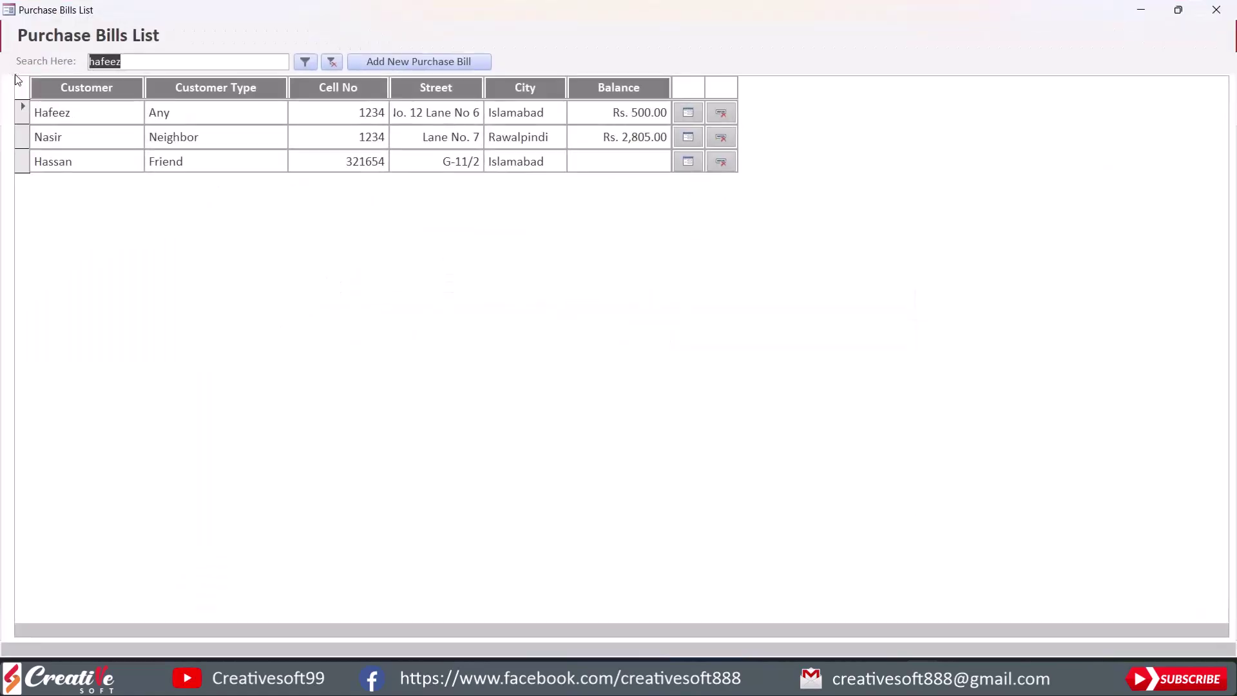
click(127, 64)
click(306, 61)
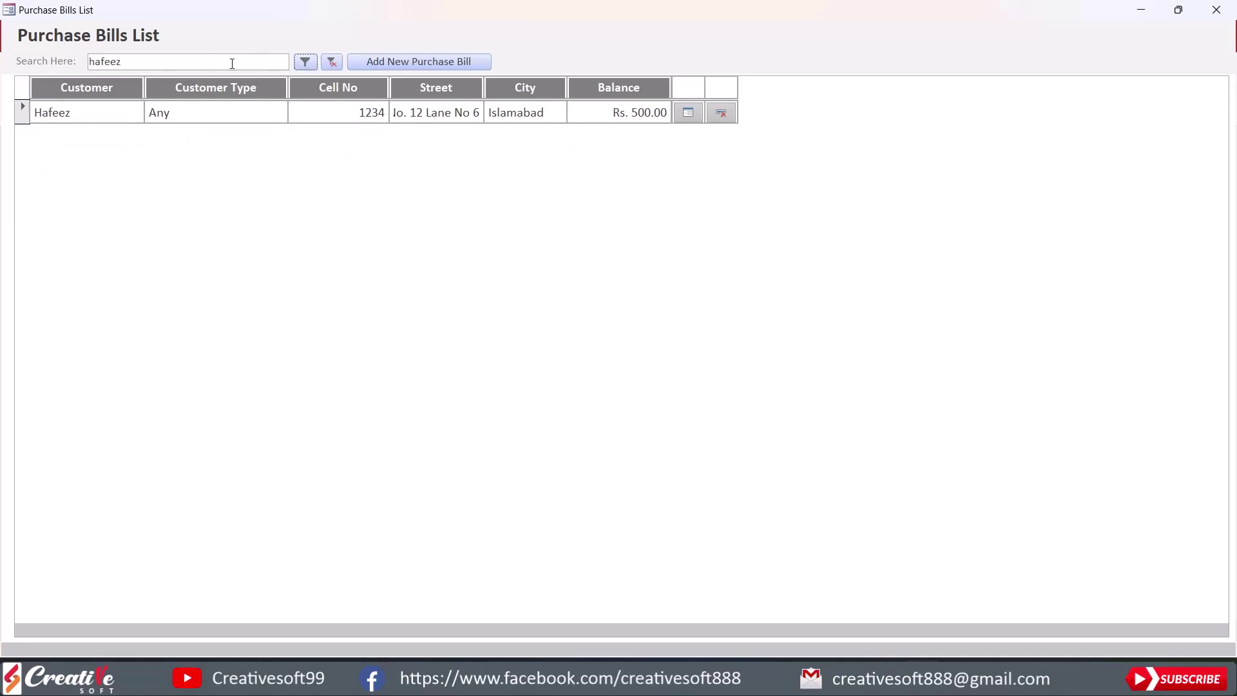
click(332, 63)
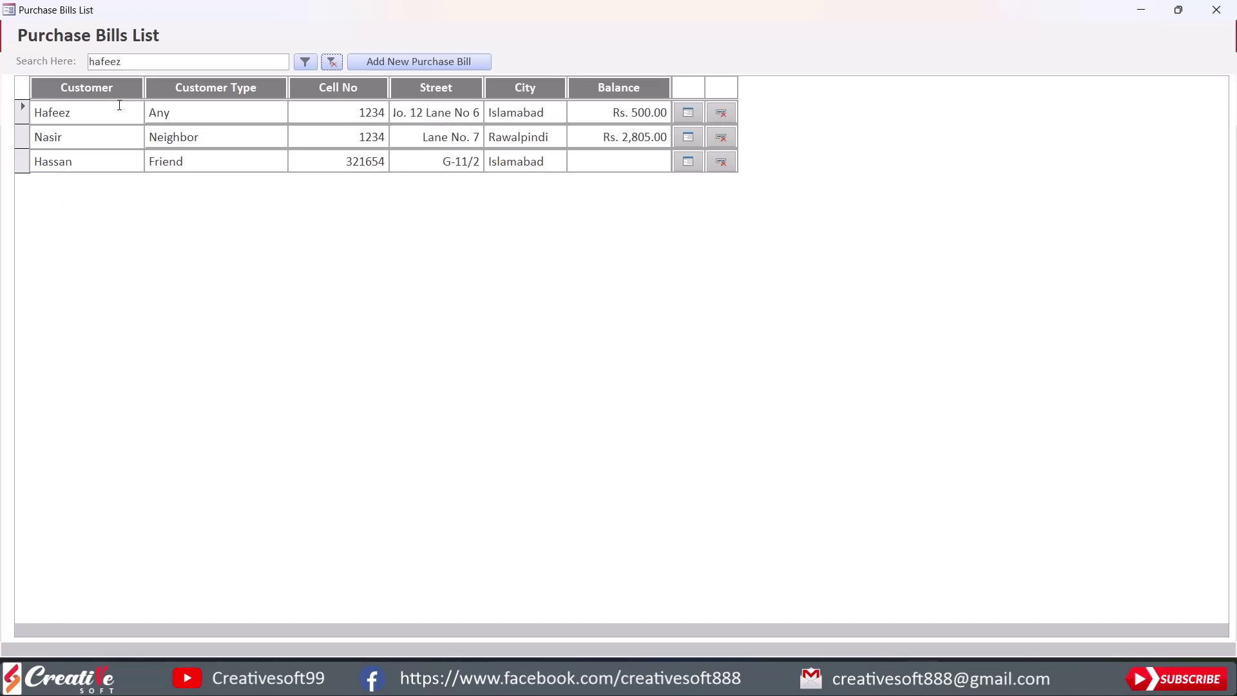
right_click(754, 29)
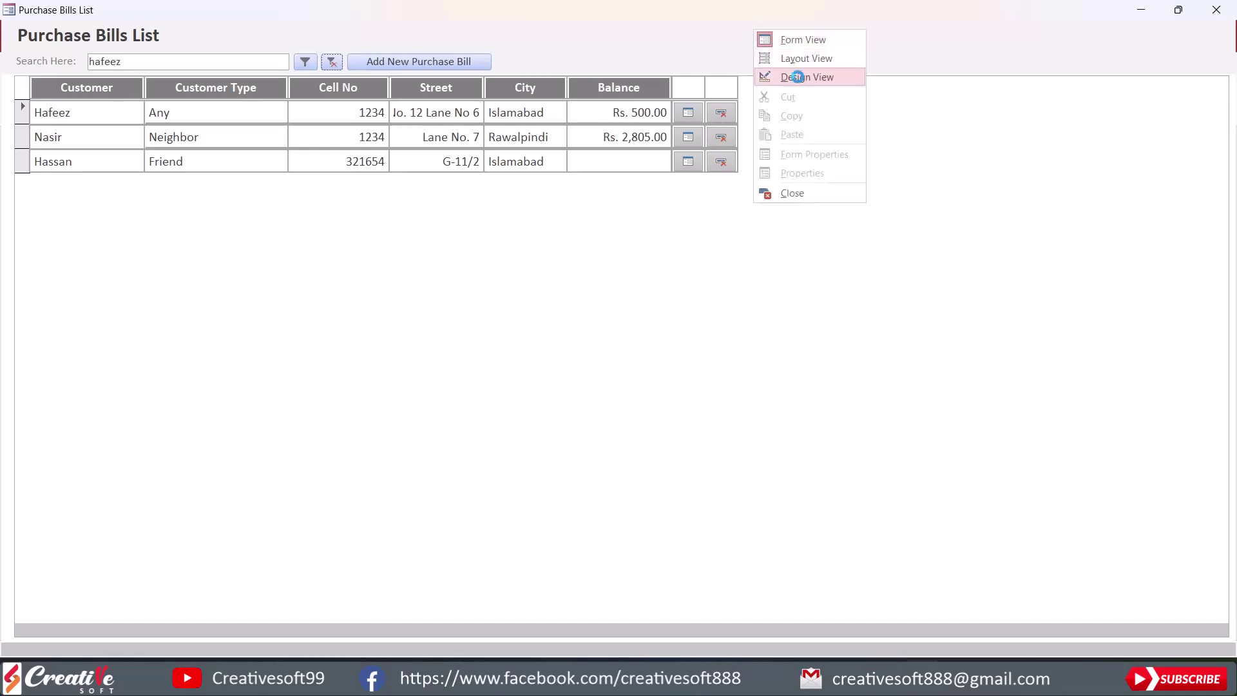
click(798, 77)
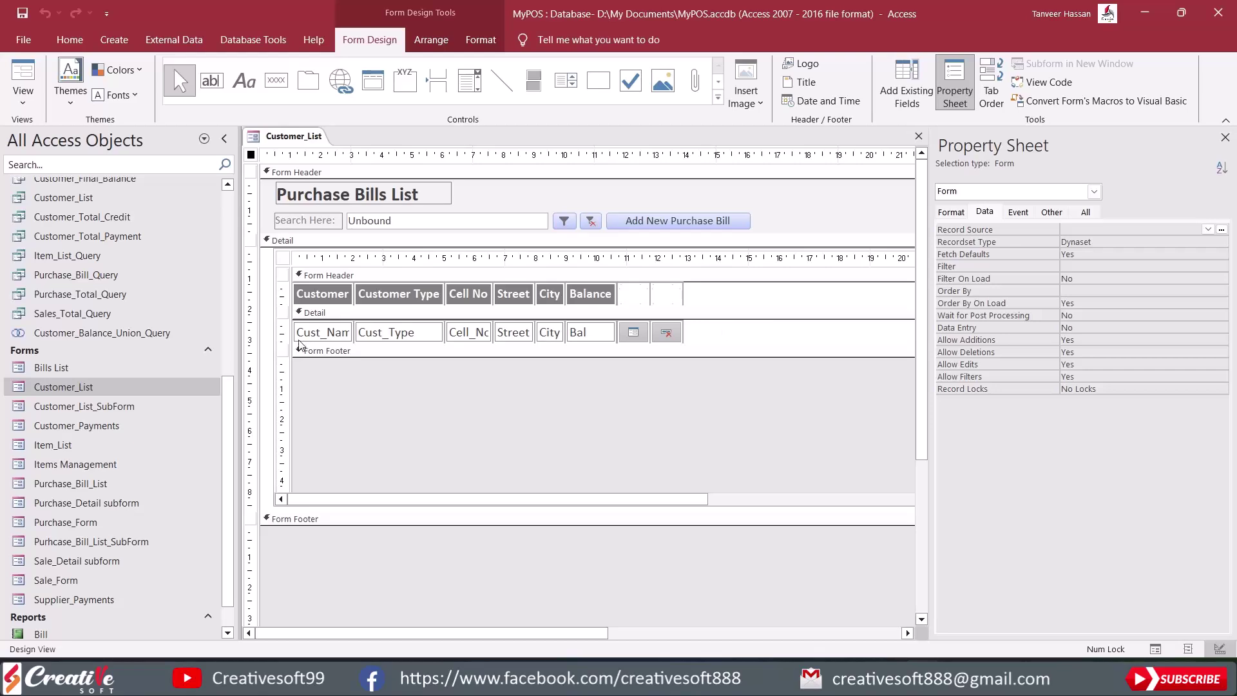
Set the anchoring of the subform's Cust_Name text box to Stretch Across Top.
click(325, 333)
click(331, 332)
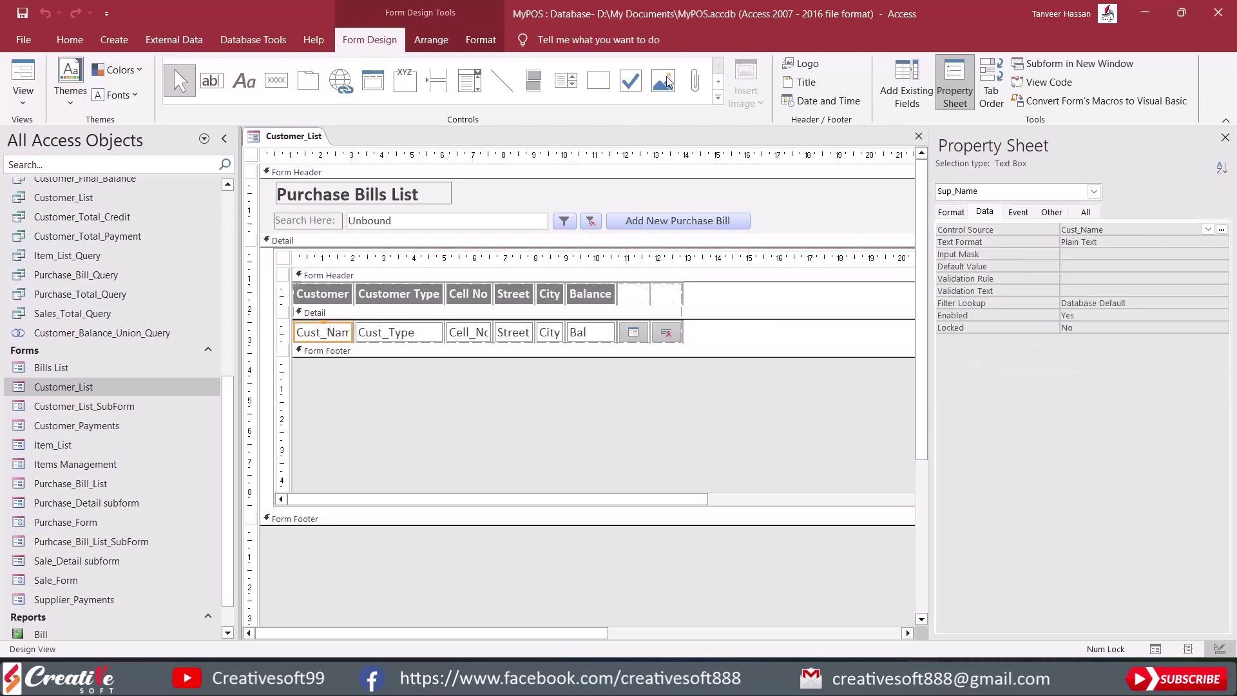
click(431, 39)
click(741, 83)
click(918, 132)
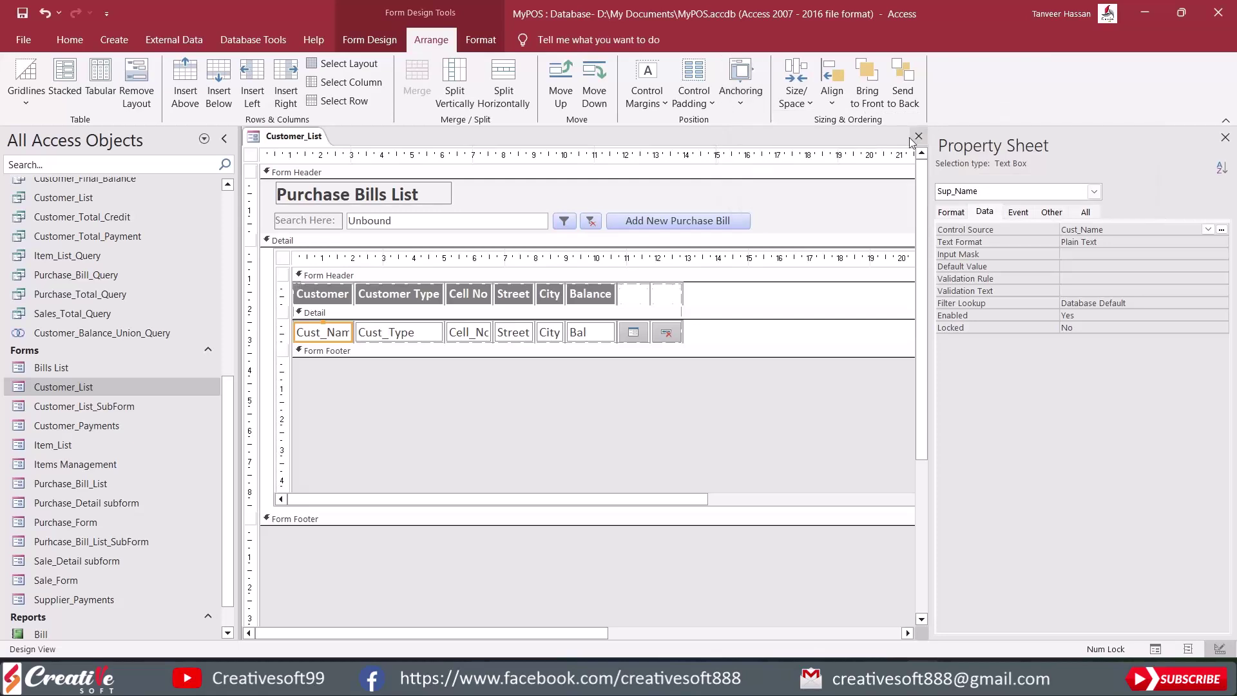
Anchor the Customer_List_SubForm control with Stretch Down and Across.
click(281, 257)
click(273, 261)
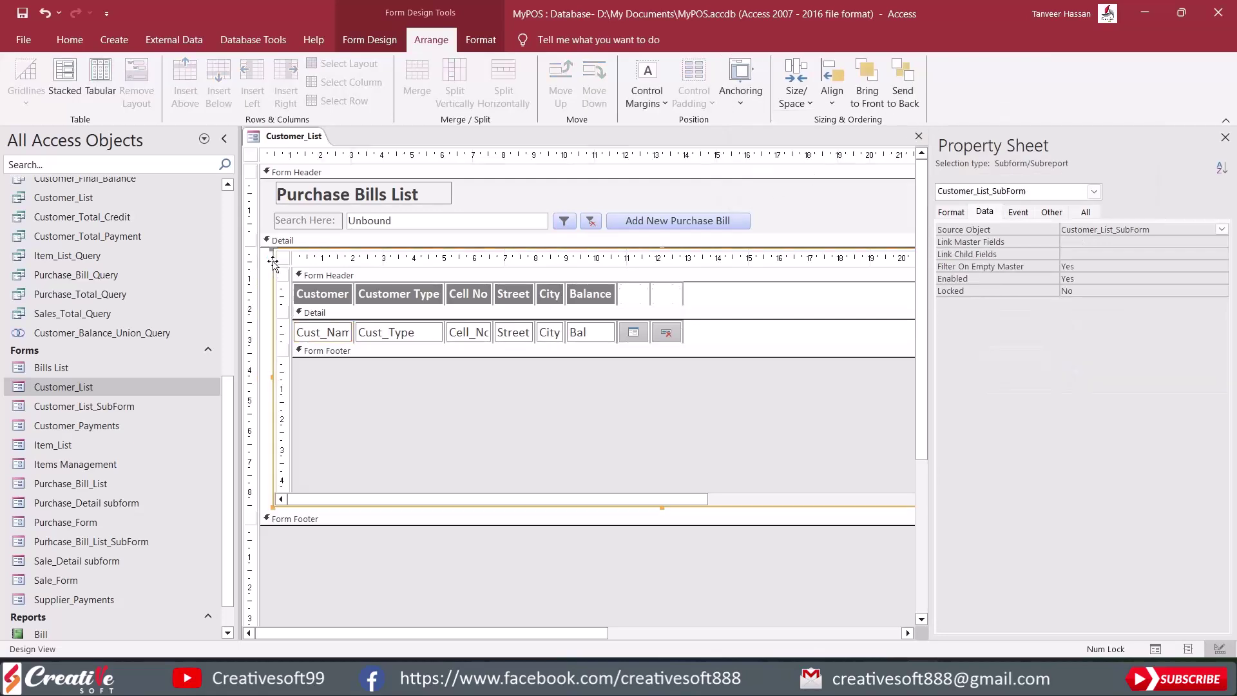
click(723, 97)
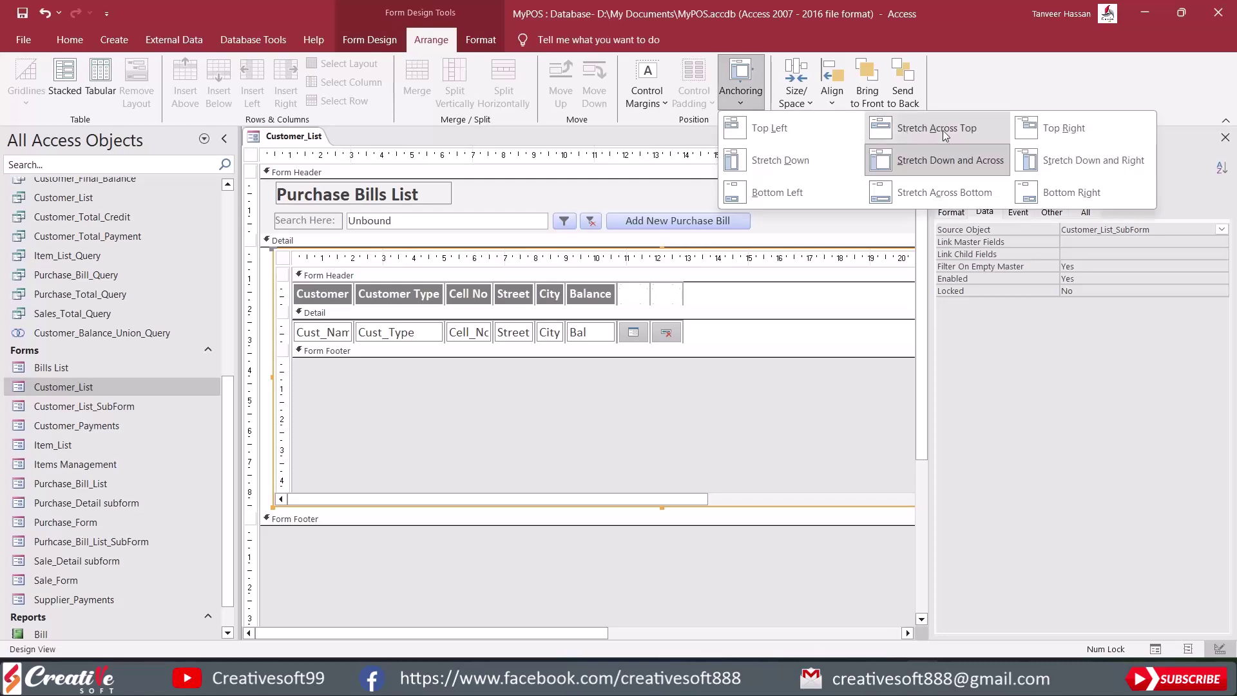
click(949, 161)
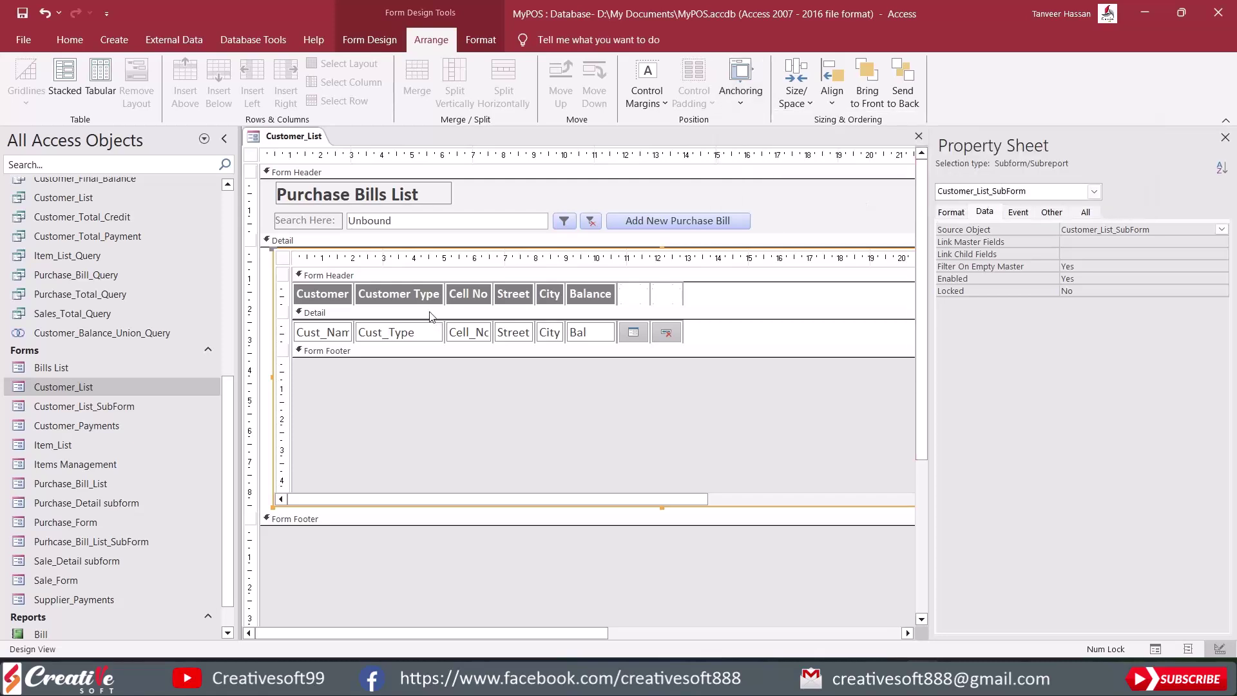
Anchor the Cust_Name, Cust_Type and Cell_No text boxes in the subform with Stretch Across Top.
click(322, 332)
click(734, 97)
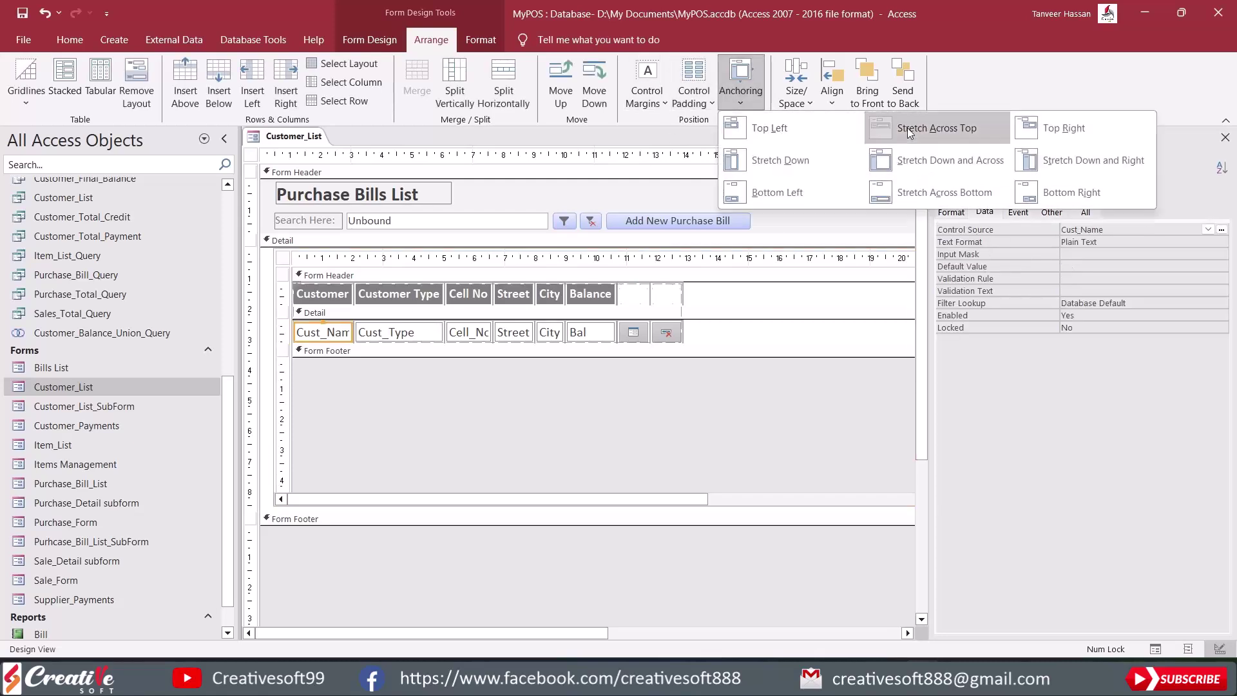
click(907, 127)
click(394, 335)
click(741, 83)
click(882, 126)
click(486, 333)
click(742, 95)
click(867, 130)
Anchor the Street, City and Bal text boxes in the subform with Stretch Across Top.
click(515, 334)
click(741, 90)
click(903, 125)
click(542, 335)
click(741, 90)
click(896, 121)
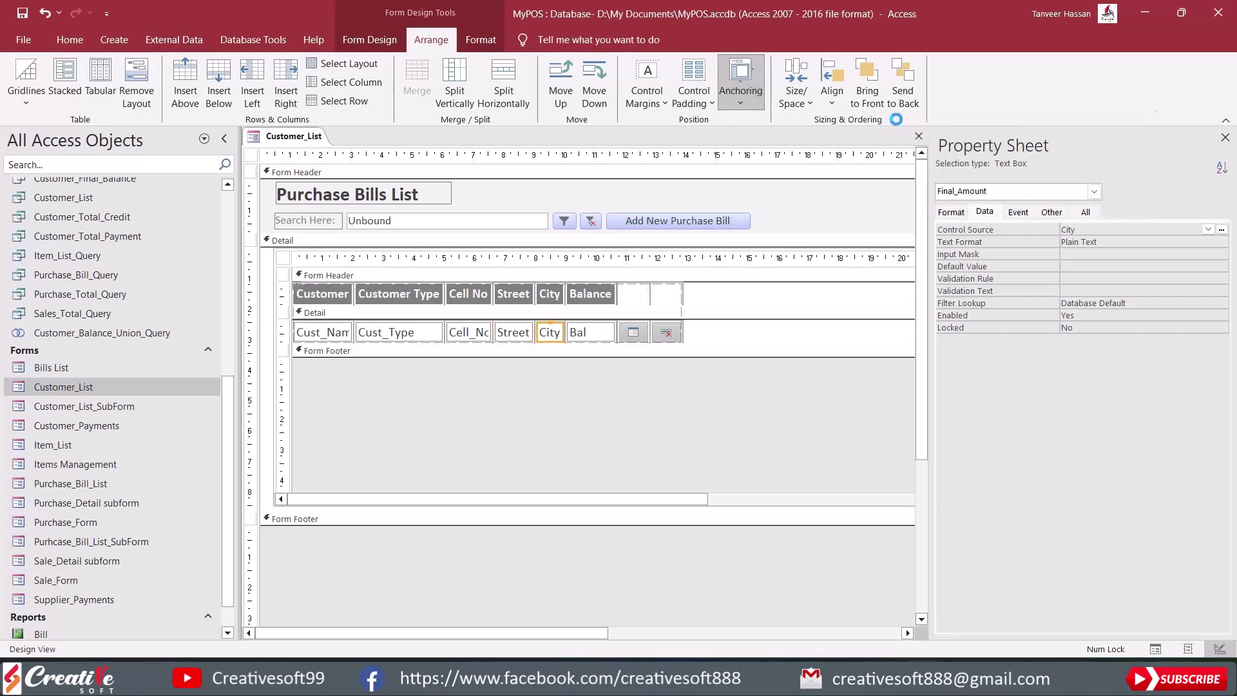
click(598, 335)
click(738, 74)
click(920, 124)
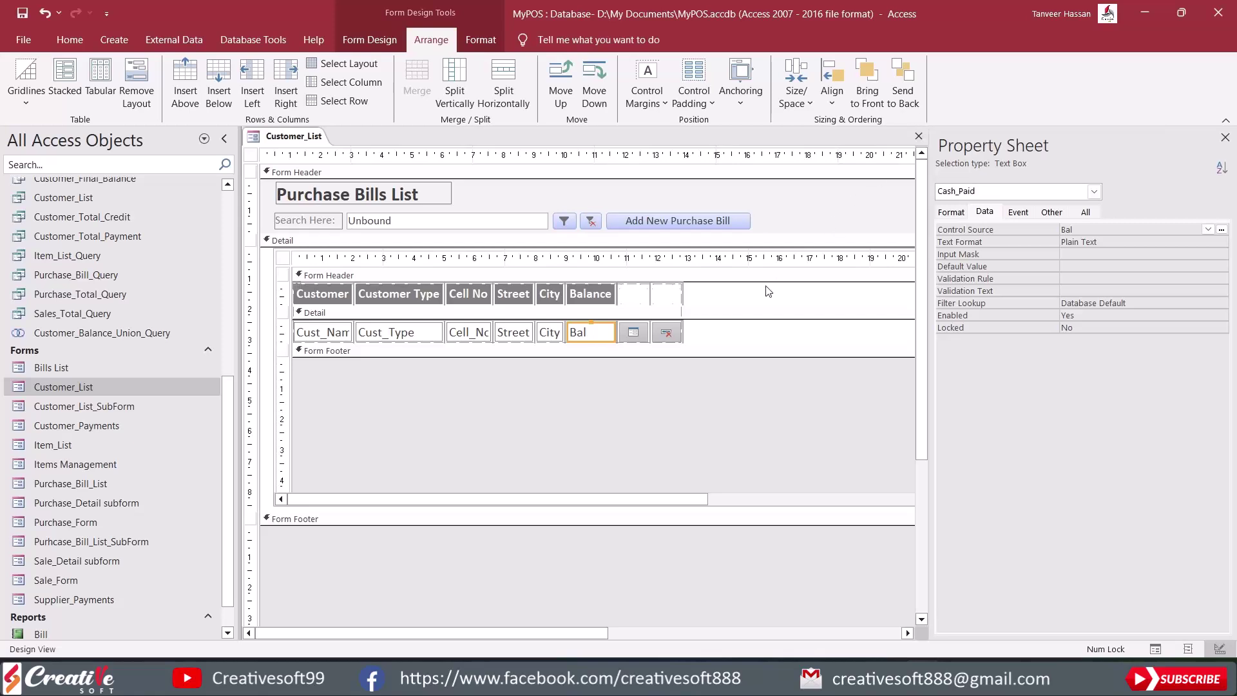
Check the column stretching of the customer list in Form View, then return to Design View.
drag(615, 500, 445, 510)
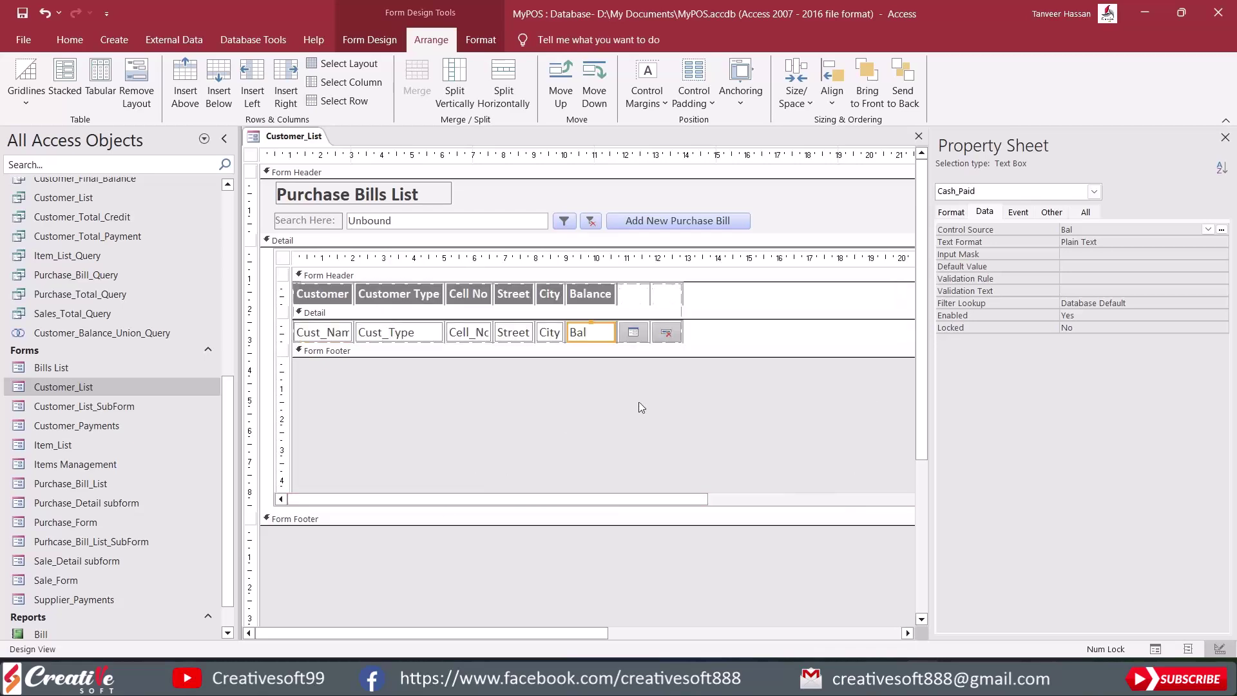
click(369, 39)
click(26, 77)
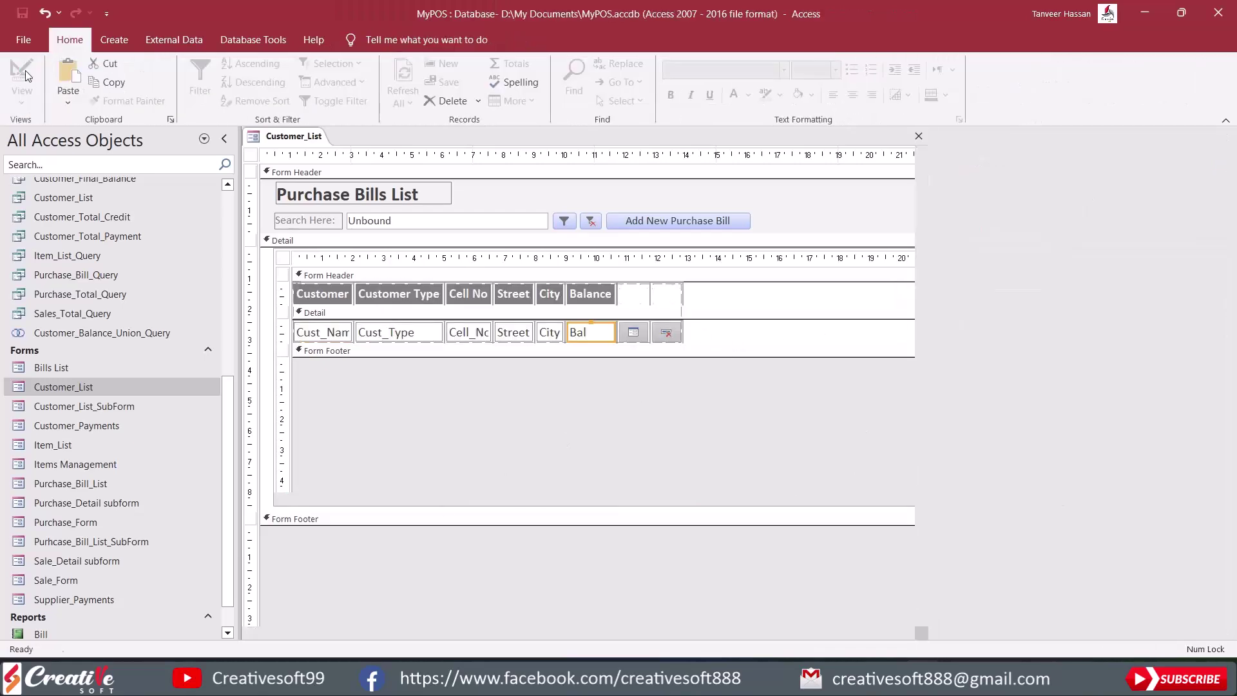
right_click(868, 40)
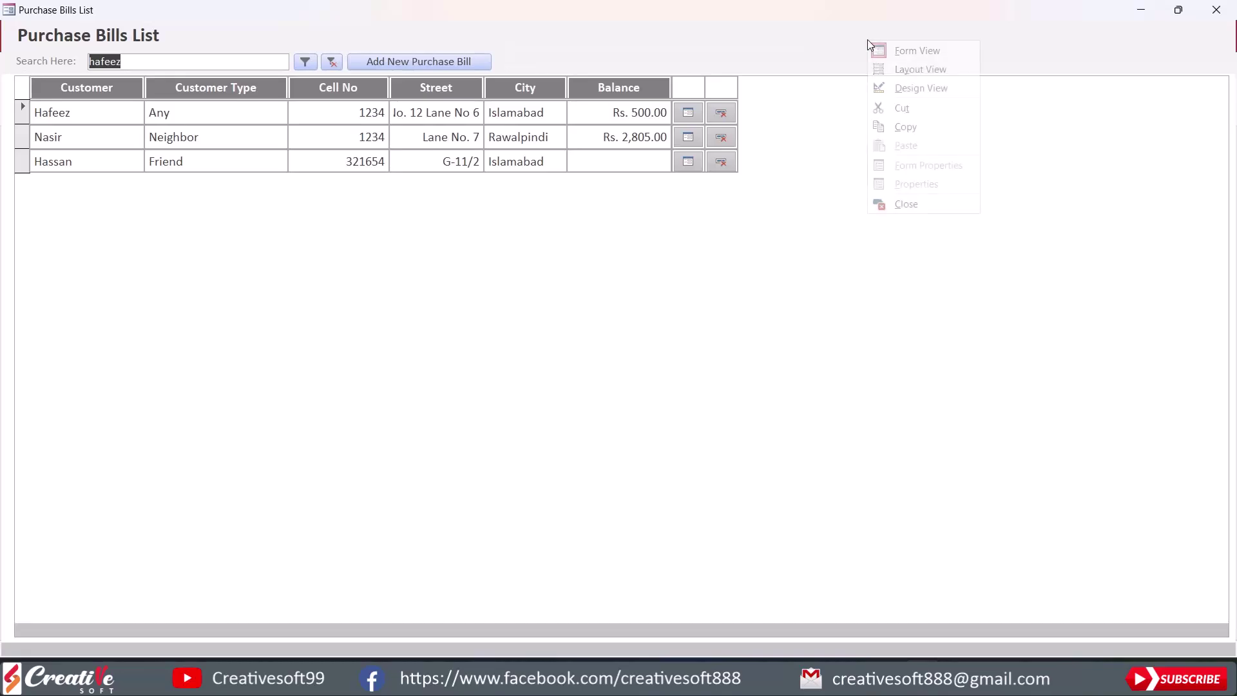
click(903, 94)
Hide the Property Sheet, narrow the subform's layout to its last column, and narrow the subform control and main form to about the 16 ruler mark.
drag(561, 500, 446, 506)
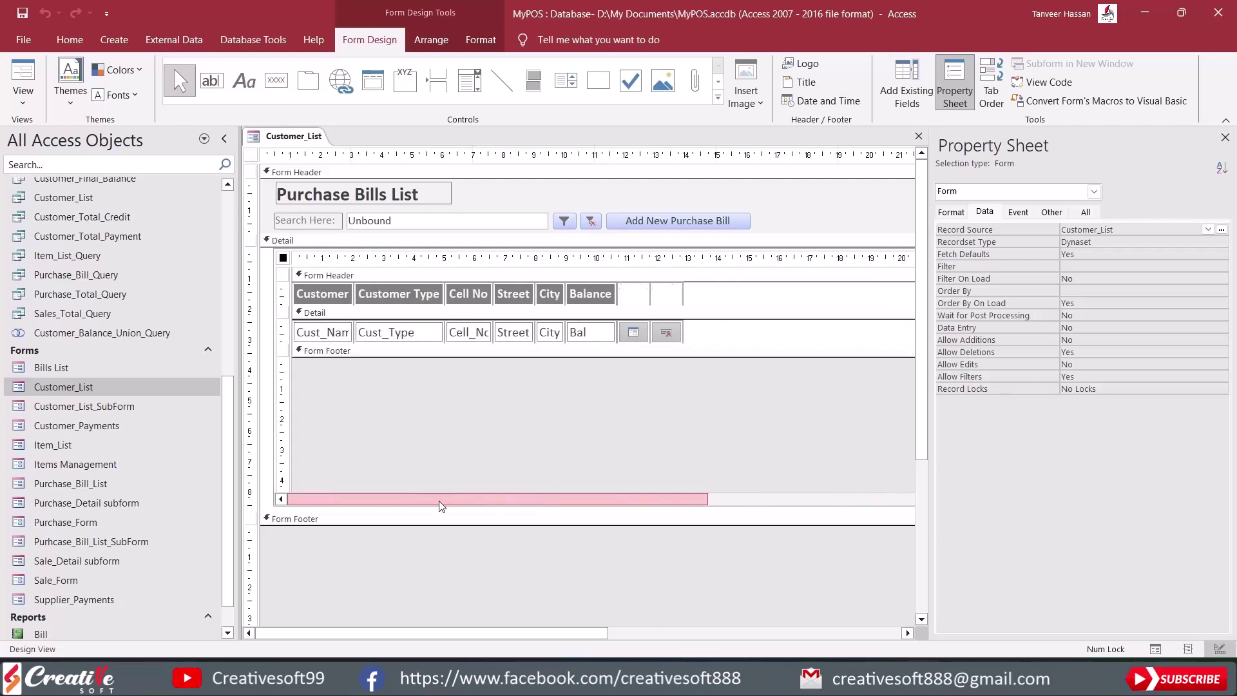
key(F4)
drag(600, 505, 779, 504)
drag(948, 332, 451, 332)
click(1052, 375)
drag(1051, 375, 755, 385)
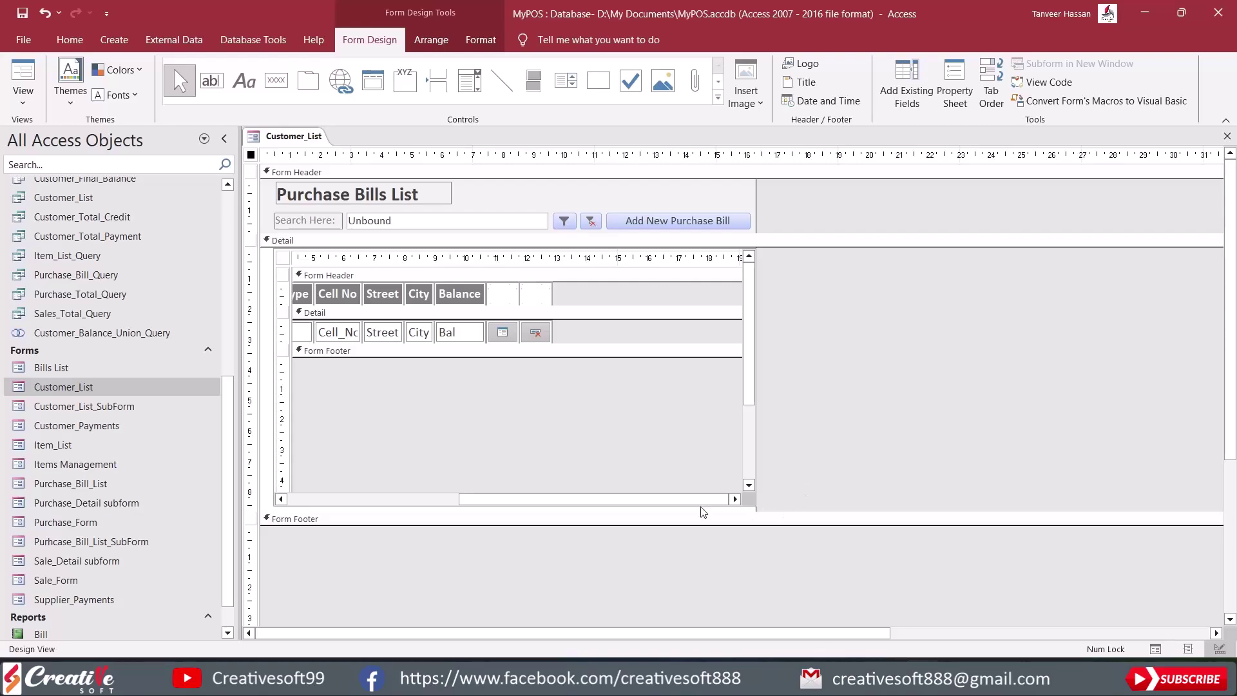
Check the narrowed form's column widths in Form View and go back to Design View.
click(23, 76)
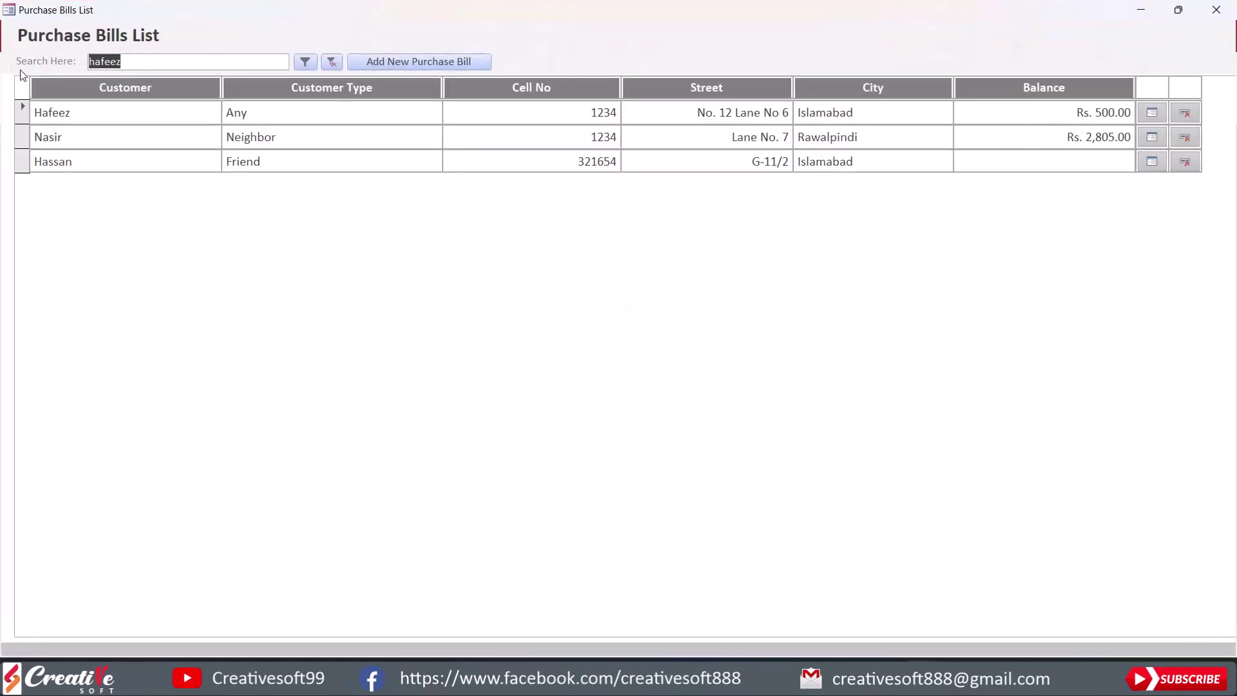
right_click(664, 22)
click(709, 69)
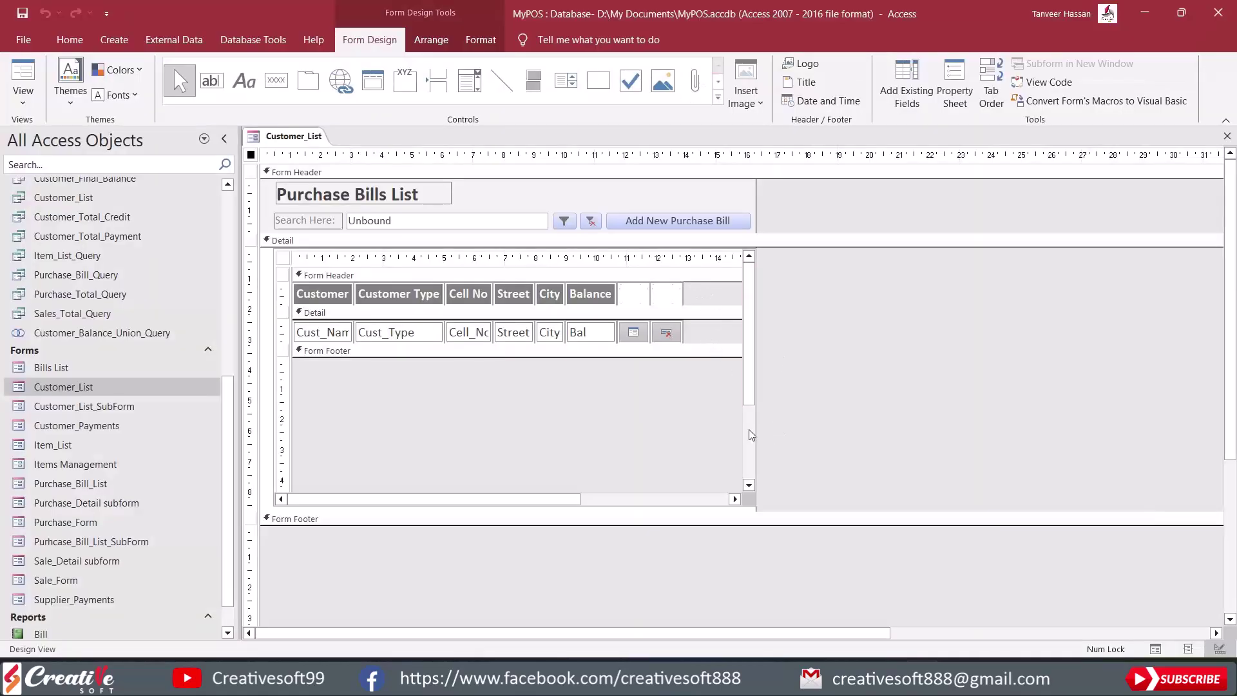
Delete the Add New Purchase Bill button and narrow the subform control and main form to about the 14 ruler mark.
click(683, 220)
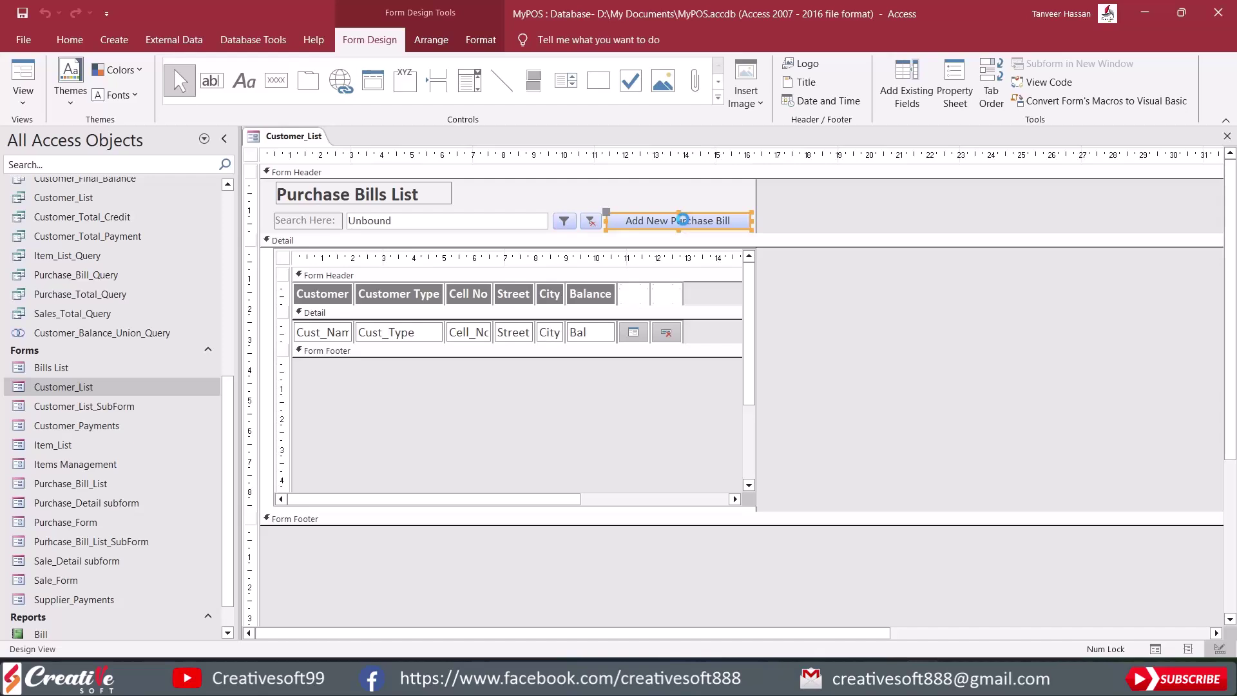
key(Delete)
drag(757, 320, 781, 275)
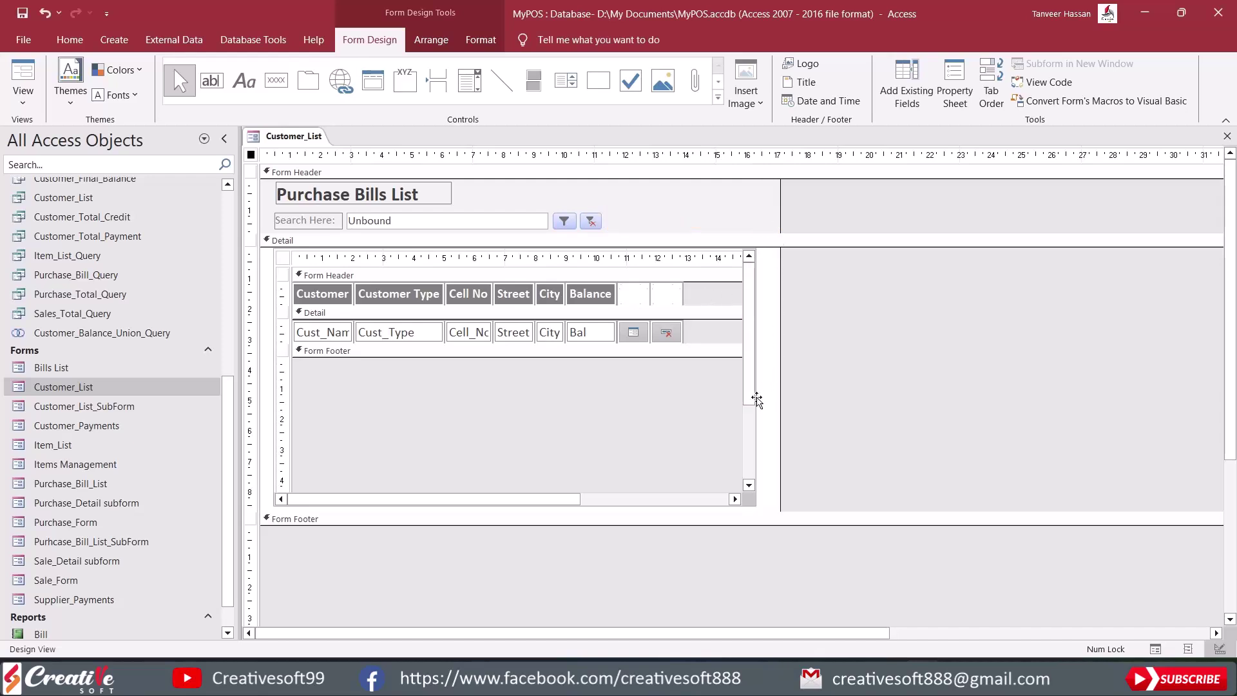
click(757, 378)
drag(757, 377, 702, 380)
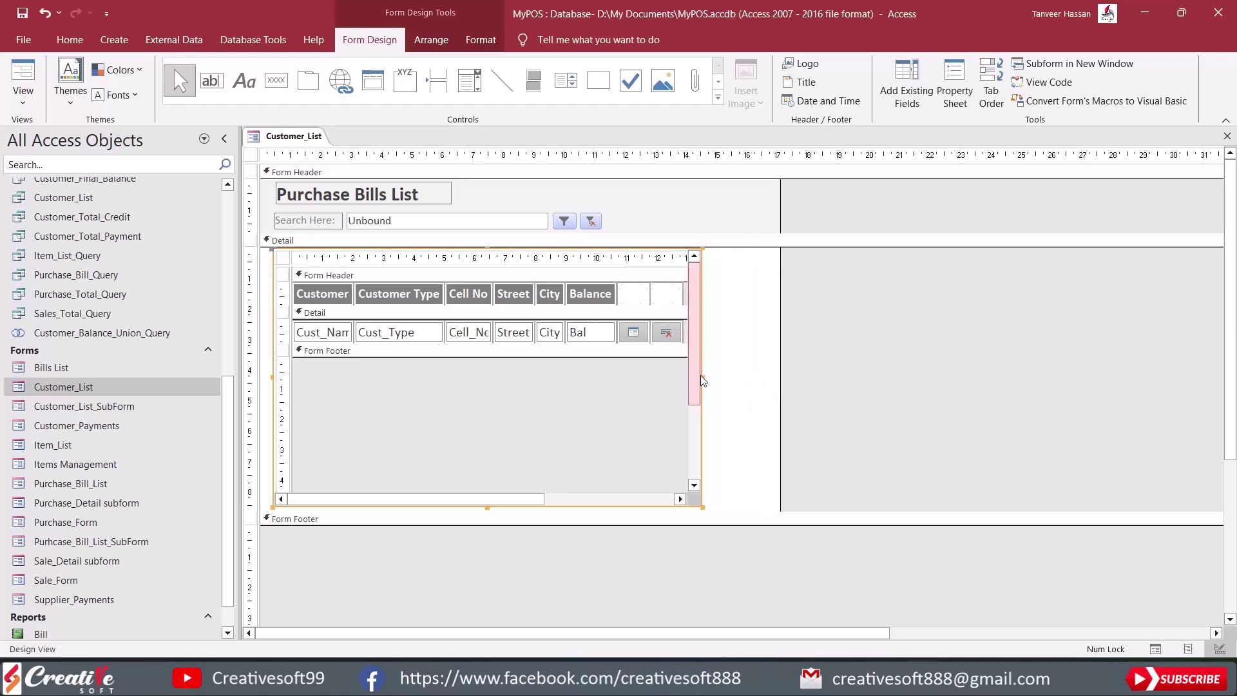
click(734, 374)
drag(781, 357, 714, 361)
Check the list's column widths and text alignment in Form View, then return to Design View.
key(F5)
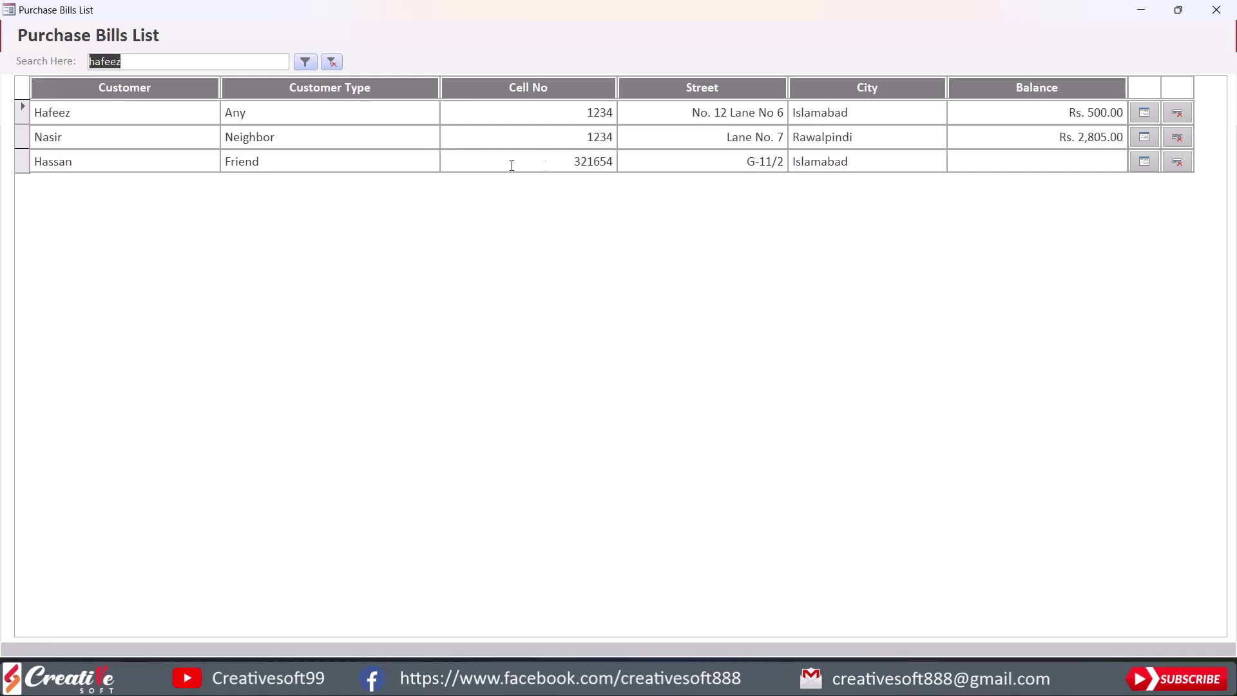
click(785, 108)
click(605, 137)
right_click(651, 31)
click(702, 75)
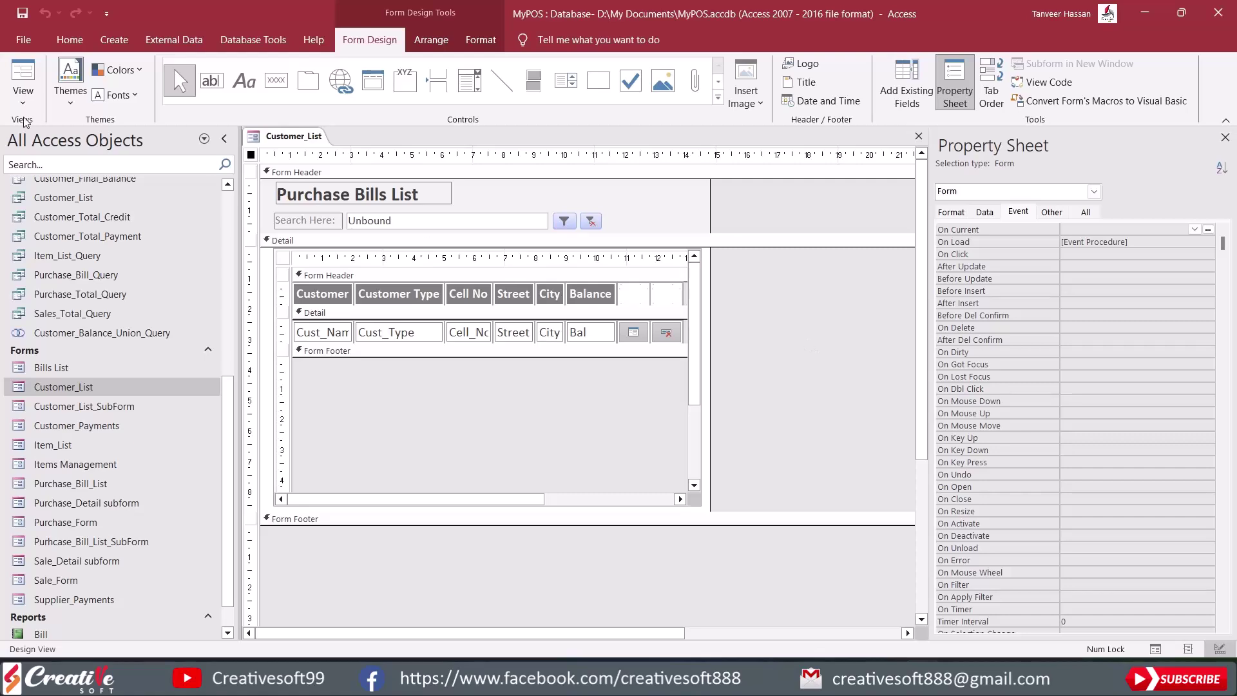
In Layout View, left-align the Street and Cell No columns and center the City column of the subform.
click(23, 96)
click(51, 148)
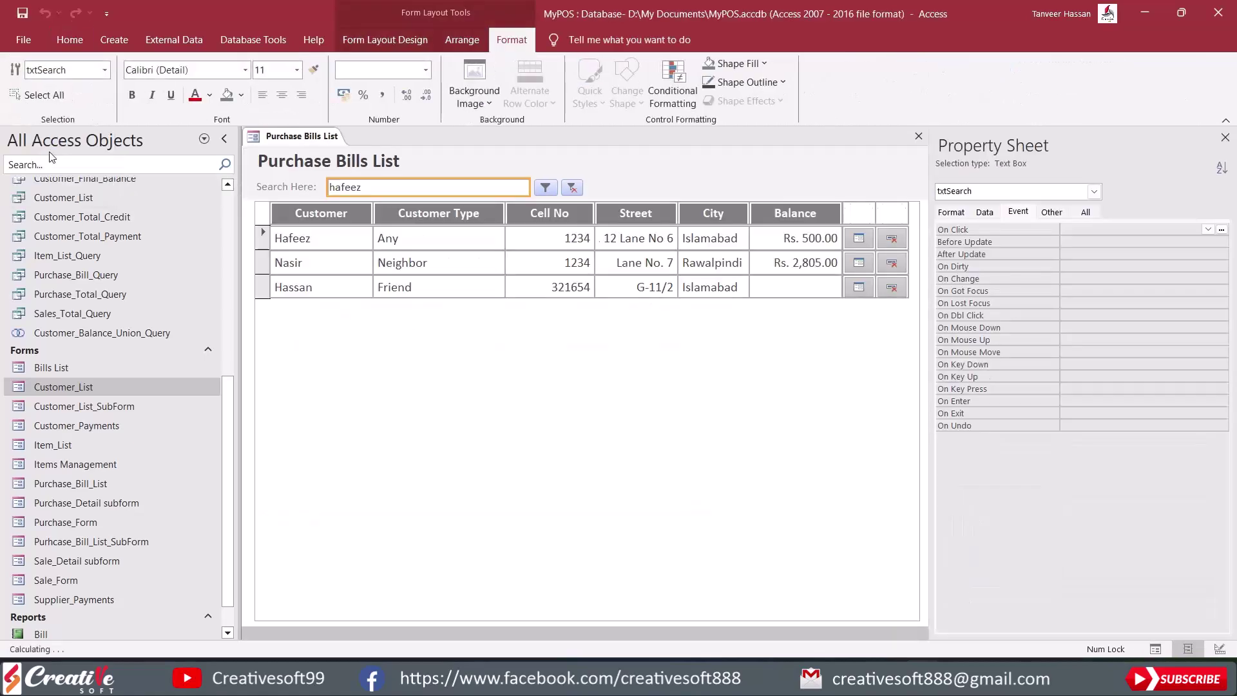
click(633, 244)
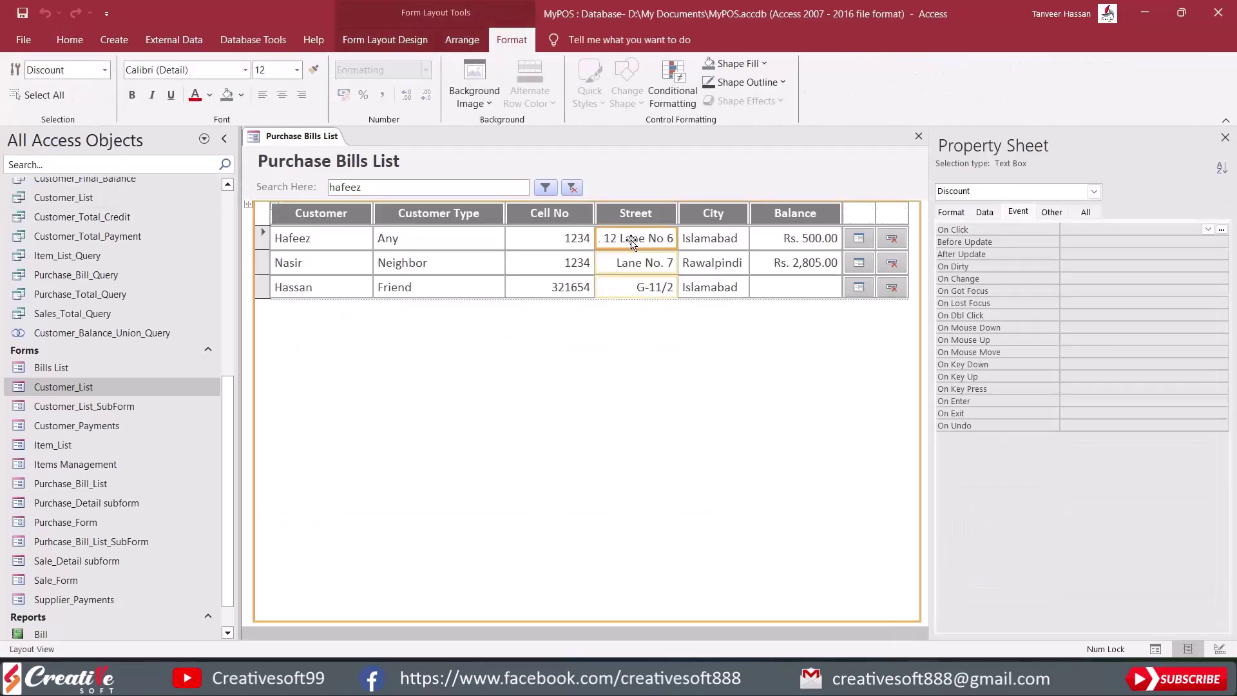
click(263, 96)
click(561, 239)
click(262, 96)
click(722, 242)
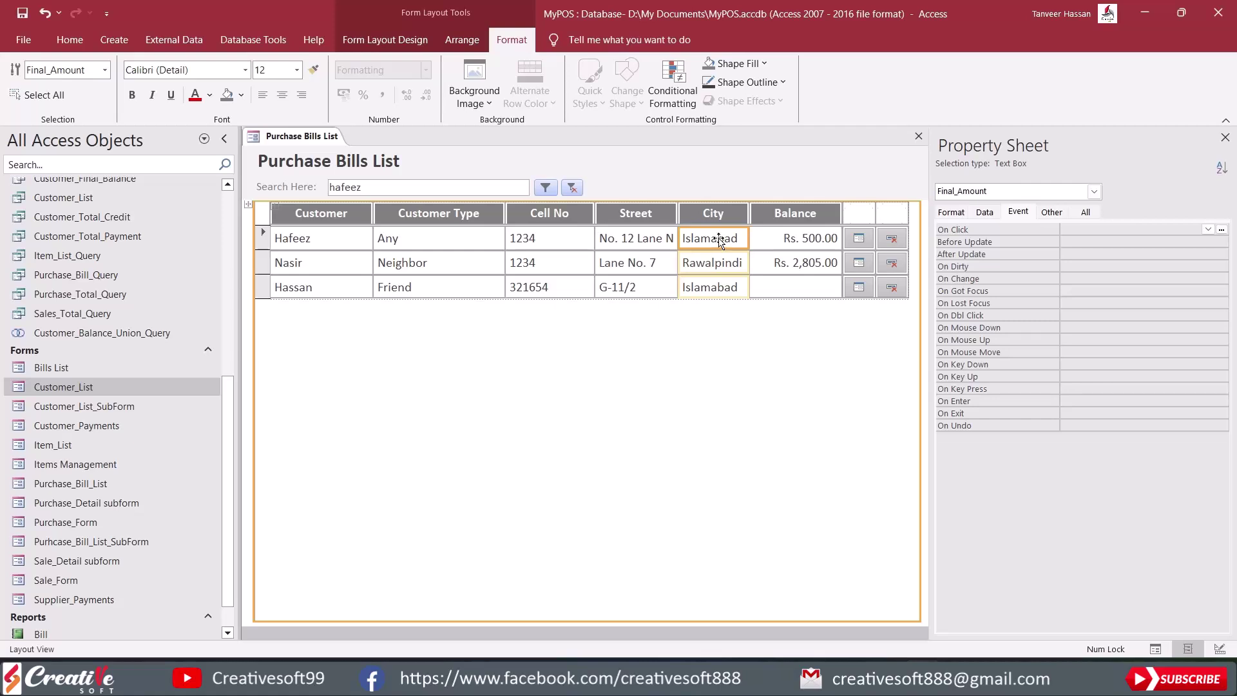
click(283, 95)
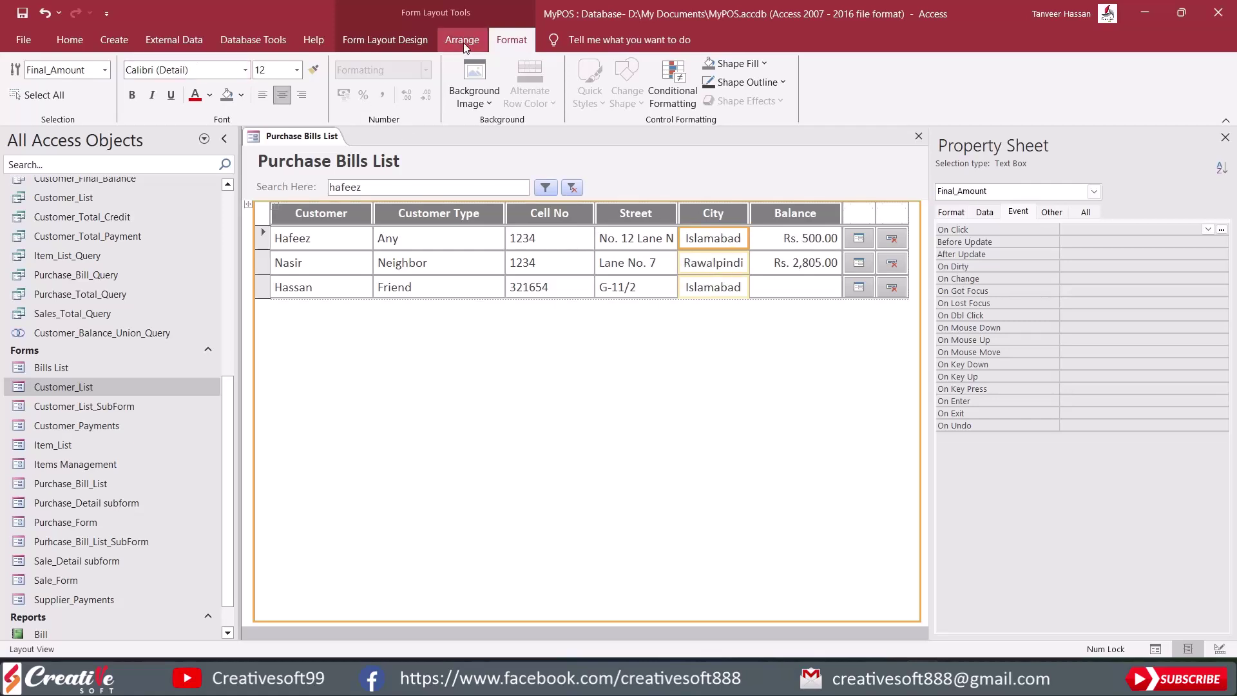
Check the maximized list in Form View, then close it and save the changes to Customer_List and Customer_List_SubForm.
click(385, 40)
click(26, 67)
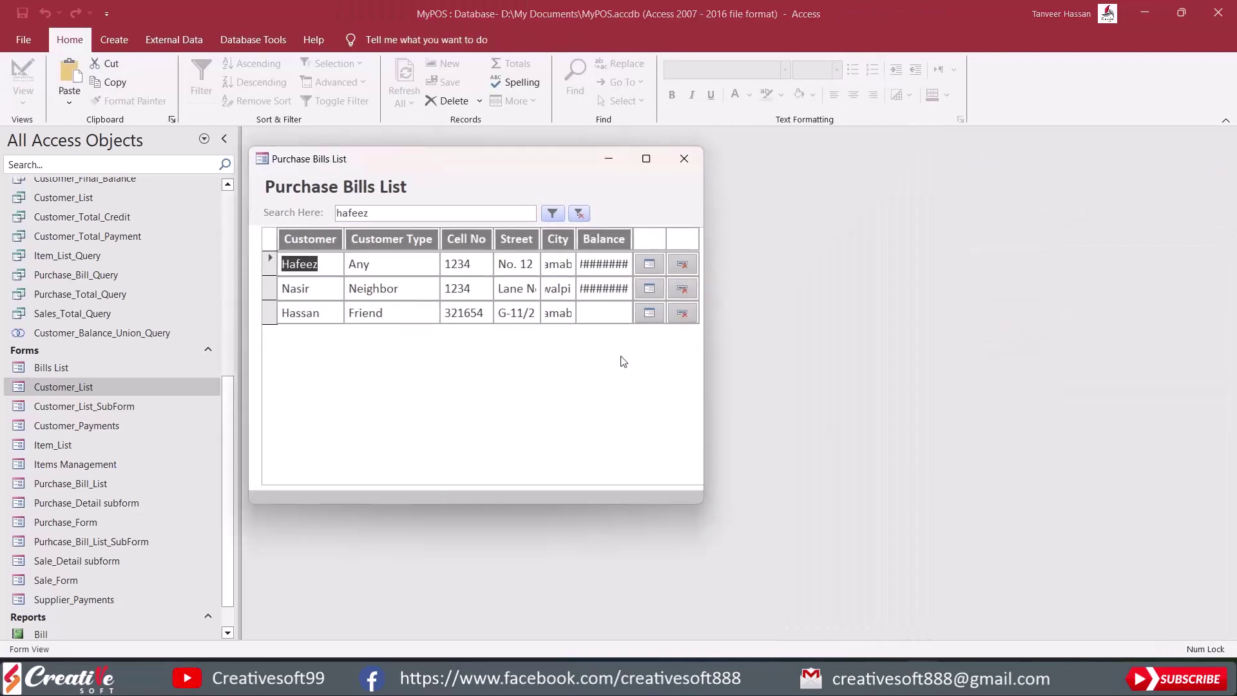
click(661, 160)
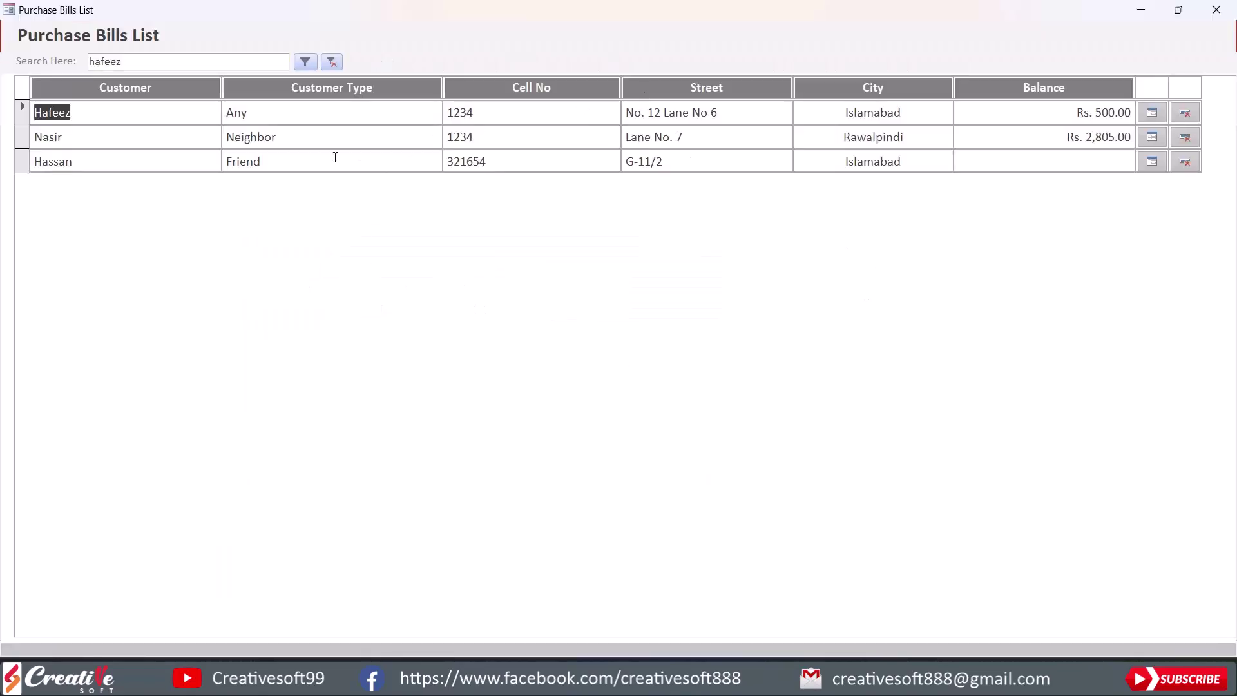
click(1217, 10)
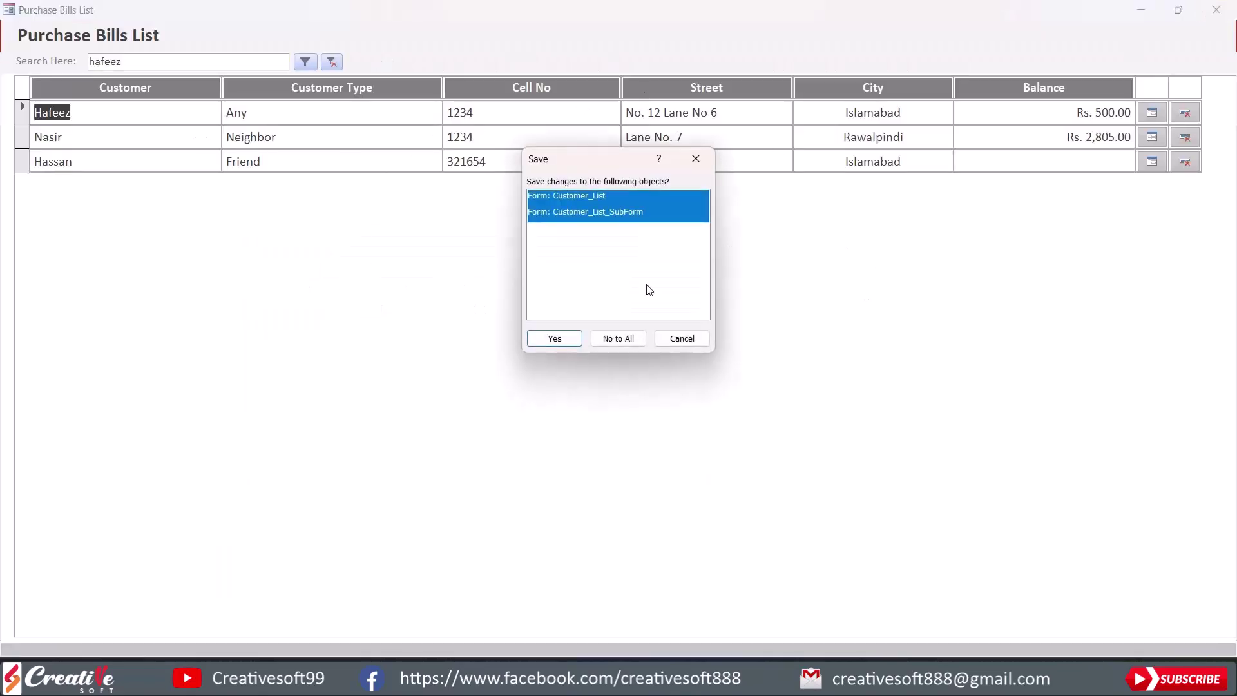
click(554, 339)
Reopen the Customer_List form in Design View and change the header title label to Customer List.
double_click(26, 388)
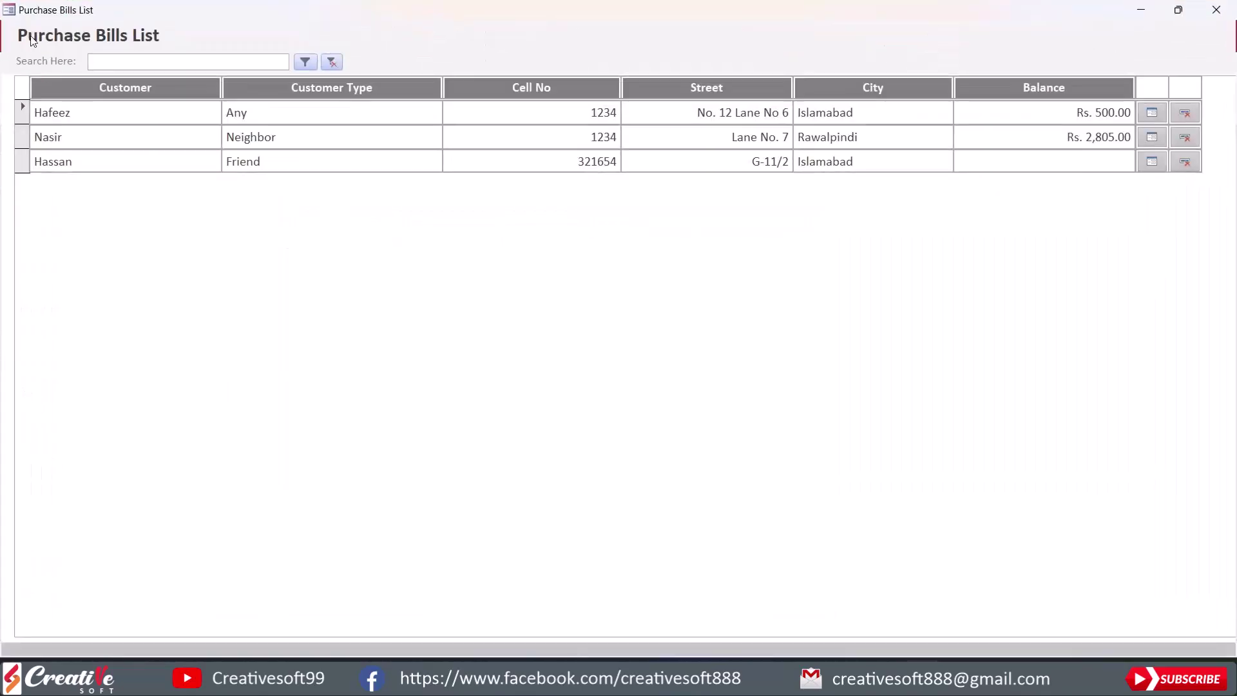
right_click(614, 44)
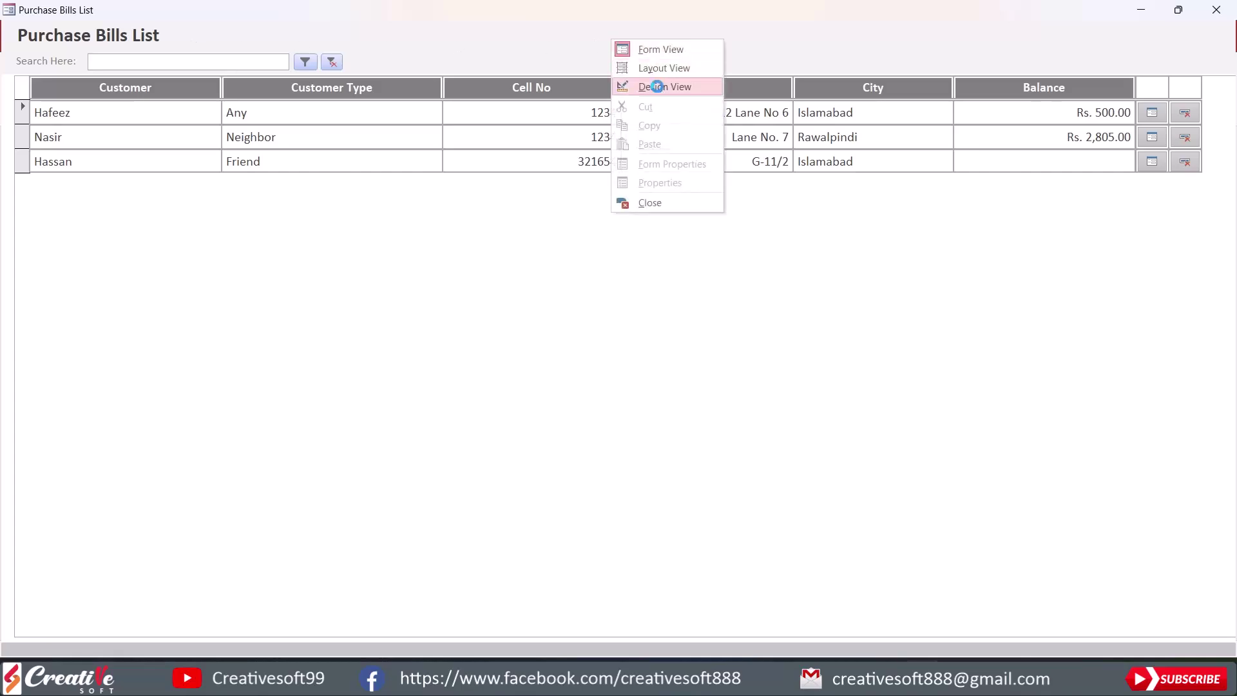
click(647, 86)
click(394, 207)
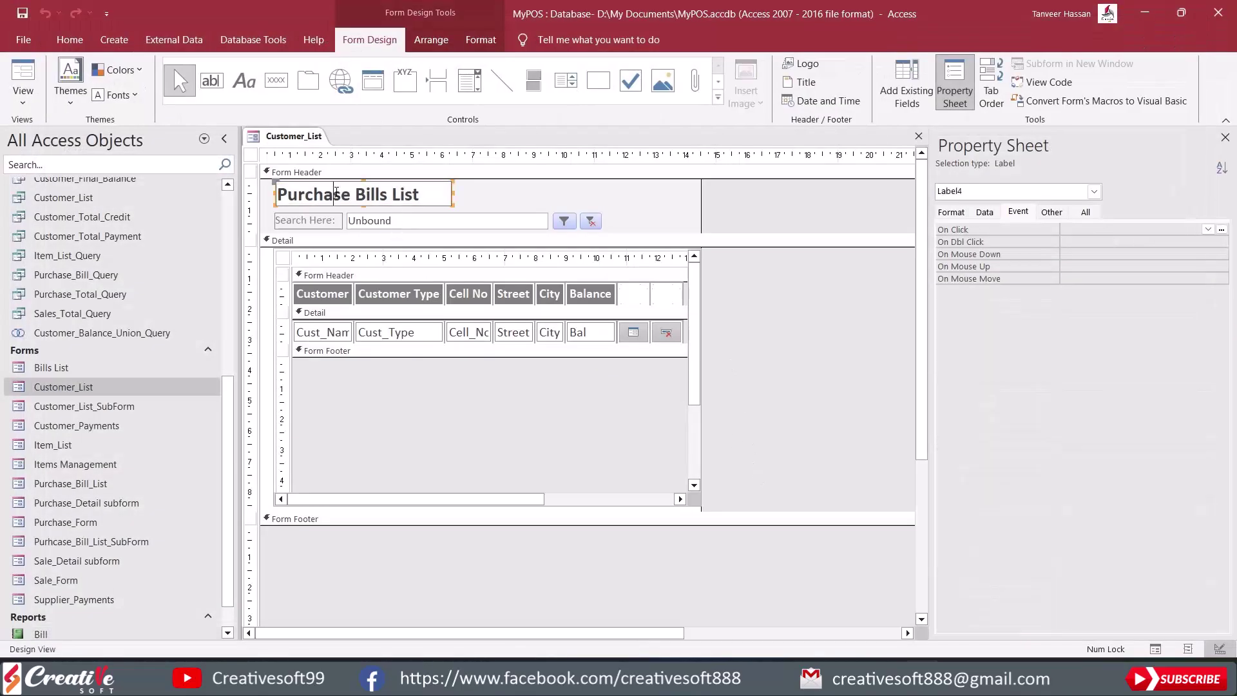
drag(278, 194, 388, 195)
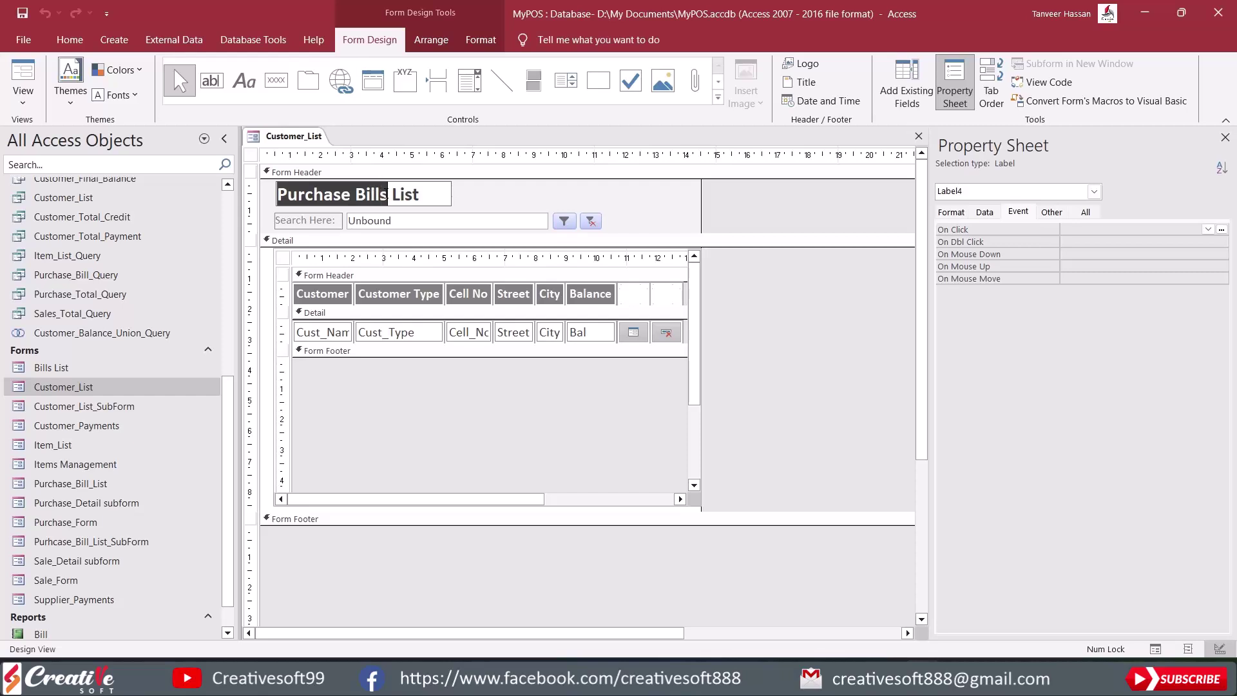
text(Customer)
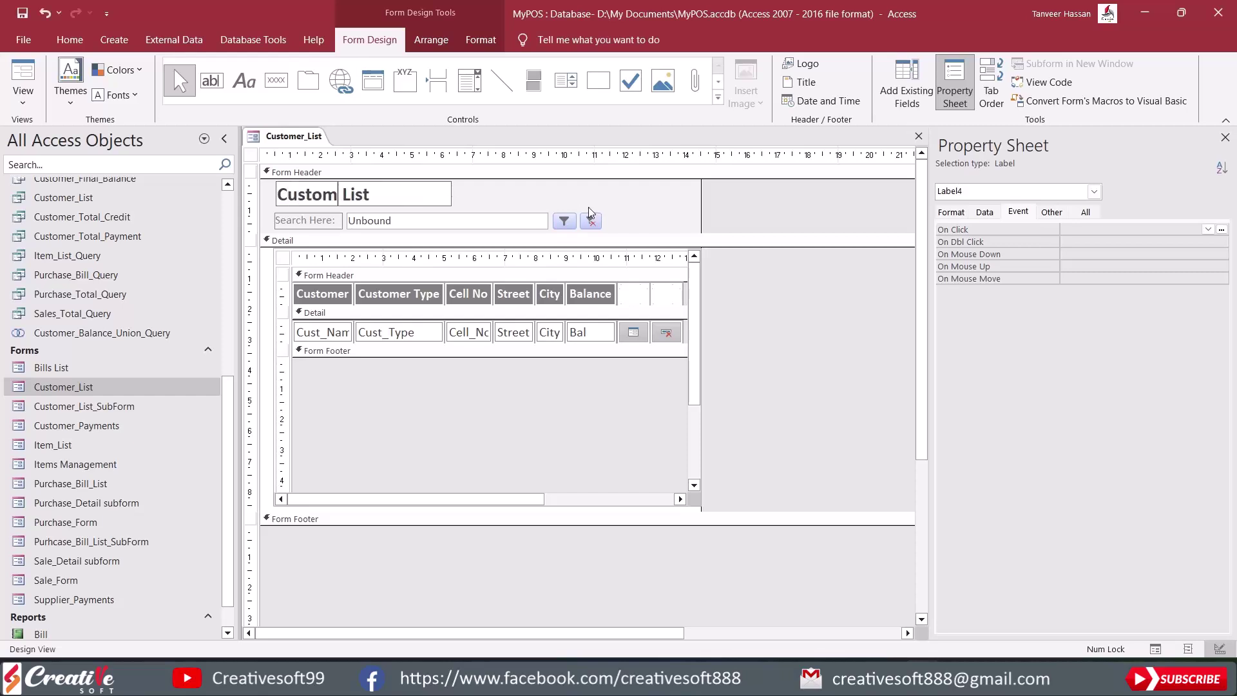
Set the main form's Caption property to Customer List.
click(952, 213)
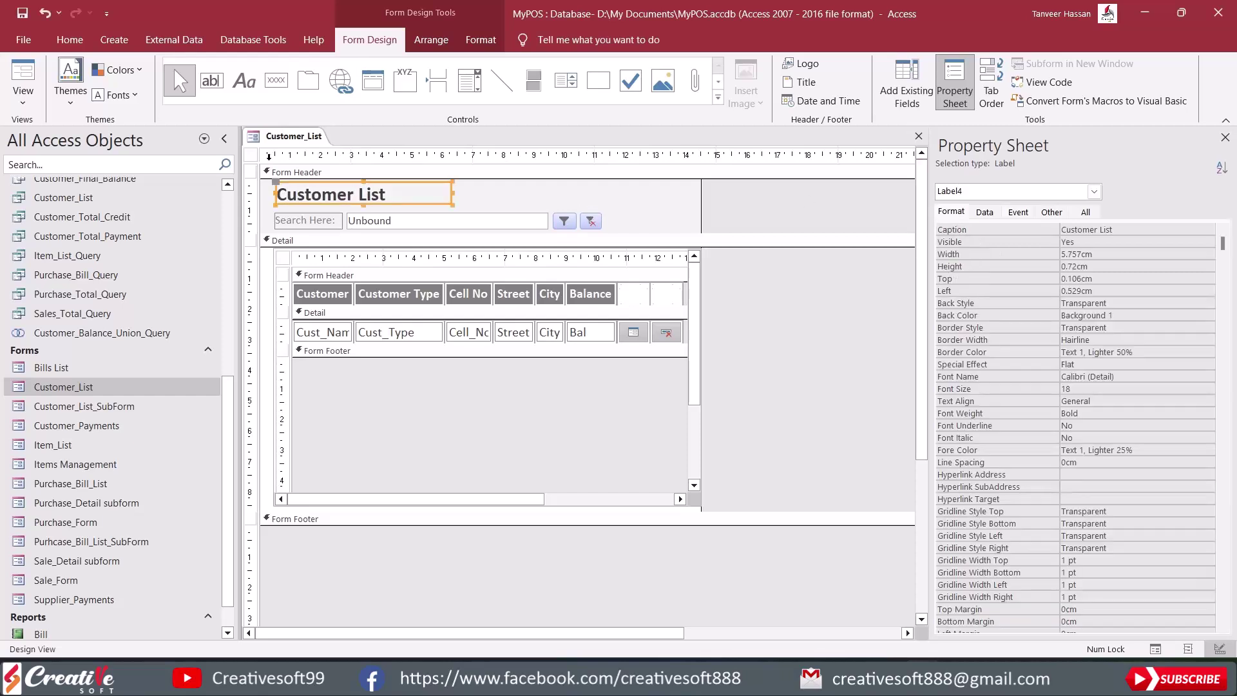
click(251, 155)
click(1093, 229)
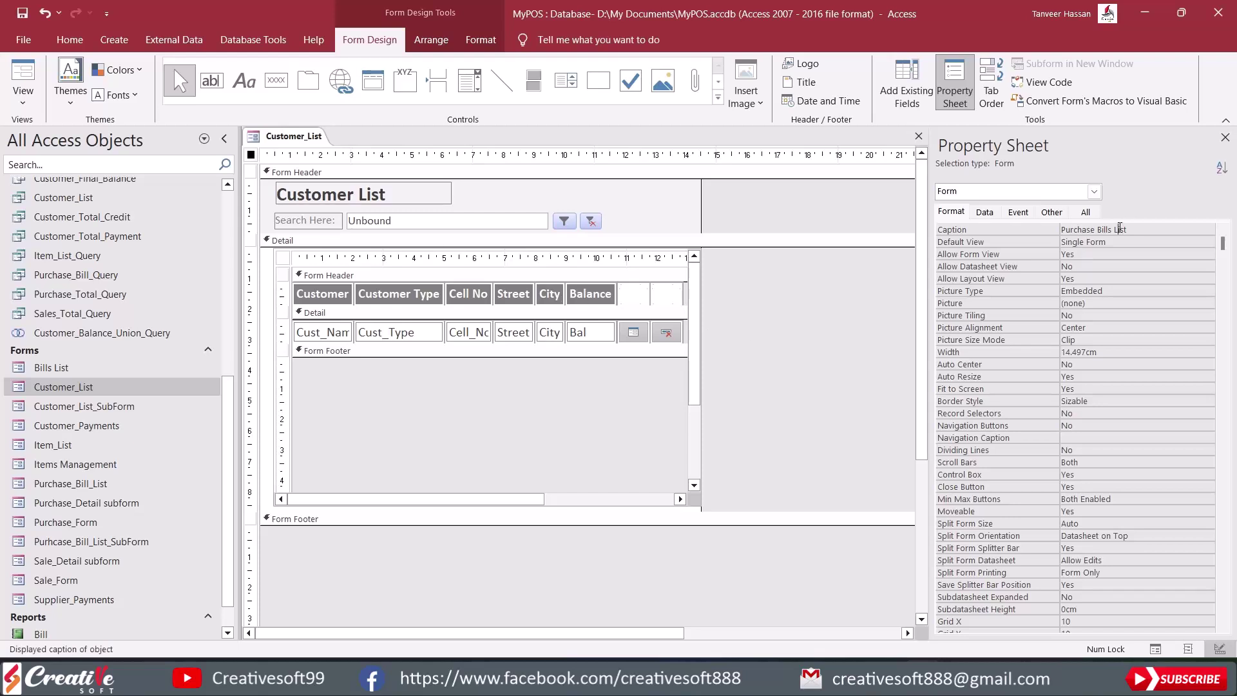
drag(1111, 230, 1018, 233)
text(Customer)
key(Return)
Show the customer list in Form View and test the record-opening button on the first customer row.
click(23, 72)
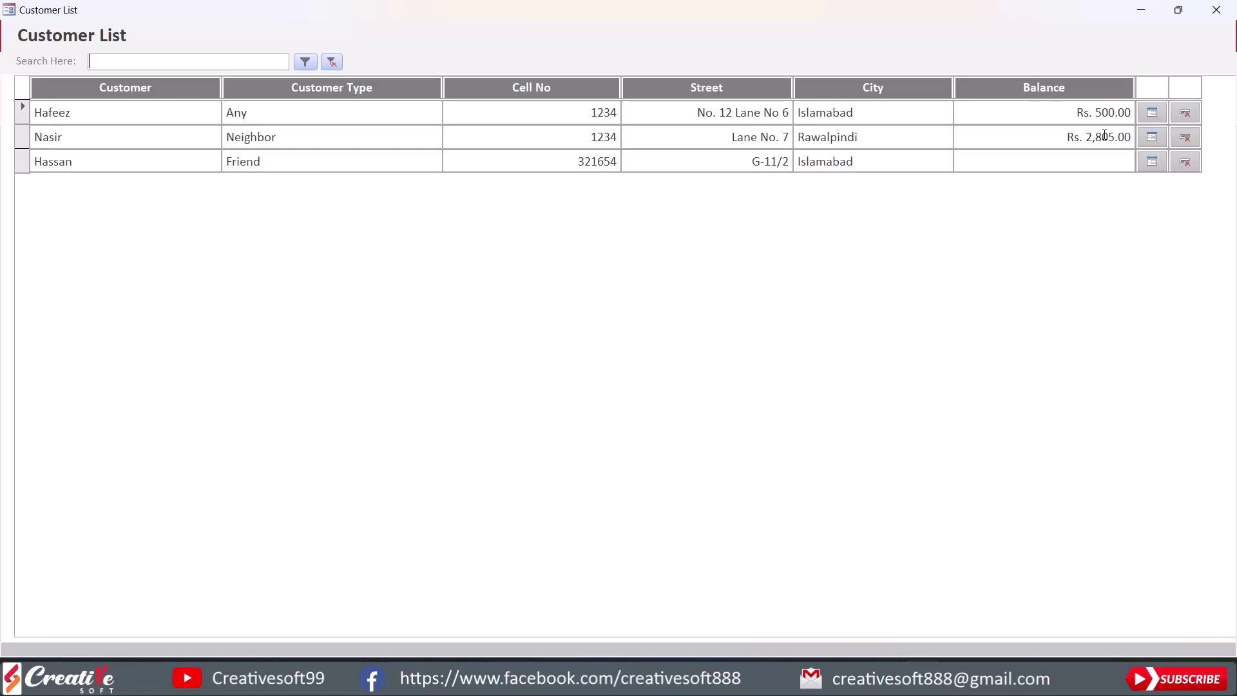
click(1152, 114)
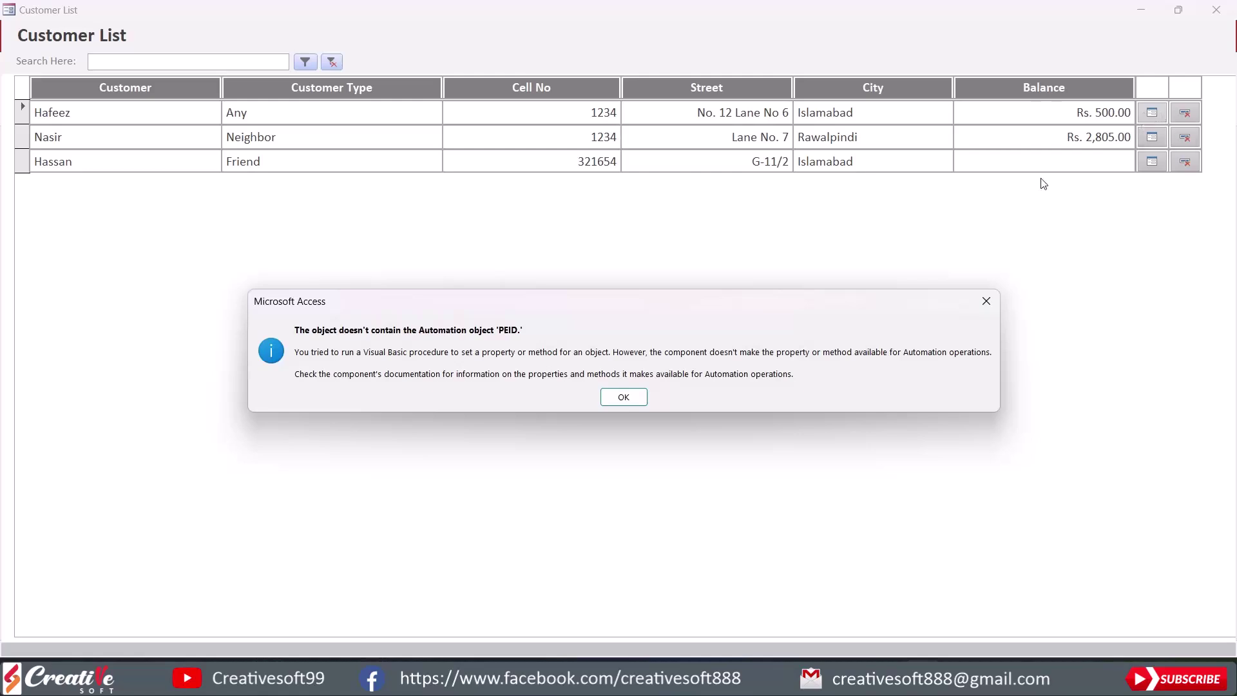
click(626, 397)
click(779, 151)
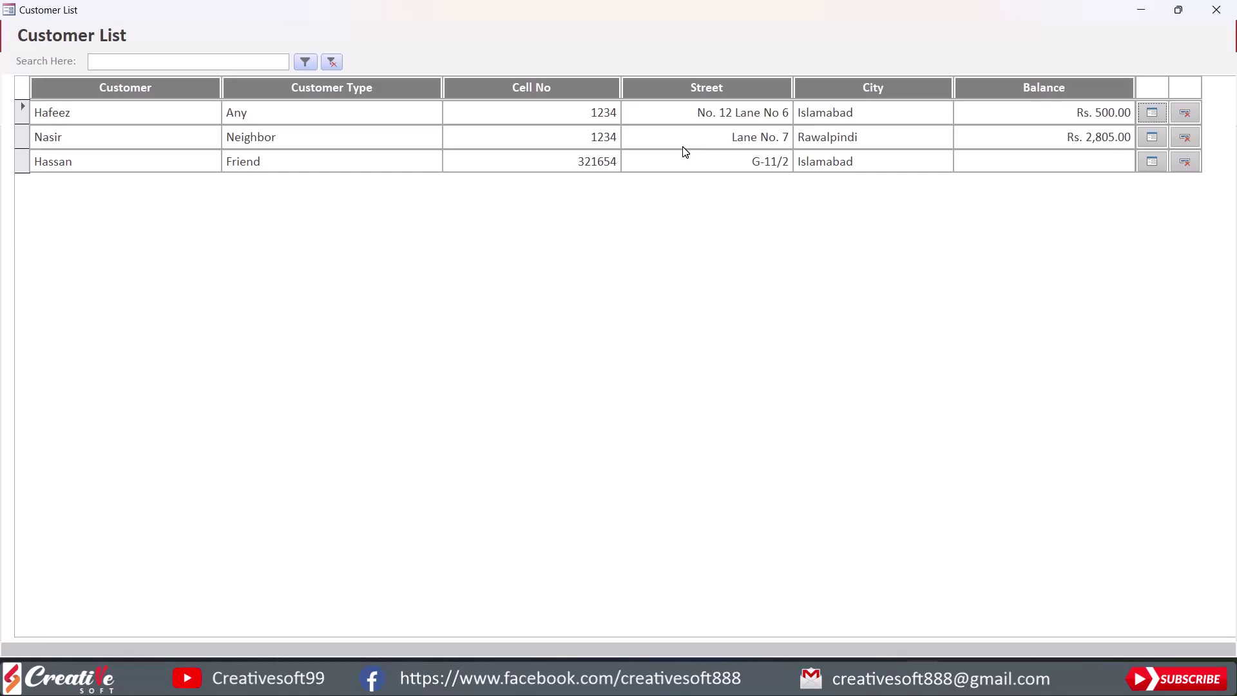
click(1153, 114)
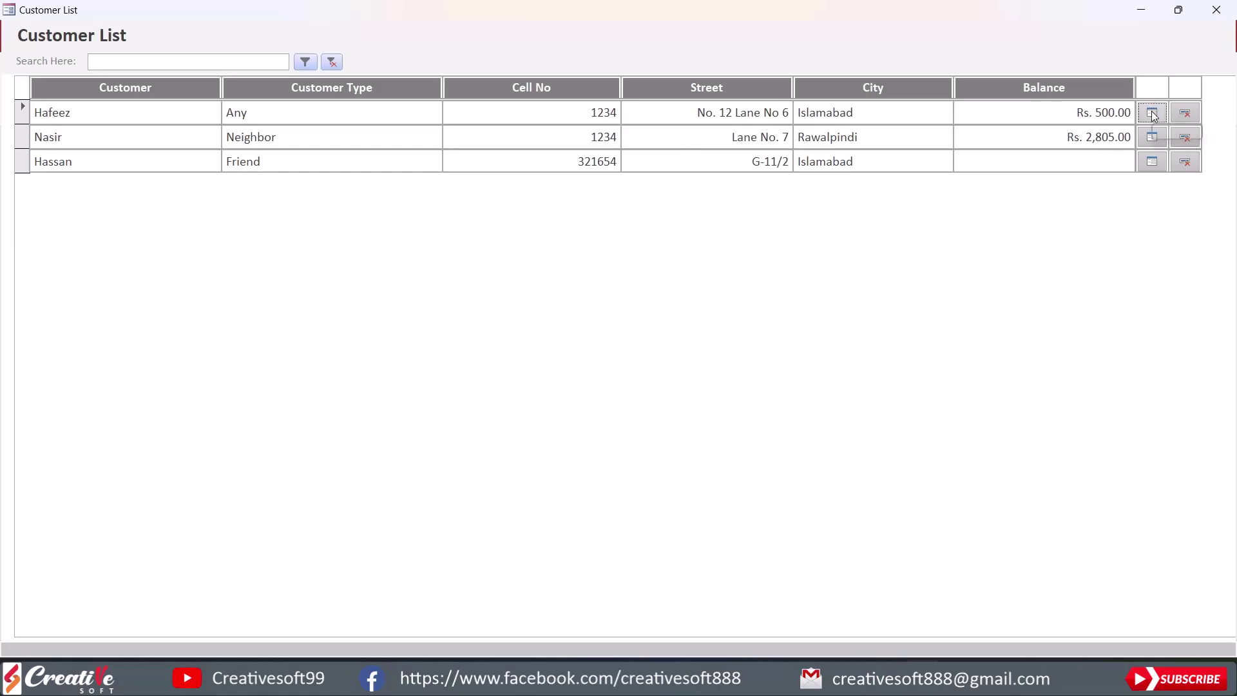